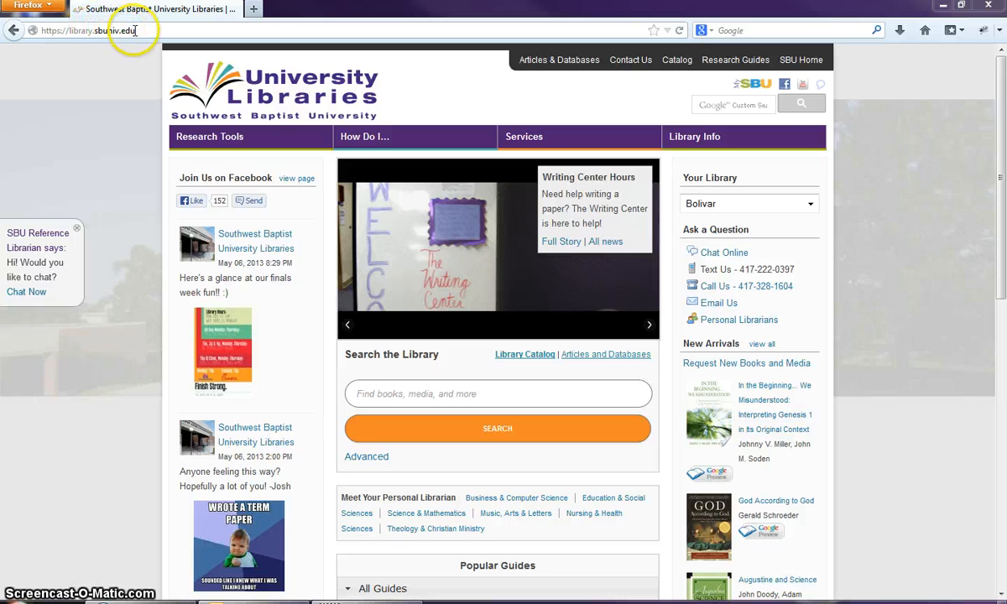
- Log in through the library website's employee login with the prefilled credentials and Remember Me enabled
scroll(135, 98, down, 15)
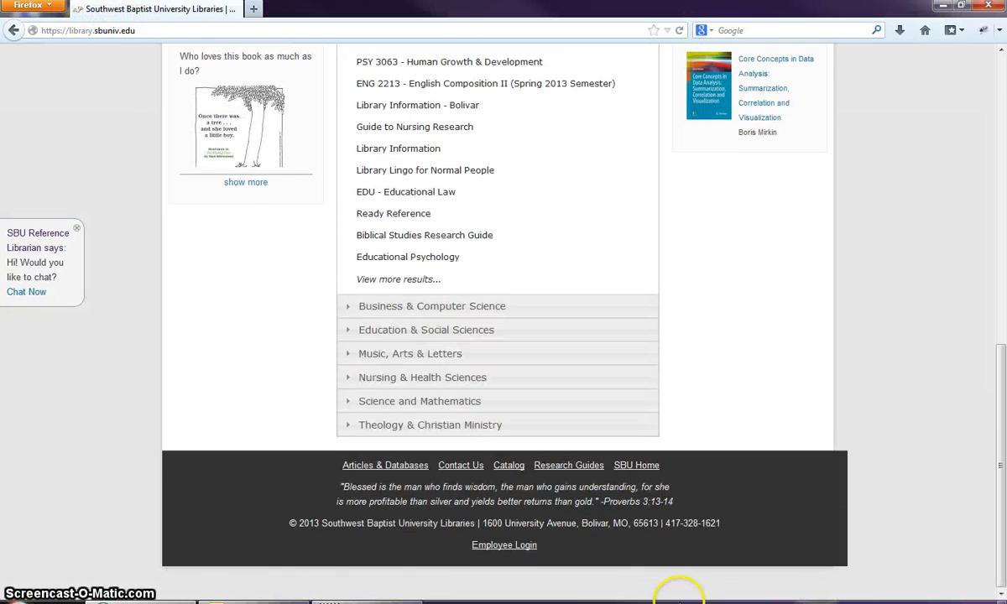
click(506, 547)
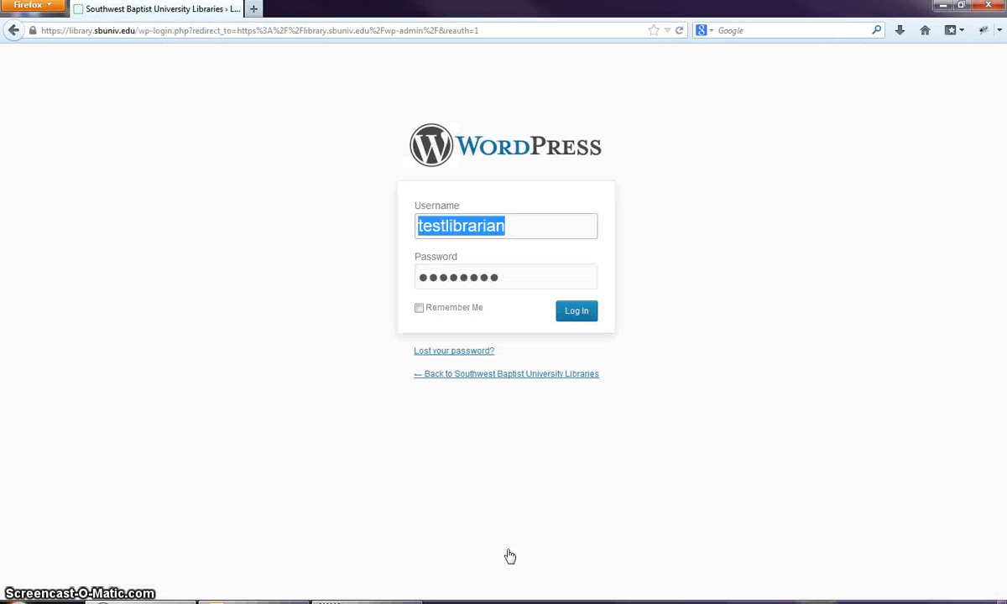
click(463, 312)
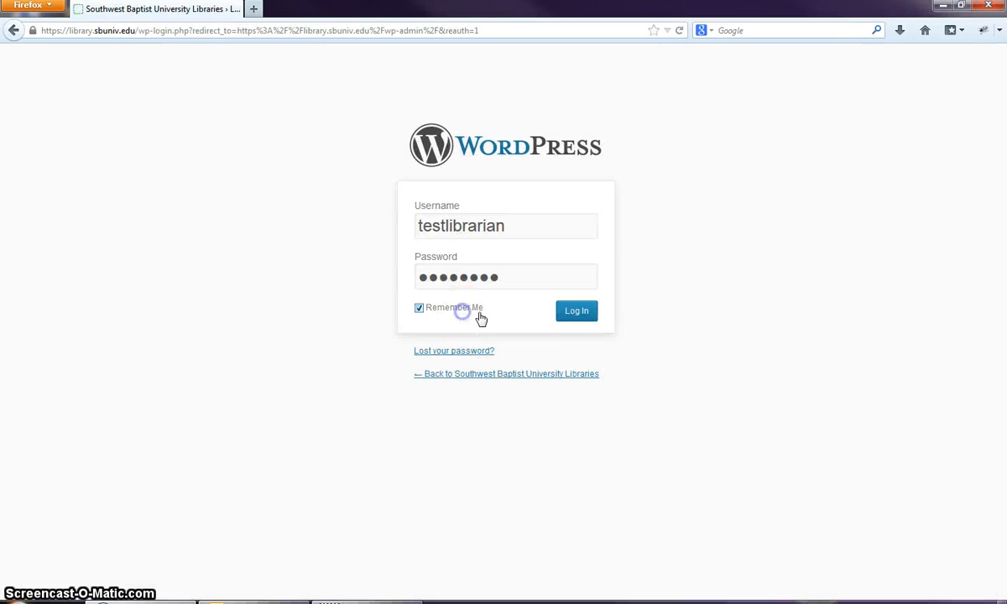
click(567, 324)
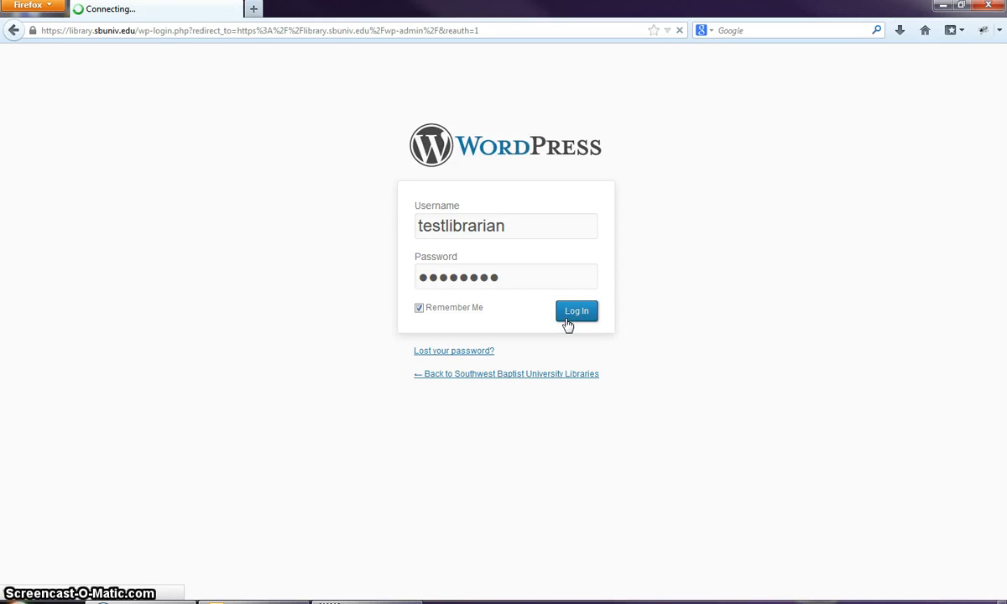
- Start a new entry in the Procedures section of the site's administration area
mouse_move(17, 55)
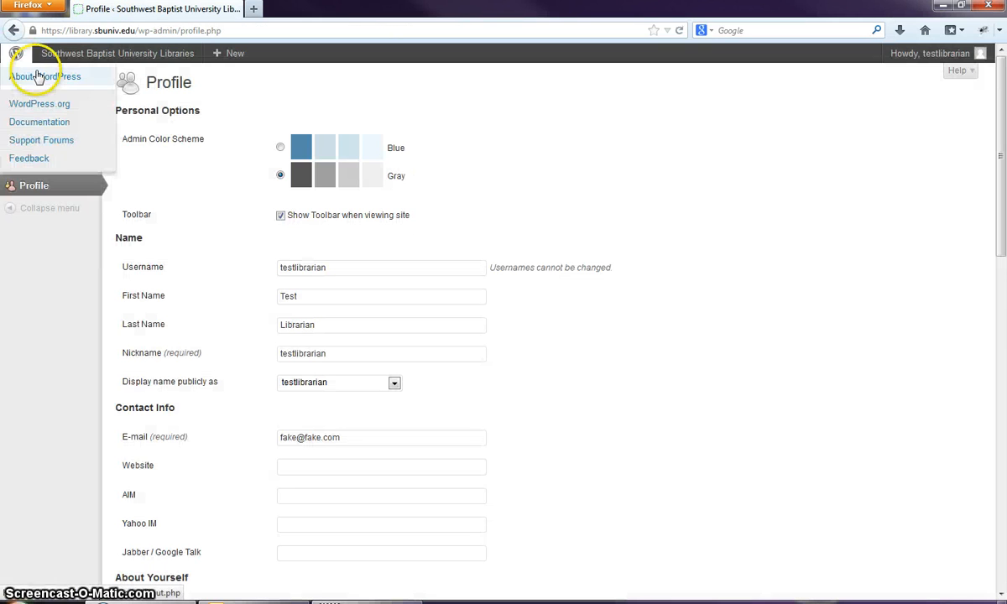
mouse_move(47, 99)
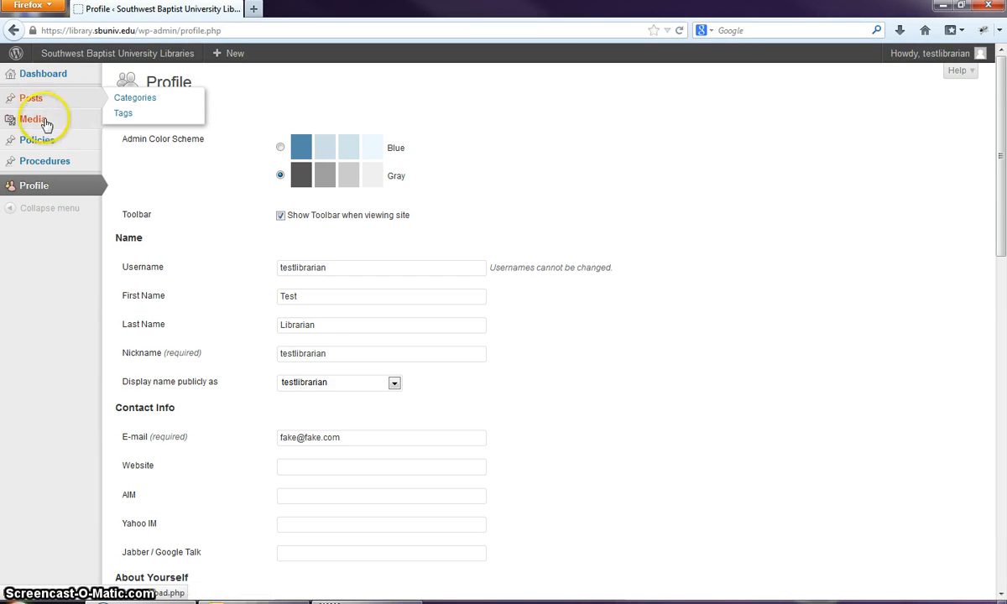
click(54, 167)
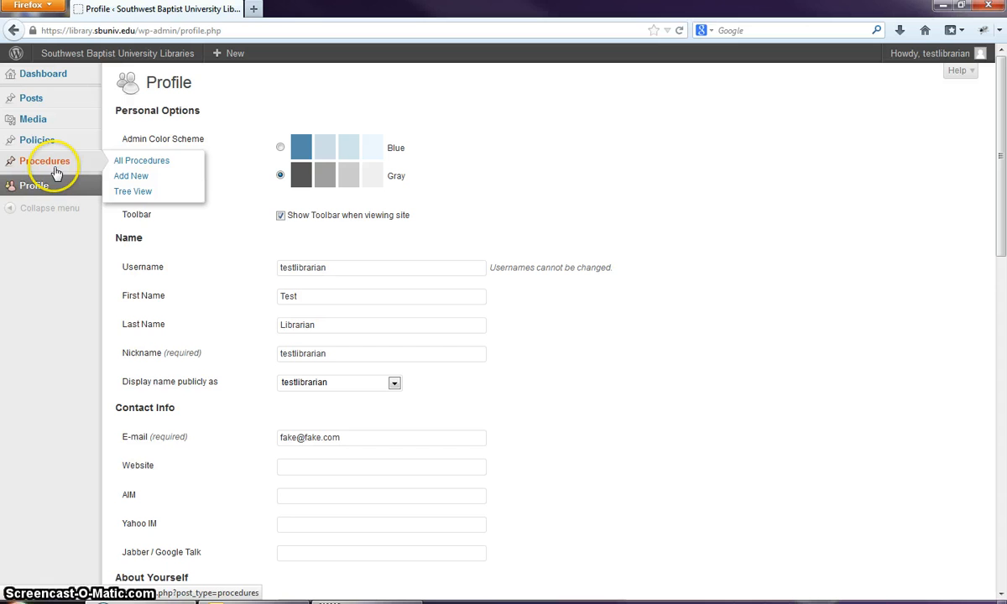
click(128, 178)
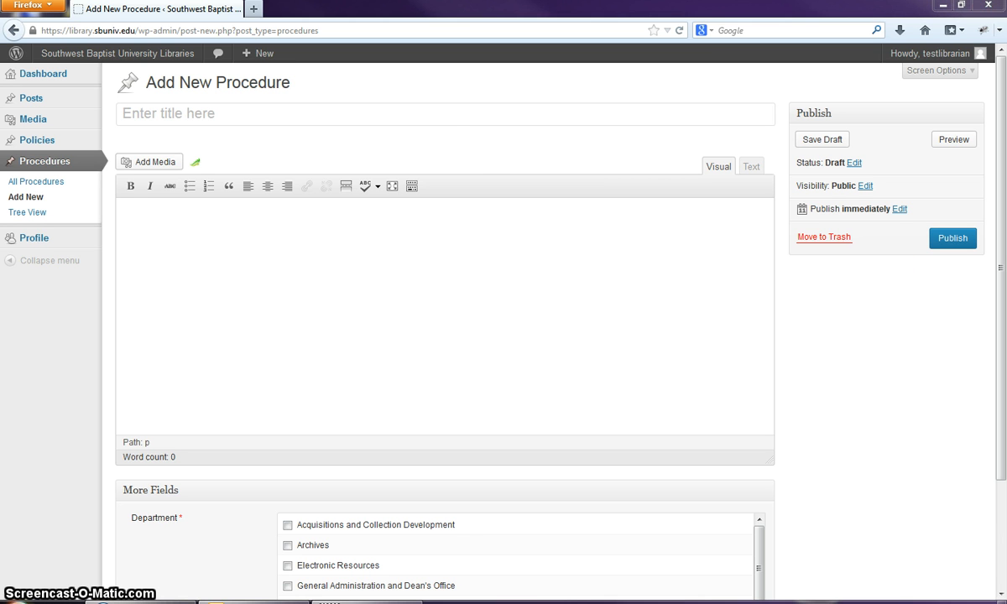
- Title the procedure "My Example Procedure" and place the cursor in the body
click(439, 115)
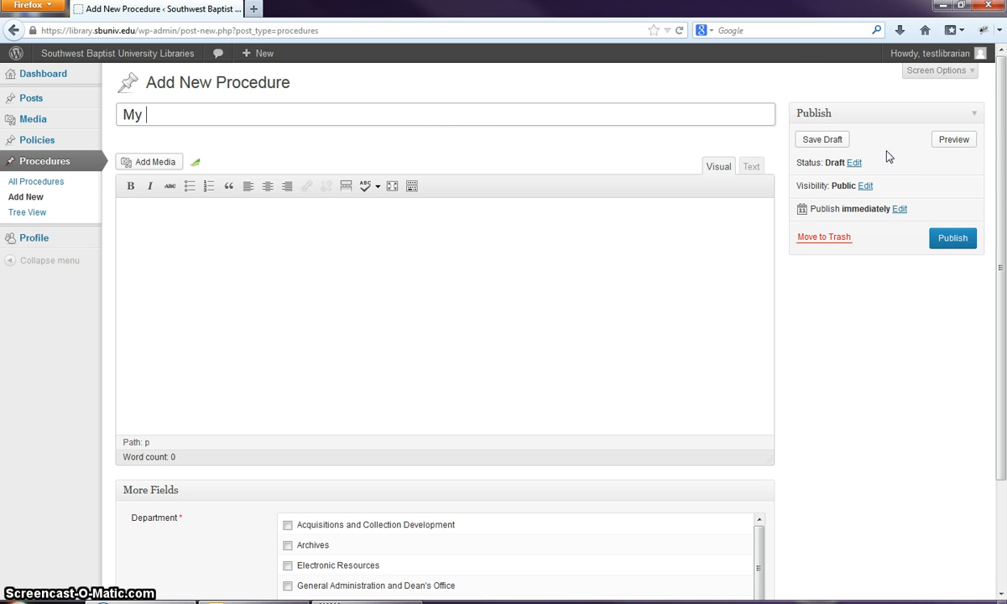
text(My Exmp)
key(BackSpace)
key(BackSpace)
text(ample Procedure)
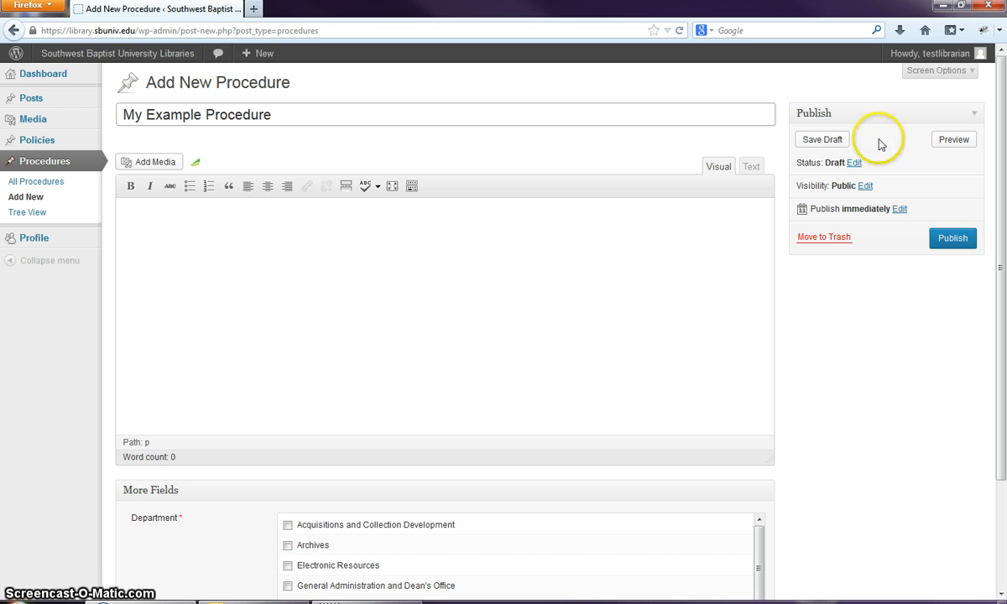
click(612, 342)
click(459, 296)
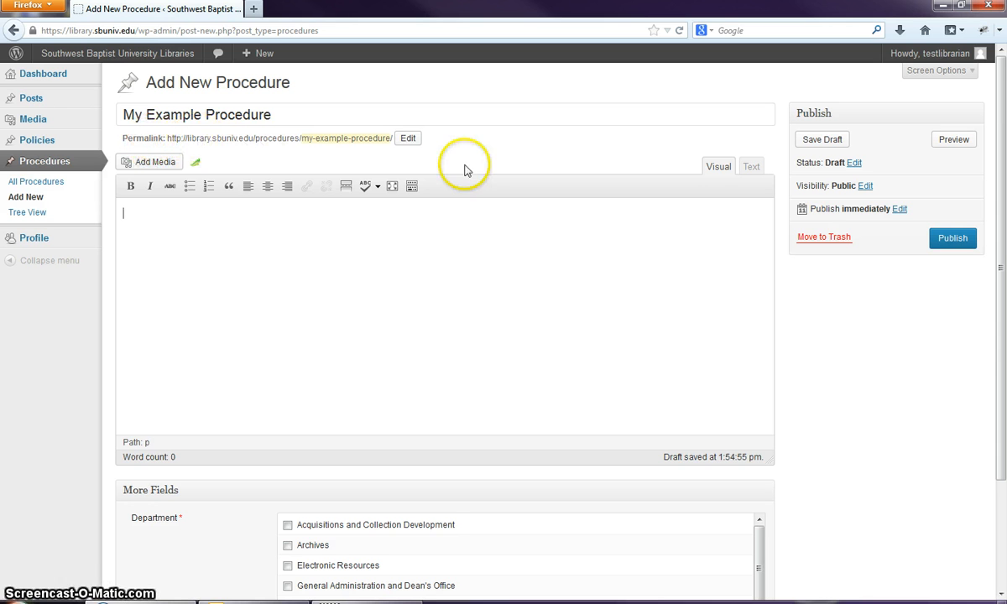
- Change the ending of the procedure's permalink to "example" and return to the body
click(403, 141)
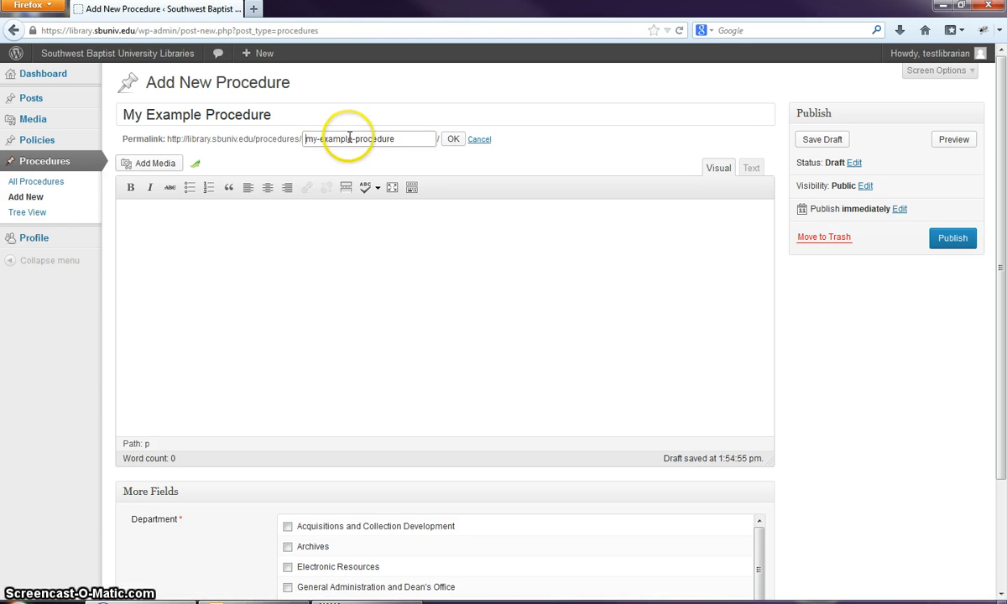
click(388, 139)
drag(389, 138, 288, 134)
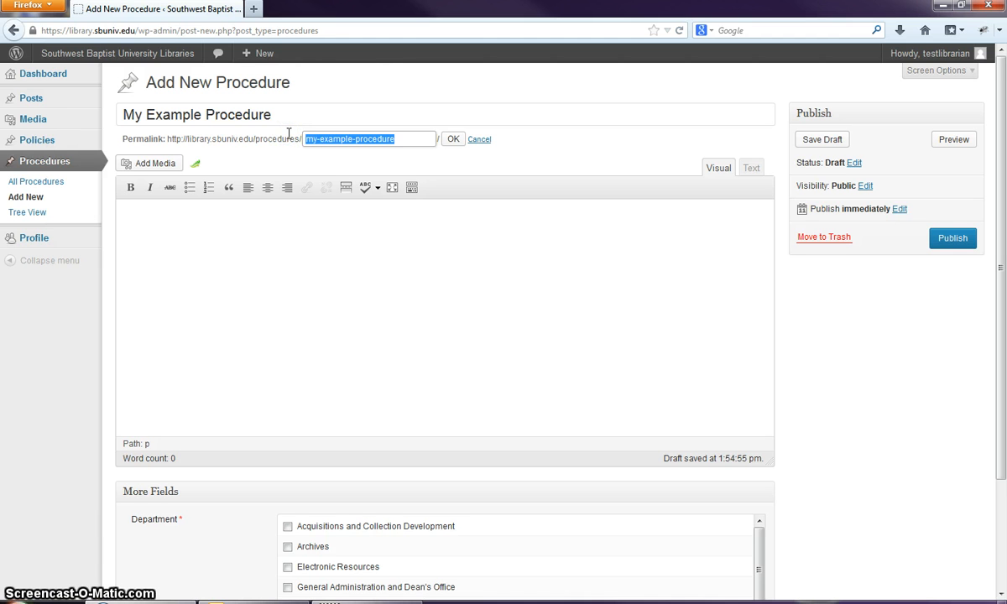
text(example)
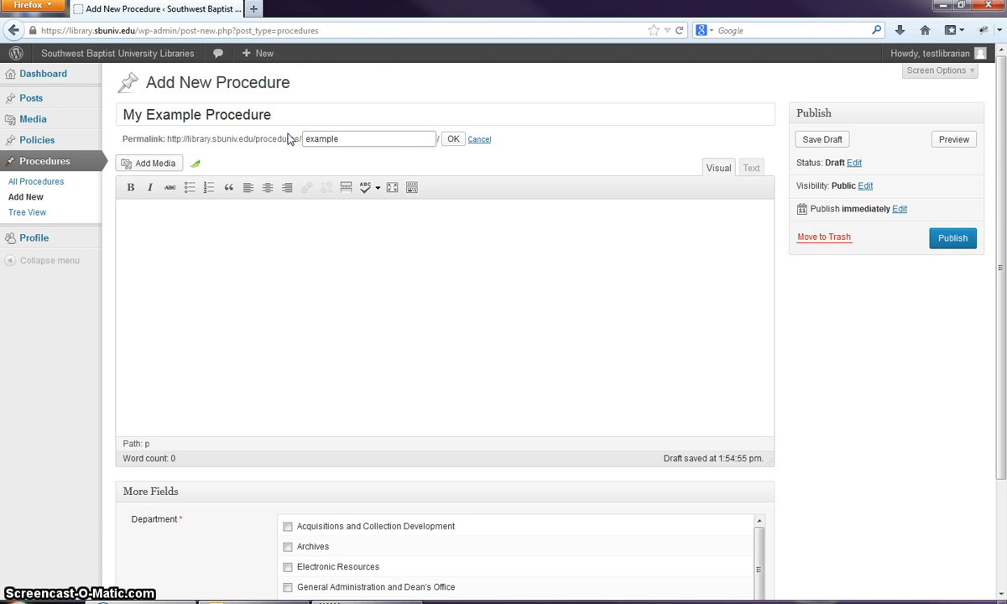
click(450, 140)
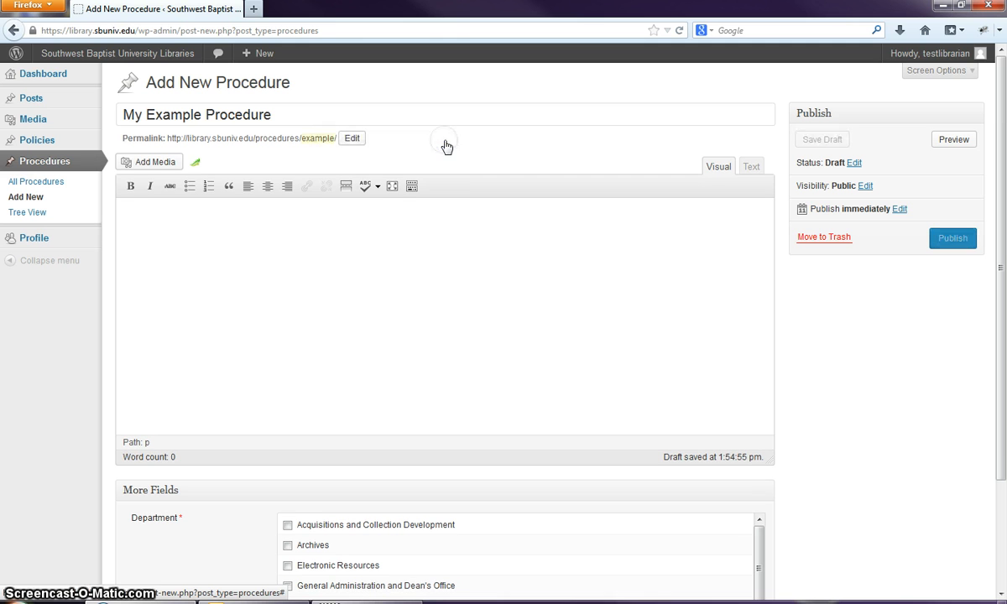
click(445, 248)
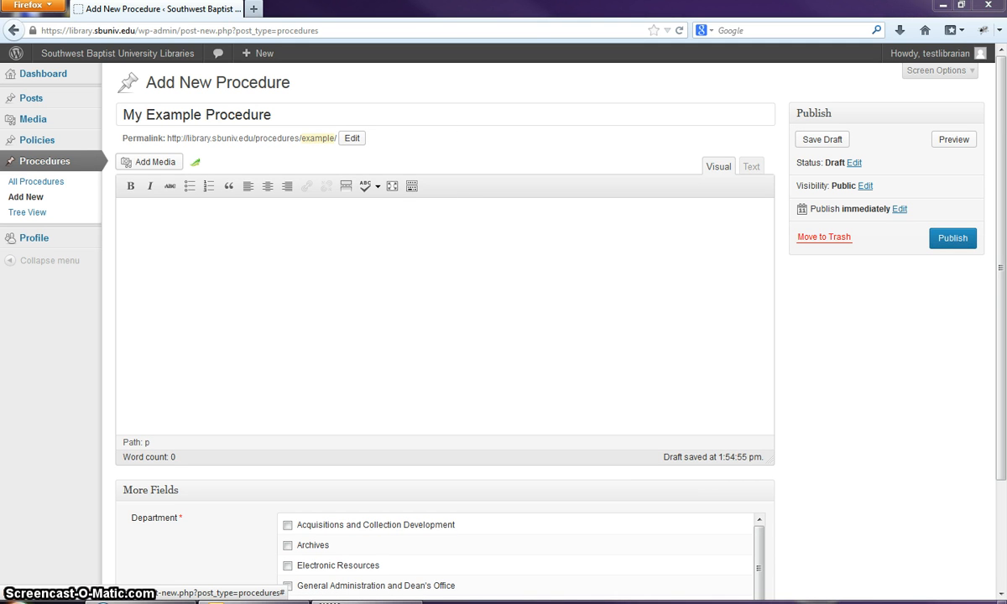
click(199, 370)
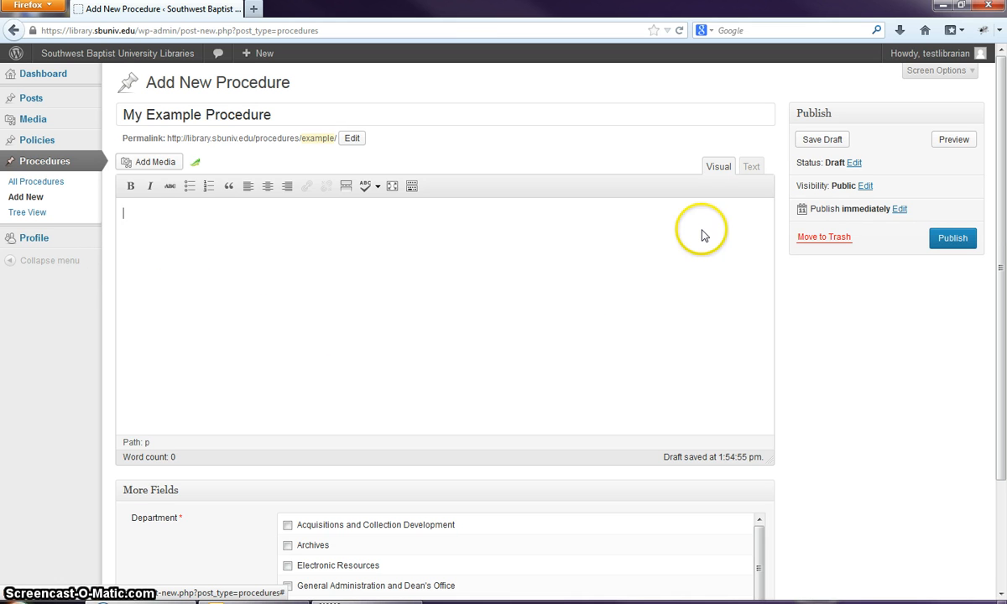
- Try an empty <p></p> paragraph in the body's HTML text mode and return to visual editing
click(750, 167)
click(489, 285)
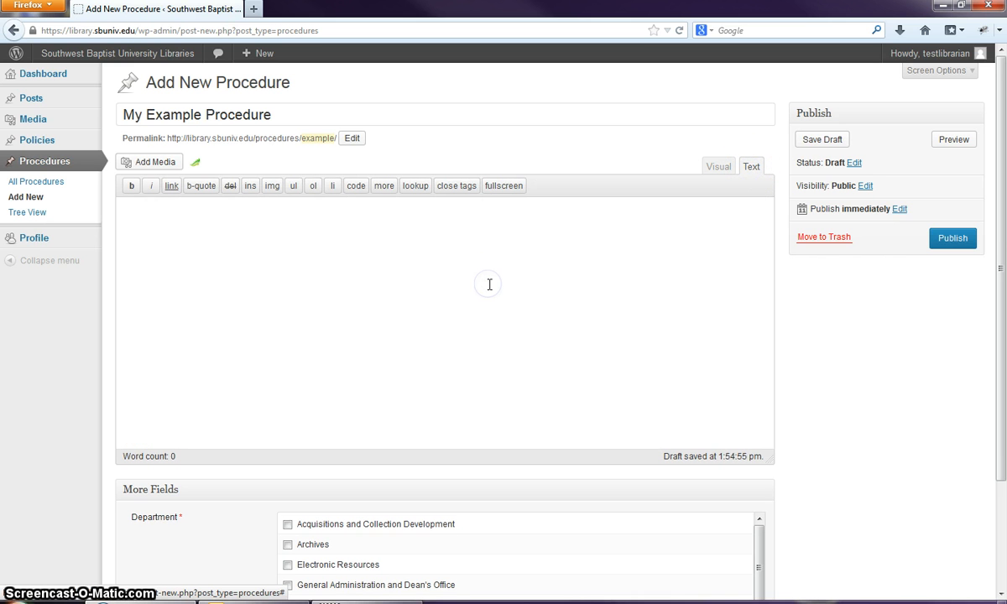
text(<p>)
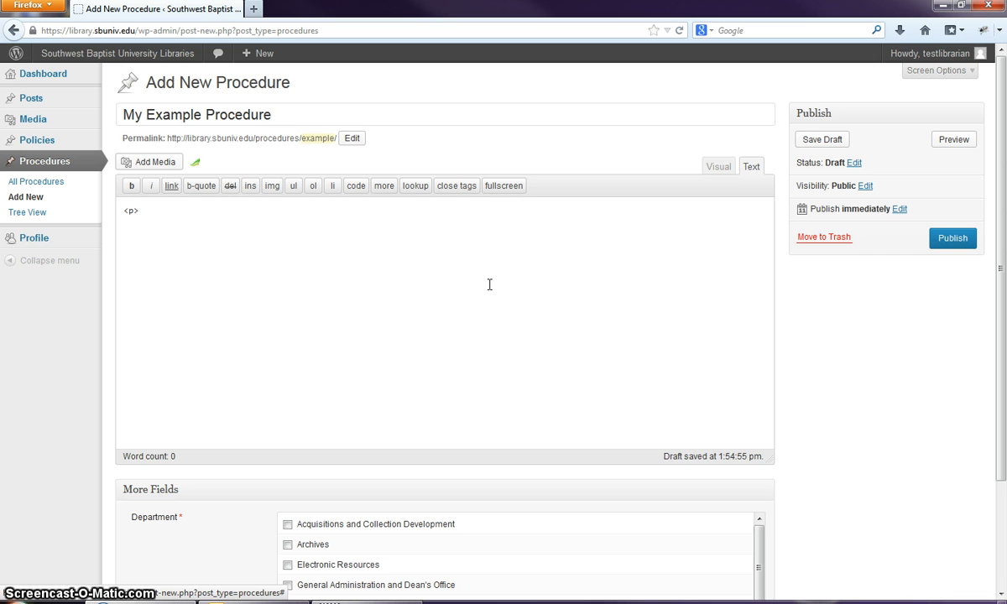
text(</p>)
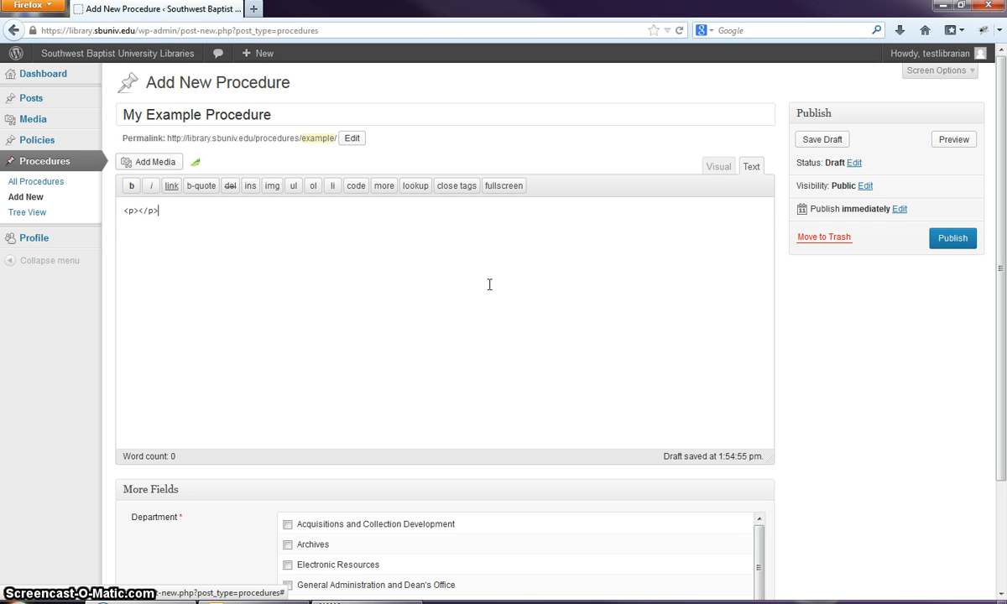
click(249, 203)
click(725, 170)
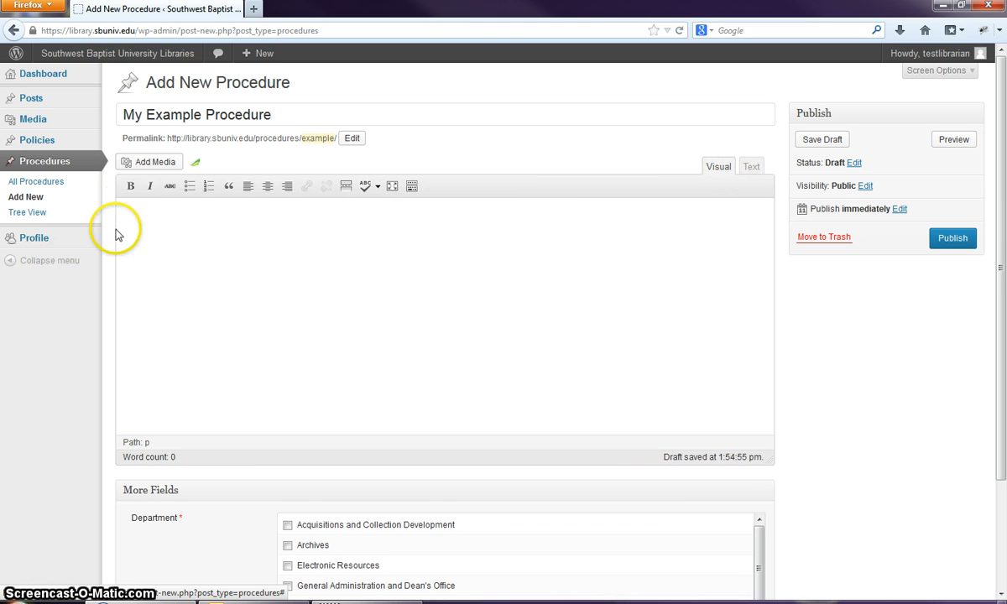
- Show the Kitchen Sink formatting options and write "This is my first sentence." in the body
click(160, 226)
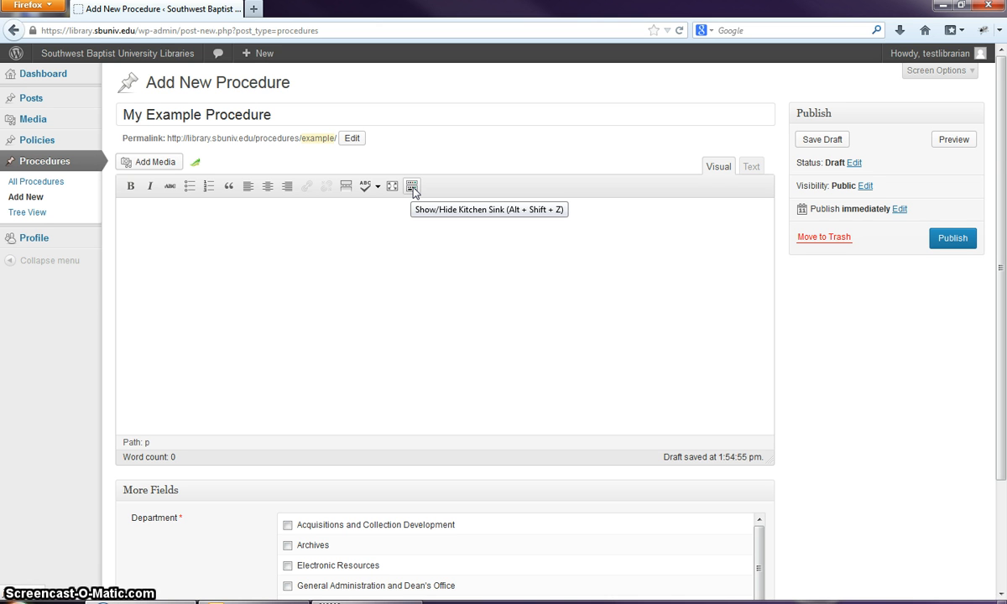
click(412, 188)
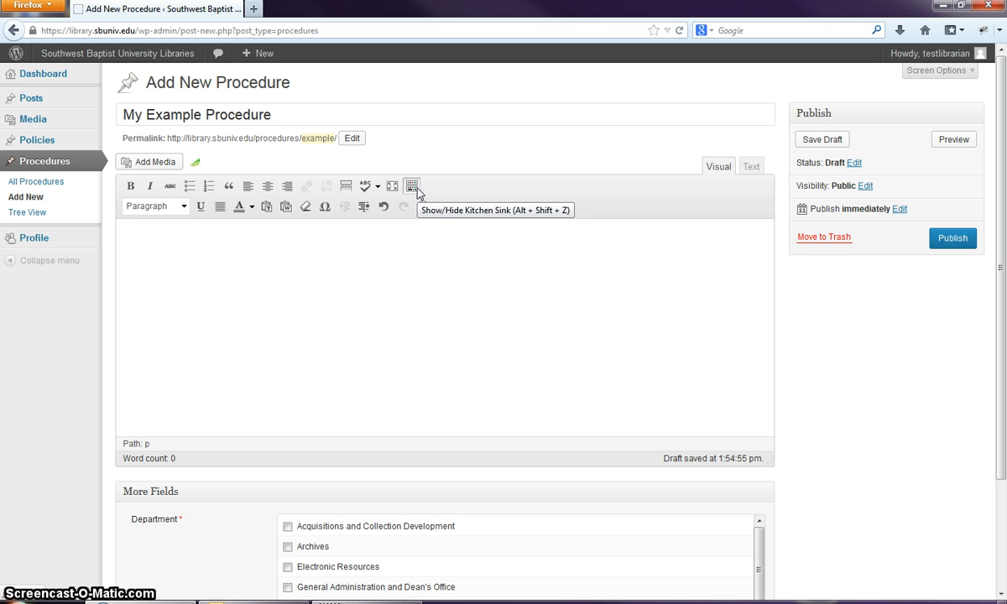
click(361, 254)
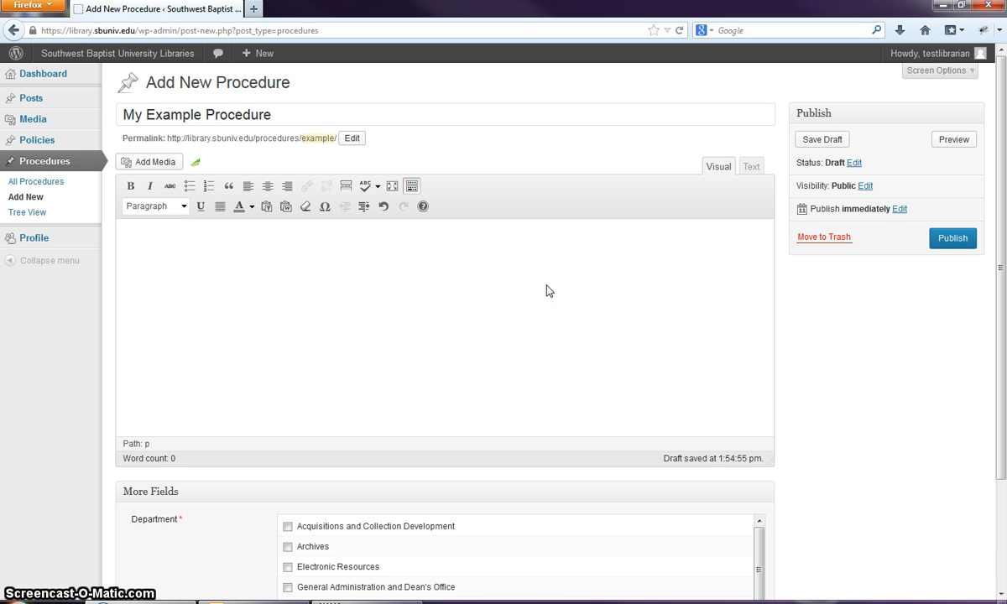
text(my first sentence.)
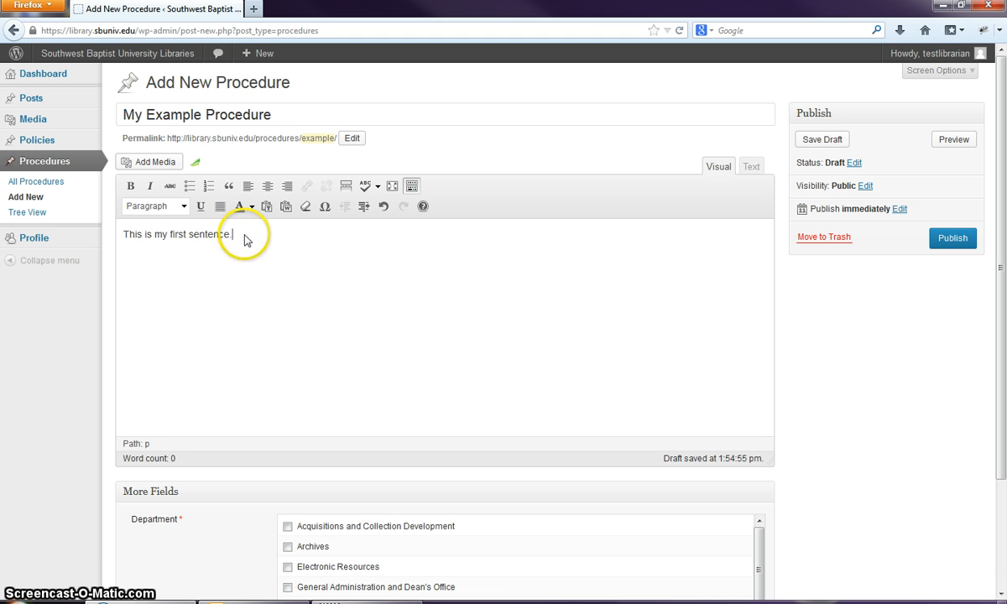
- Make the body sentence bold and remove the bold formatting again
drag(245, 240, 103, 225)
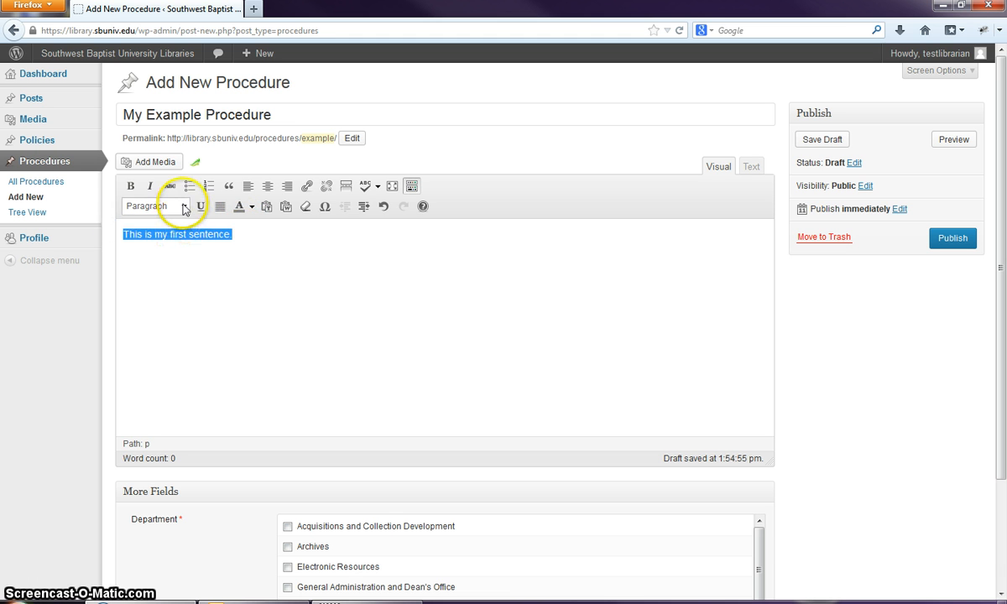
click(130, 186)
click(227, 273)
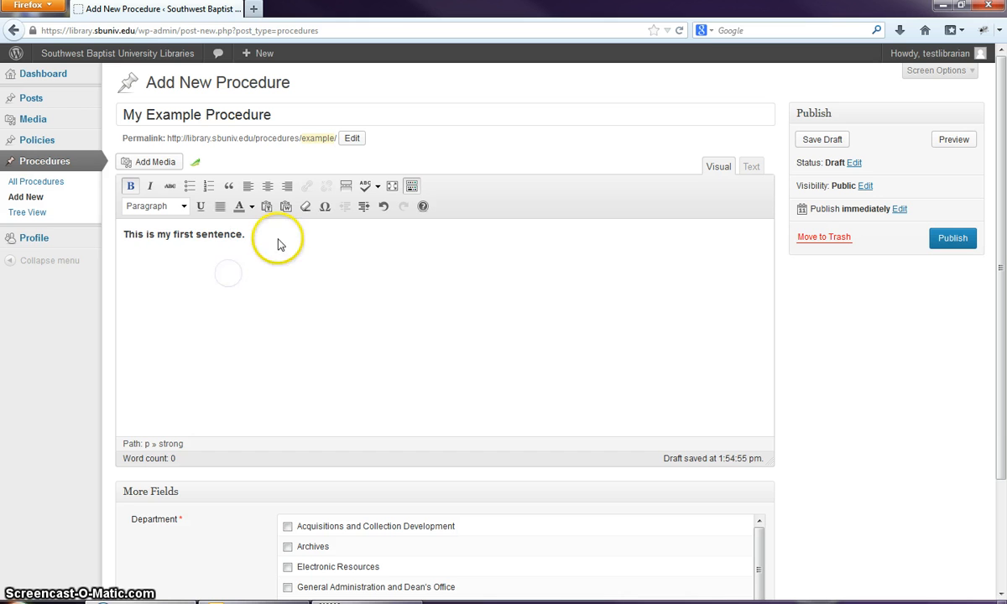
drag(280, 242, 112, 236)
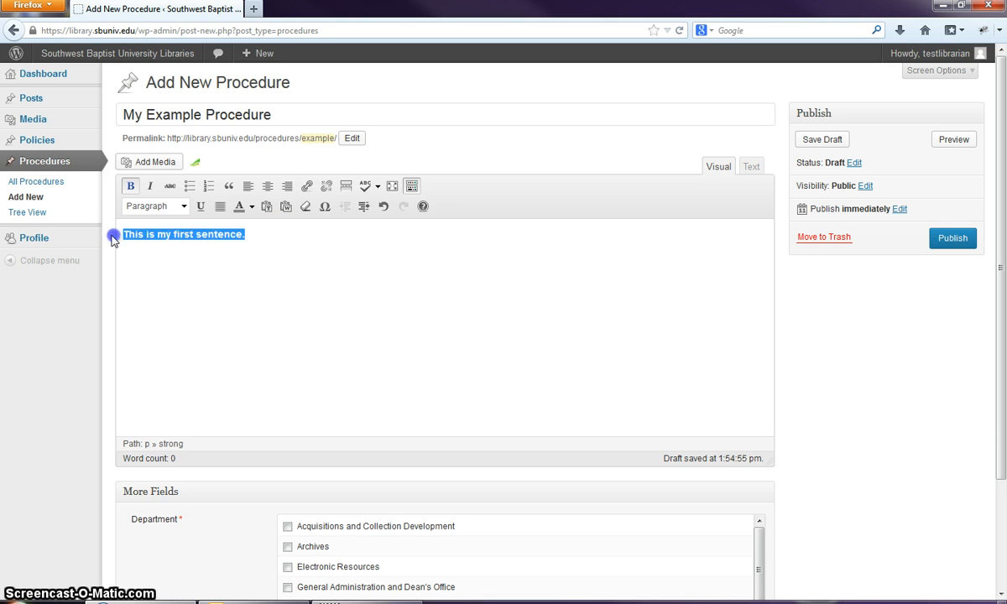
click(130, 187)
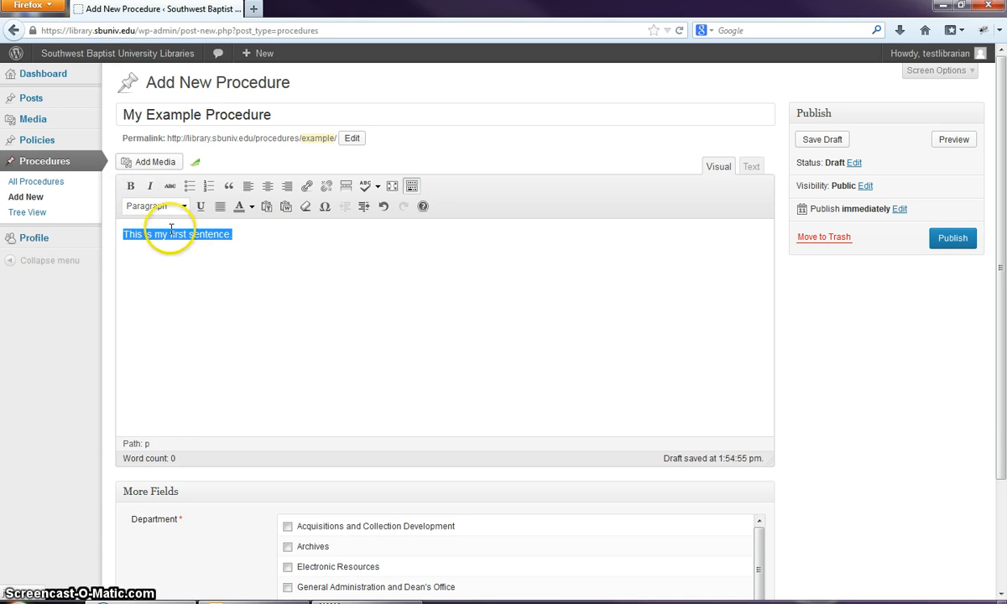
- Try italic, underline and bold formatting on the body sentence and return it to plain text
click(148, 186)
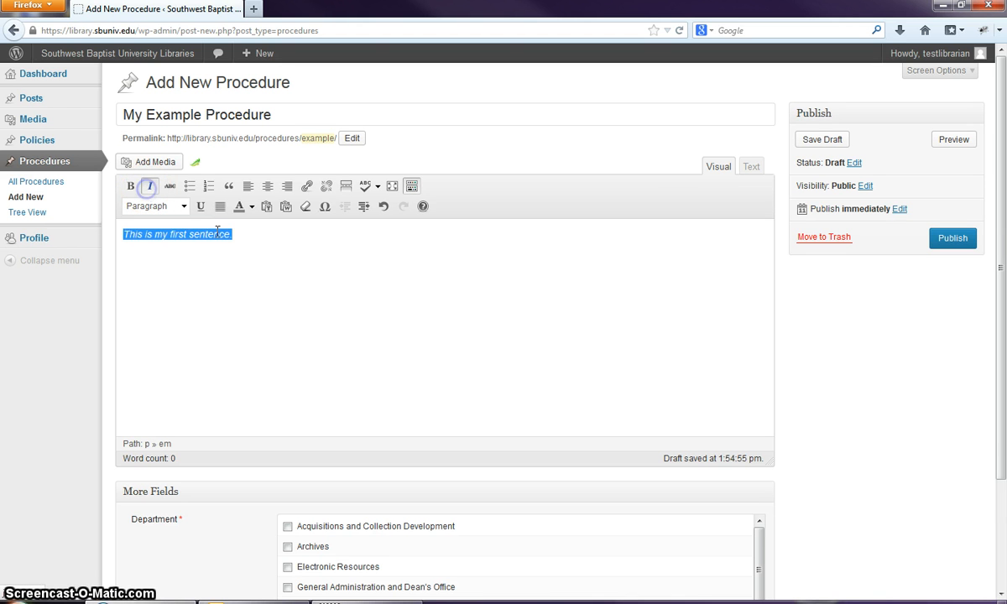
click(255, 249)
drag(255, 237, 83, 235)
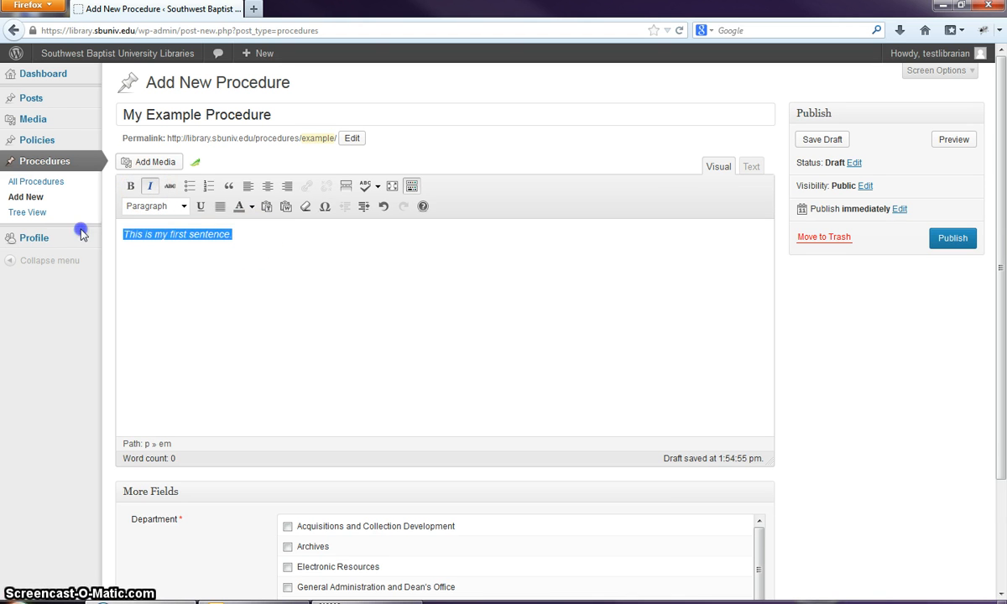
click(201, 207)
click(265, 236)
drag(265, 236, 118, 233)
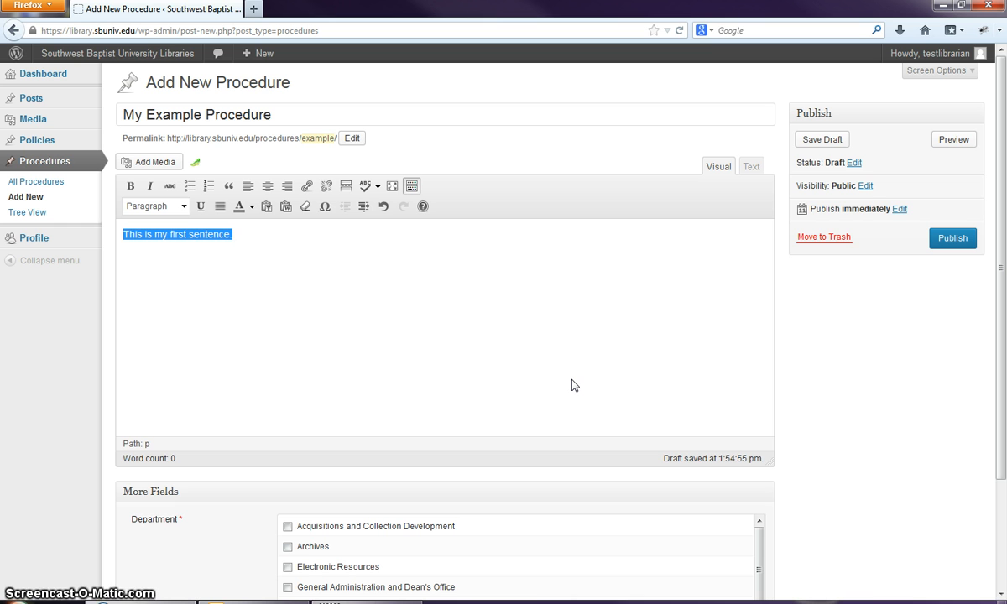
key(ctrl+b)
key(ctrl+b)
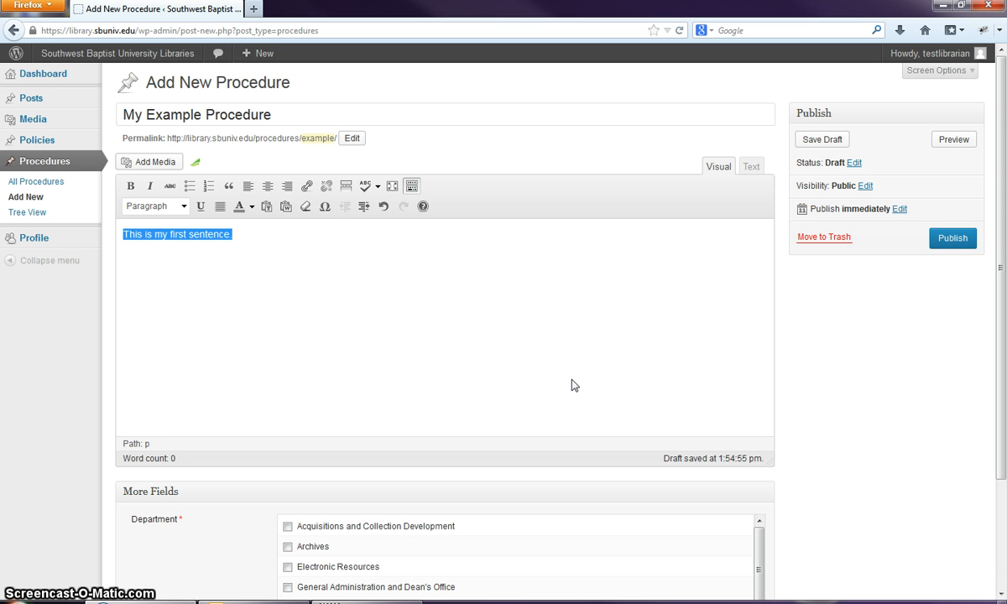
- Try an orange-brown text color on the word "sentence." in the first body sentence
click(286, 241)
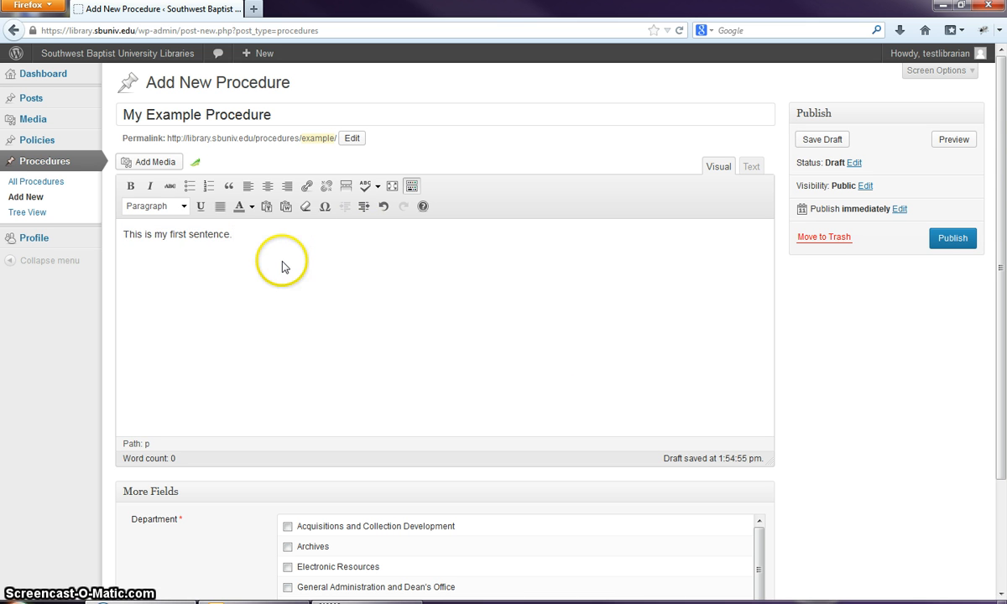
key(Return)
click(237, 239)
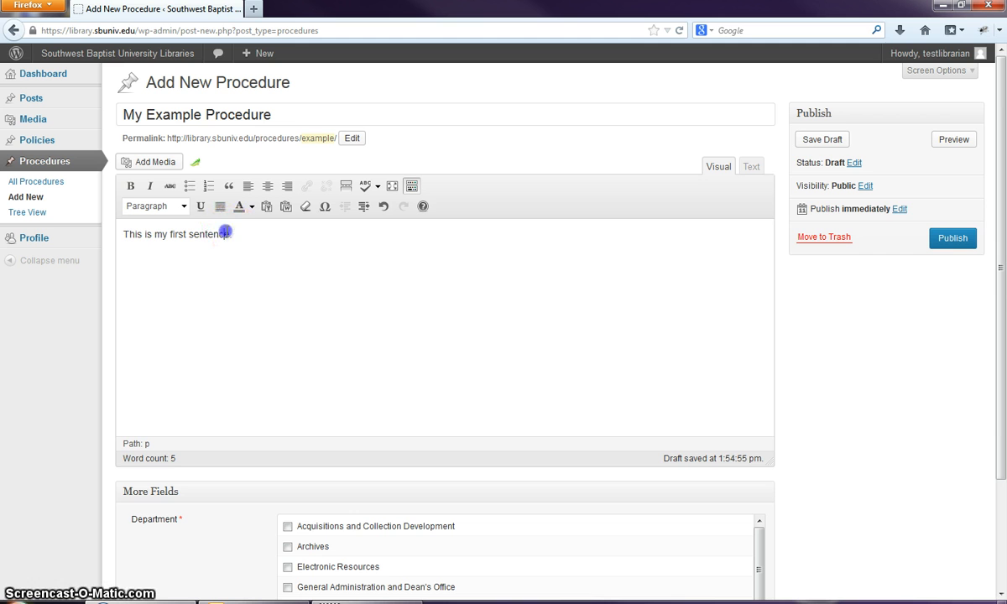
drag(239, 236, 199, 235)
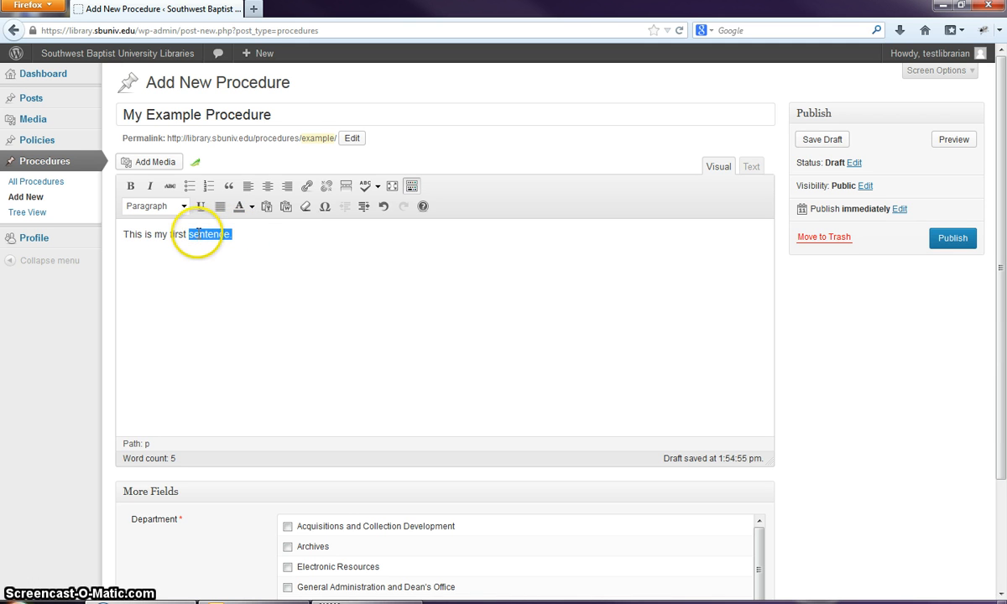
click(251, 208)
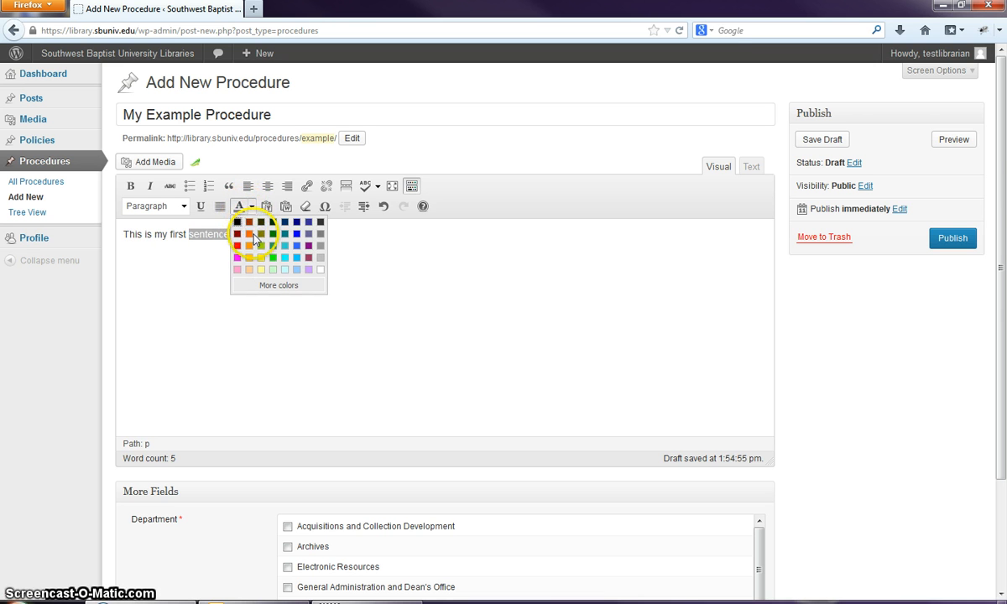
click(253, 235)
click(276, 260)
click(254, 239)
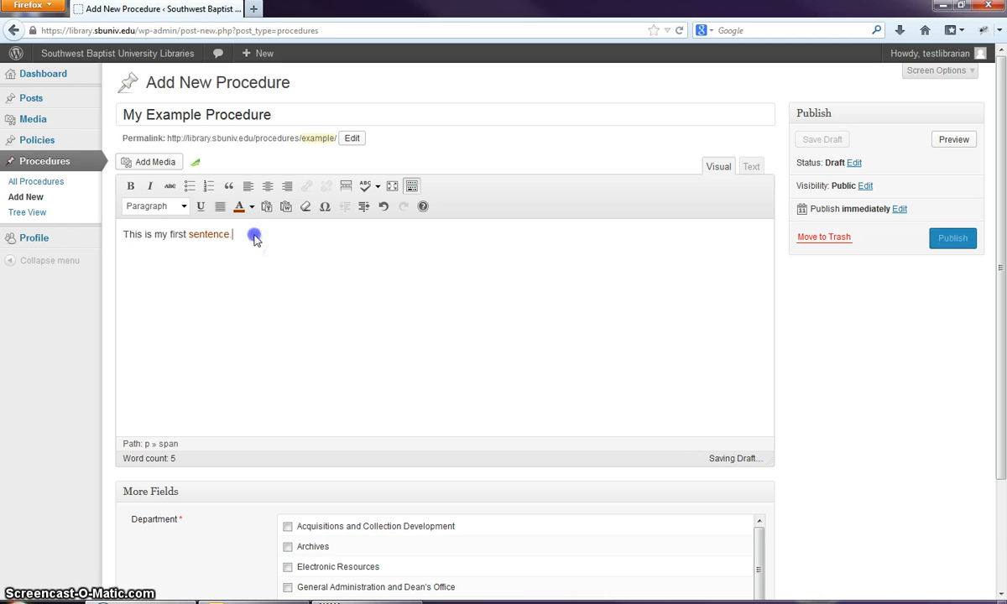
- Set the text color of the word "sentence" in the first body line to black
drag(234, 235, 226, 236)
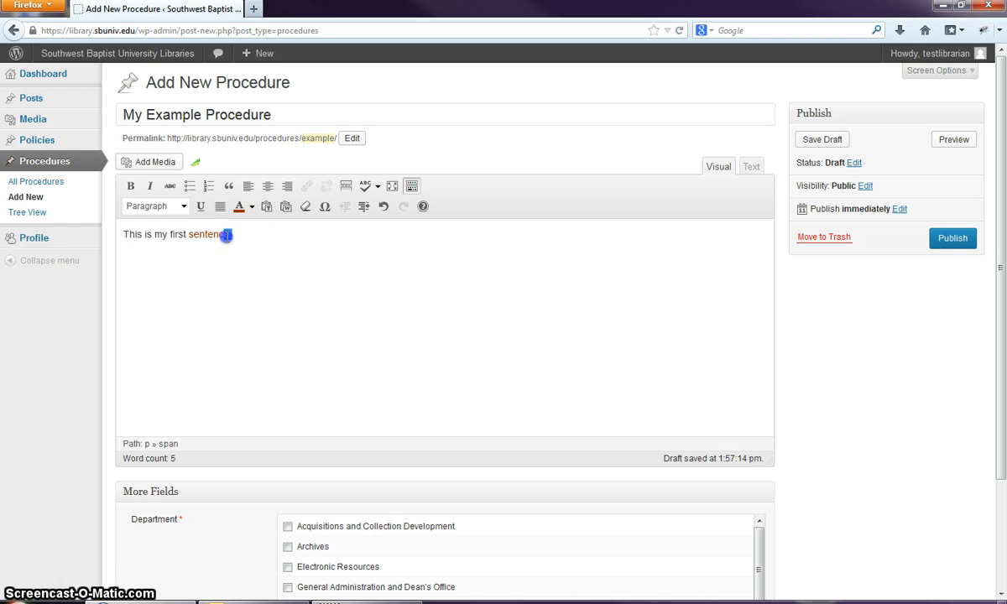
click(253, 206)
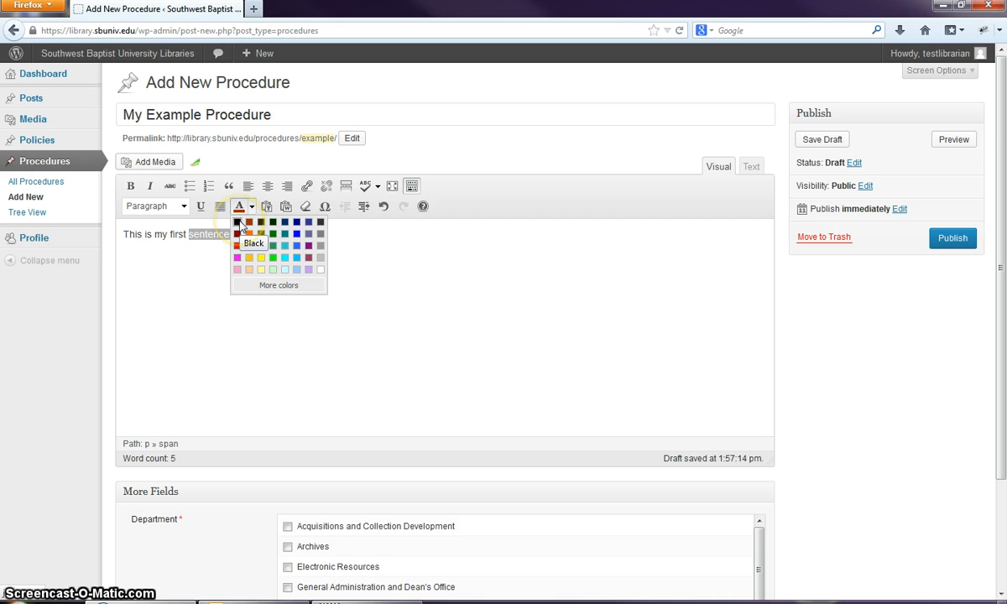
click(239, 221)
click(254, 238)
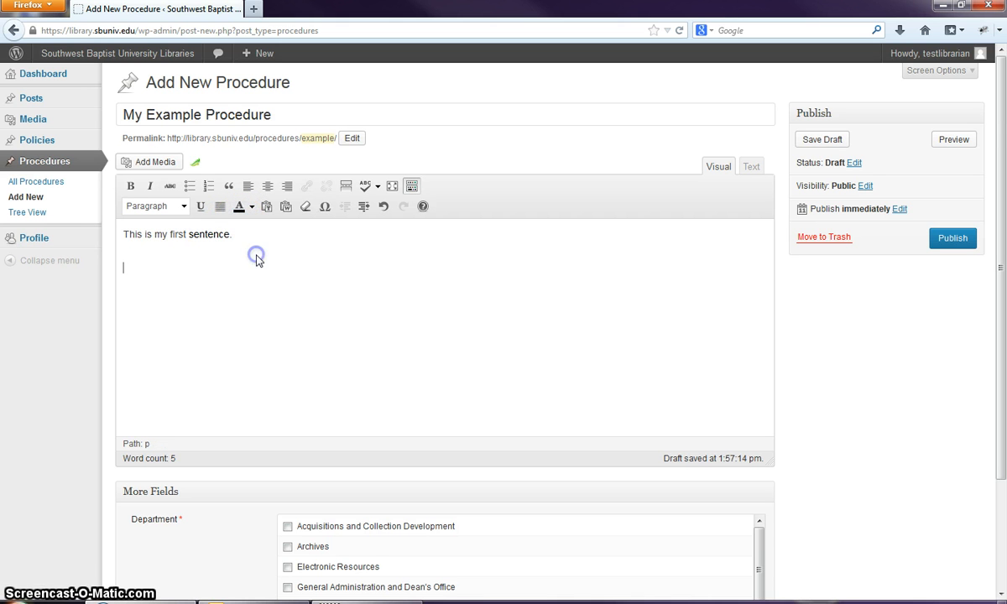
- Write "This is my hyperlink." as a new paragraph below the first sentence
key(Return)
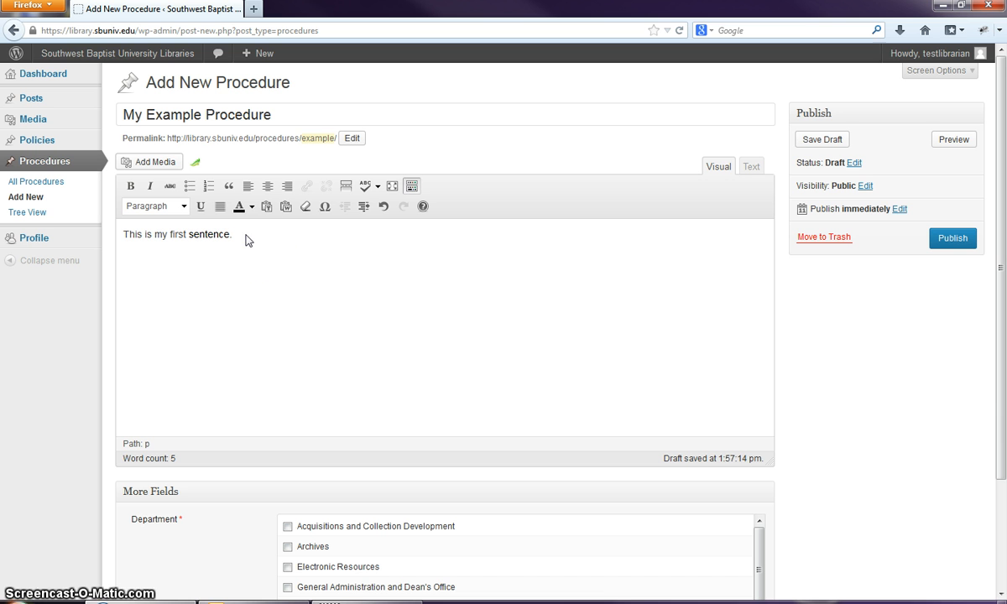
click(275, 281)
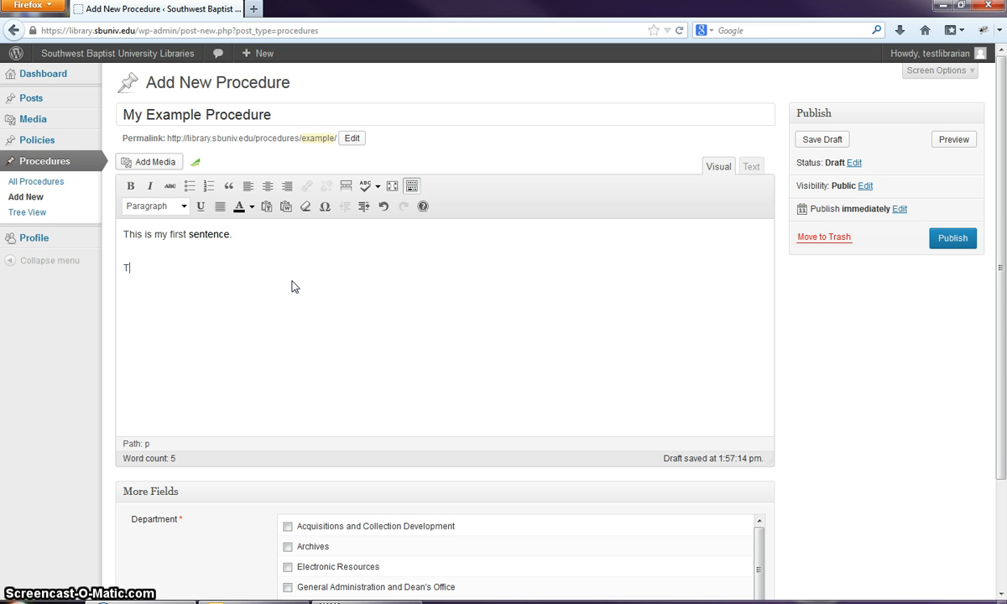
text(This is my hyperlink.)
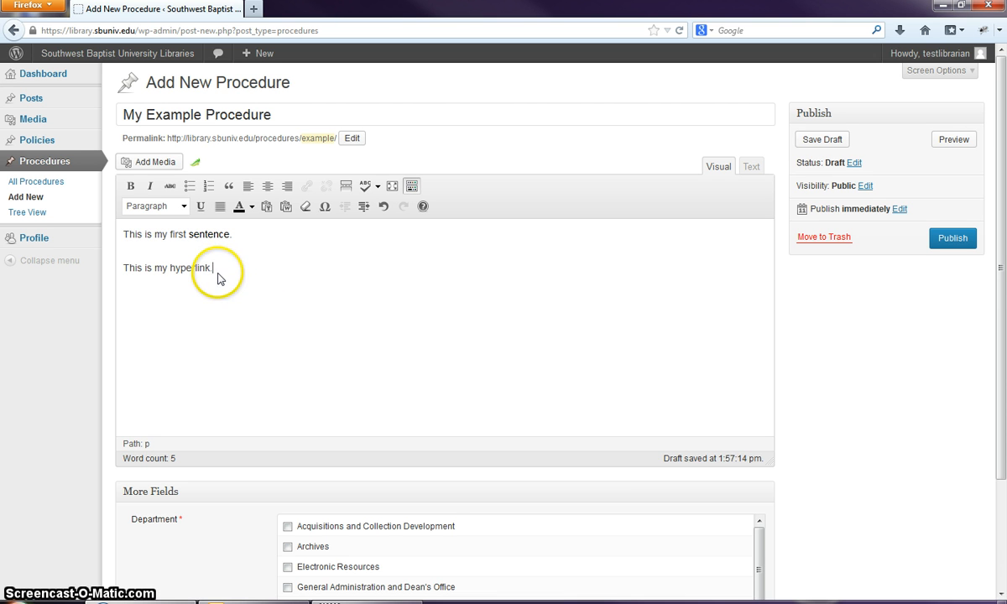
mouse_move(216, 269)
mouse_down()
mouse_move(173, 268)
mouse_move(212, 269)
mouse_up()
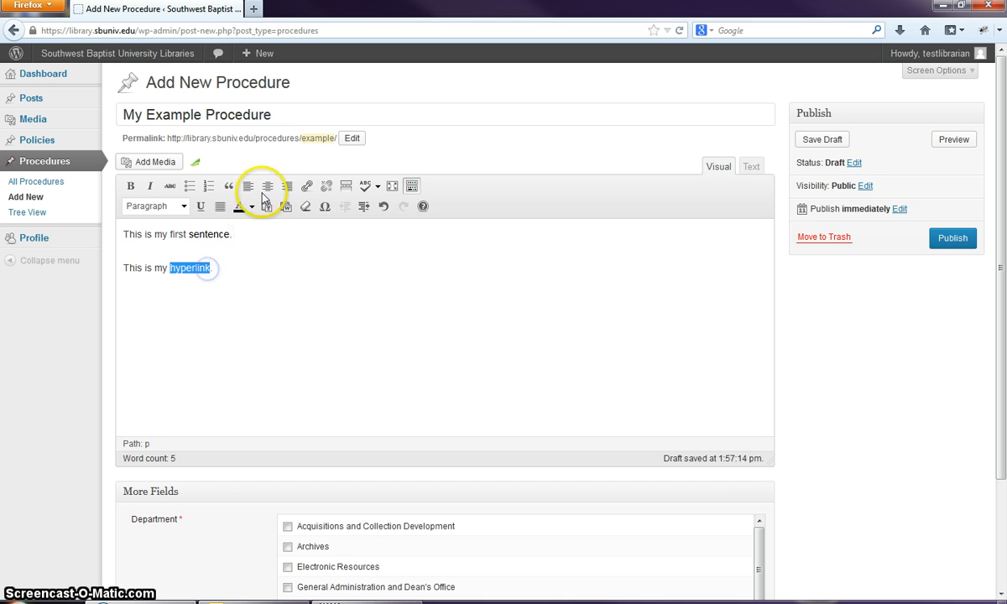
click(306, 188)
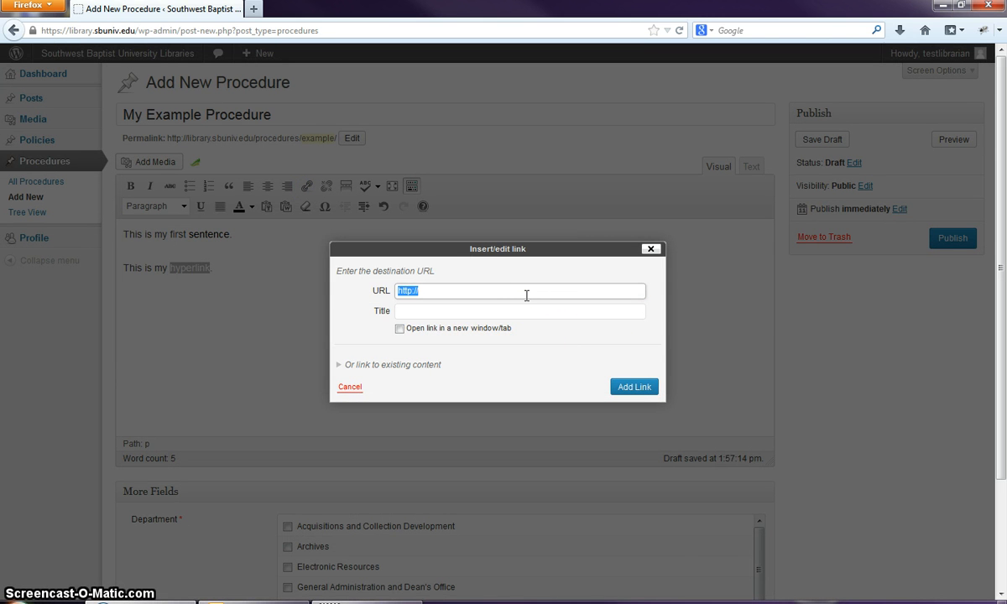
text(www.goo)
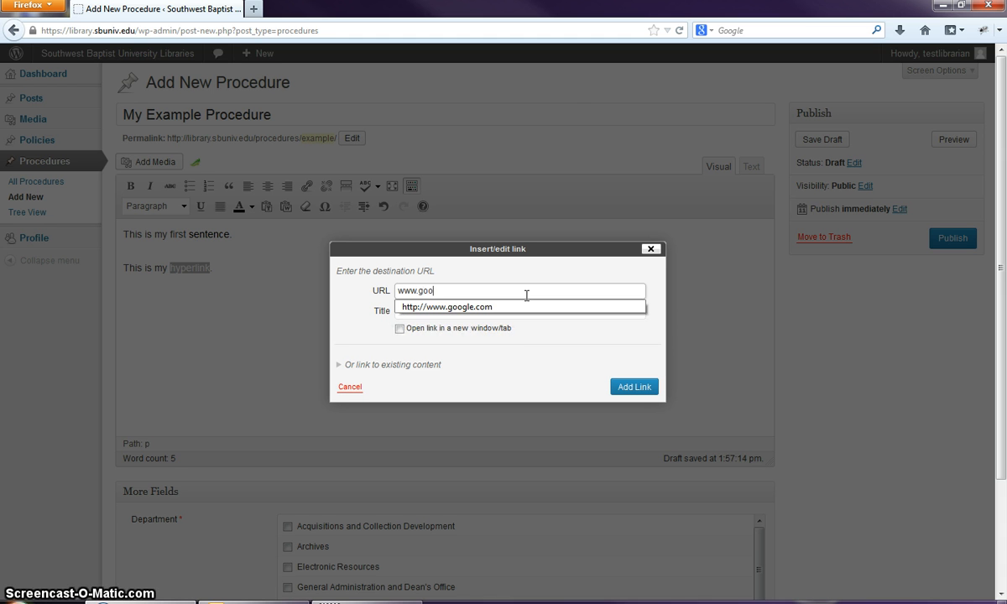
text(gle.com)
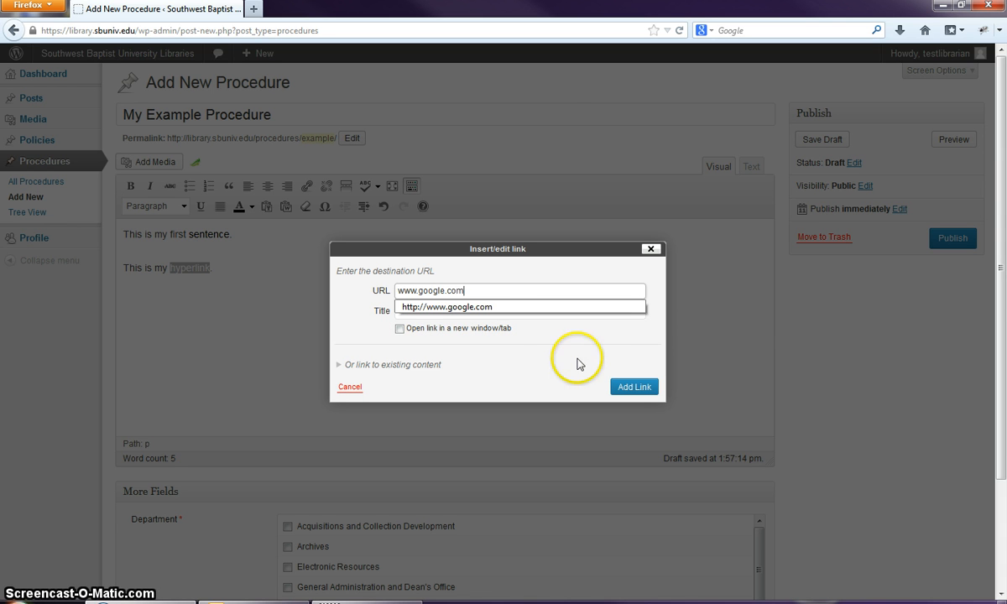
click(587, 349)
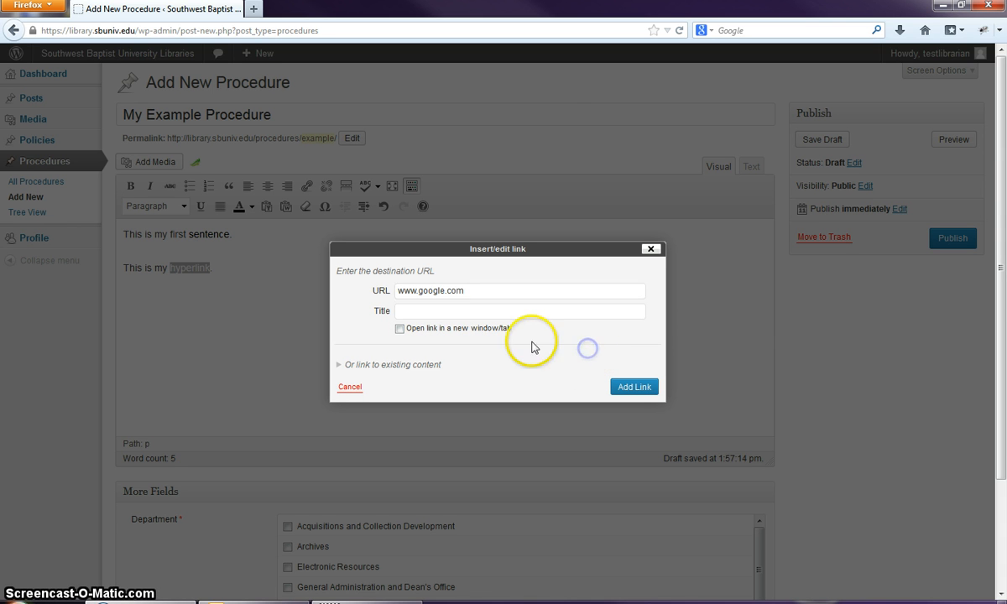
click(468, 336)
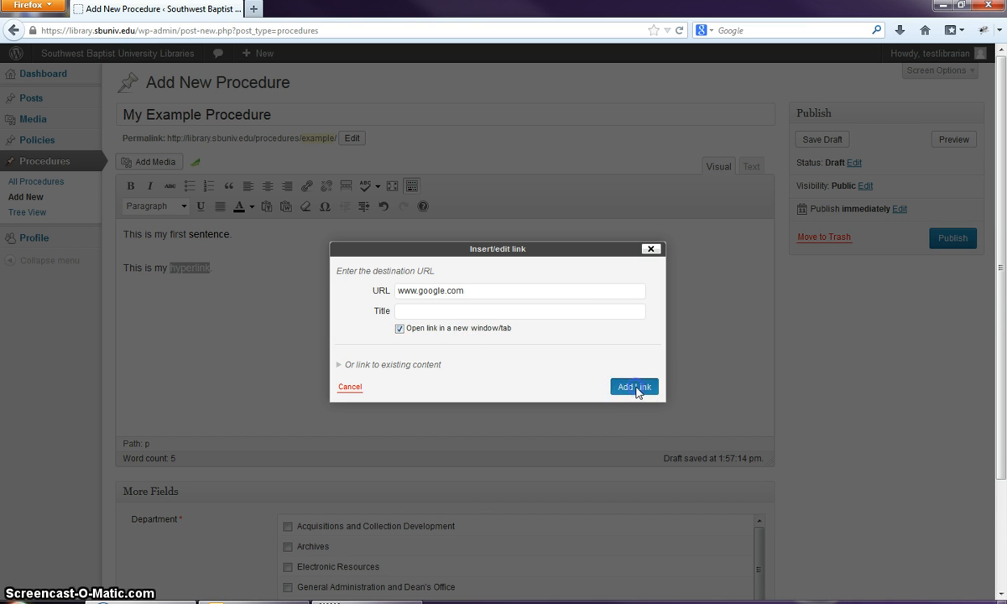
click(631, 385)
- Test the new hyperlink from the body text and close the page it opens
click(195, 265)
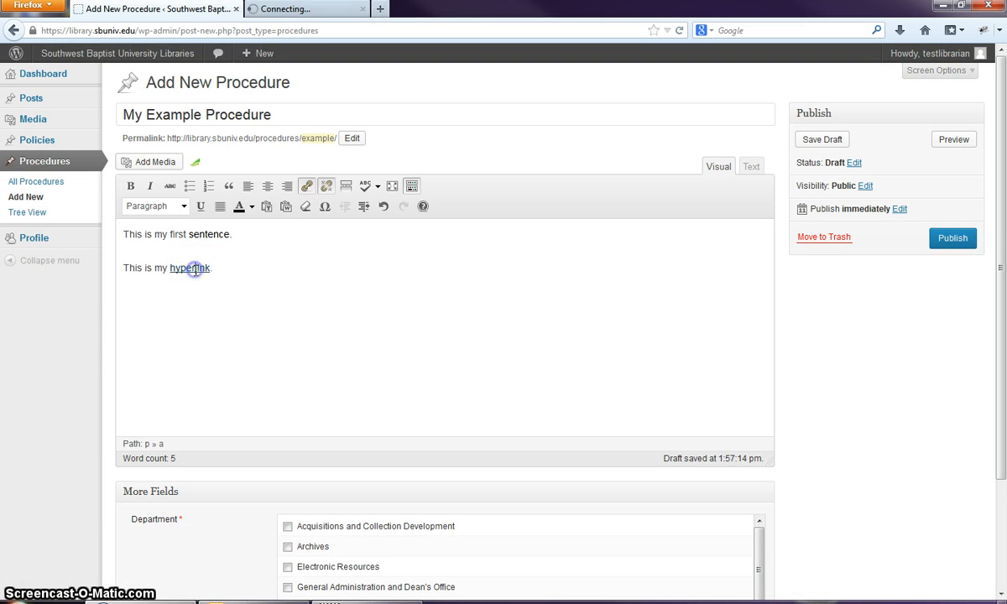
click(359, 9)
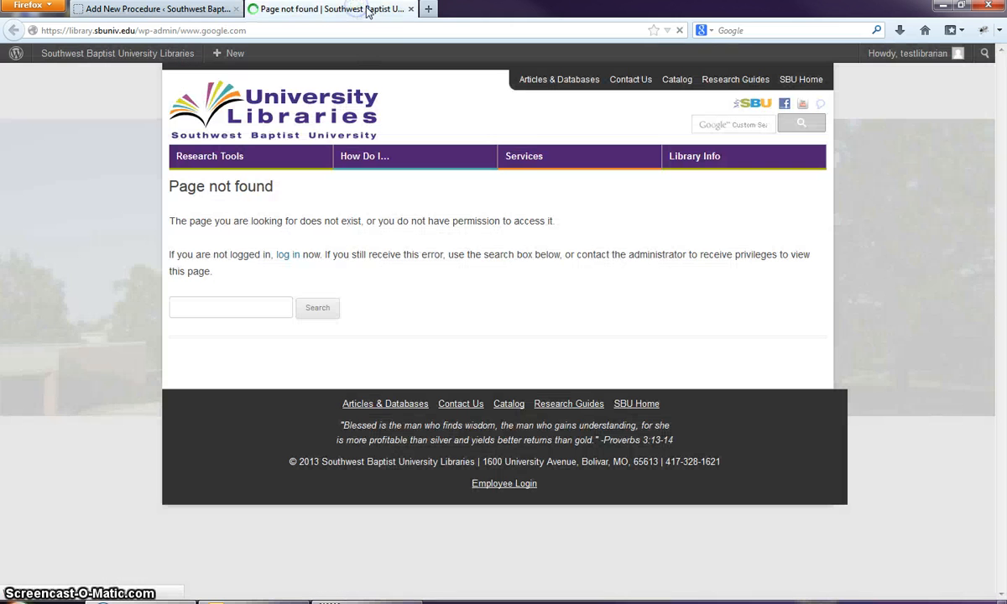
click(411, 8)
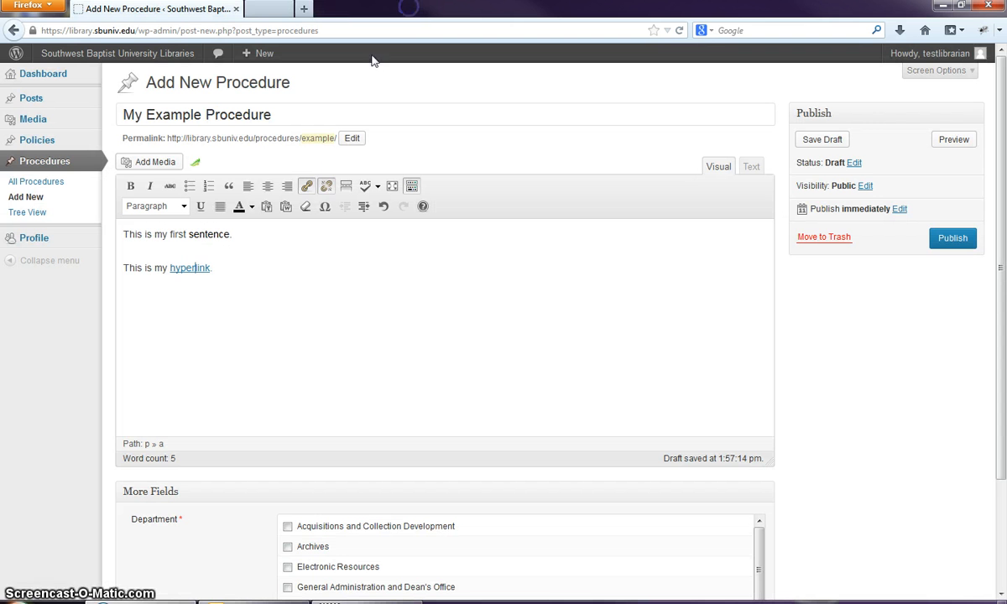
click(308, 185)
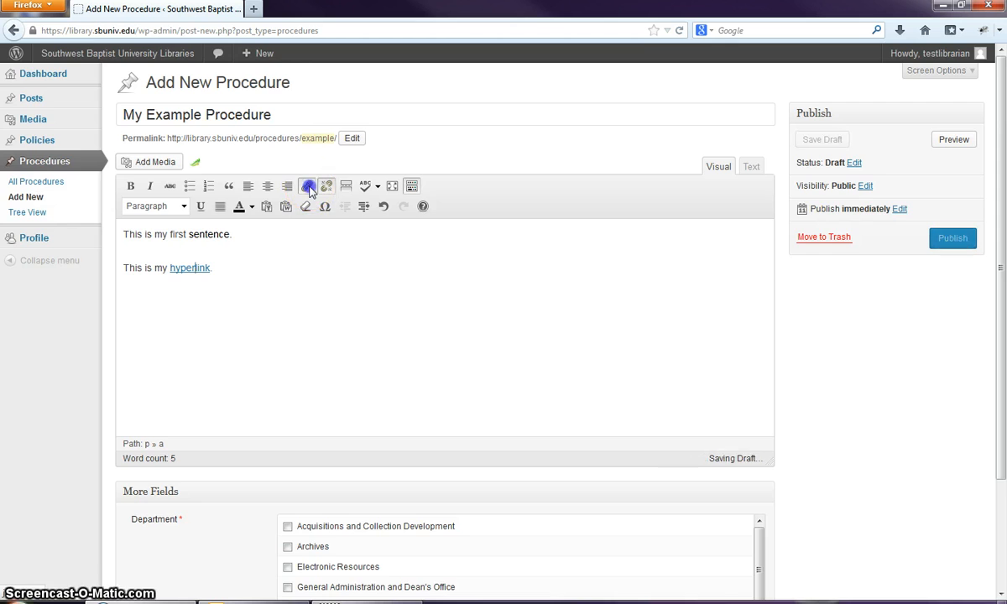
click(399, 290)
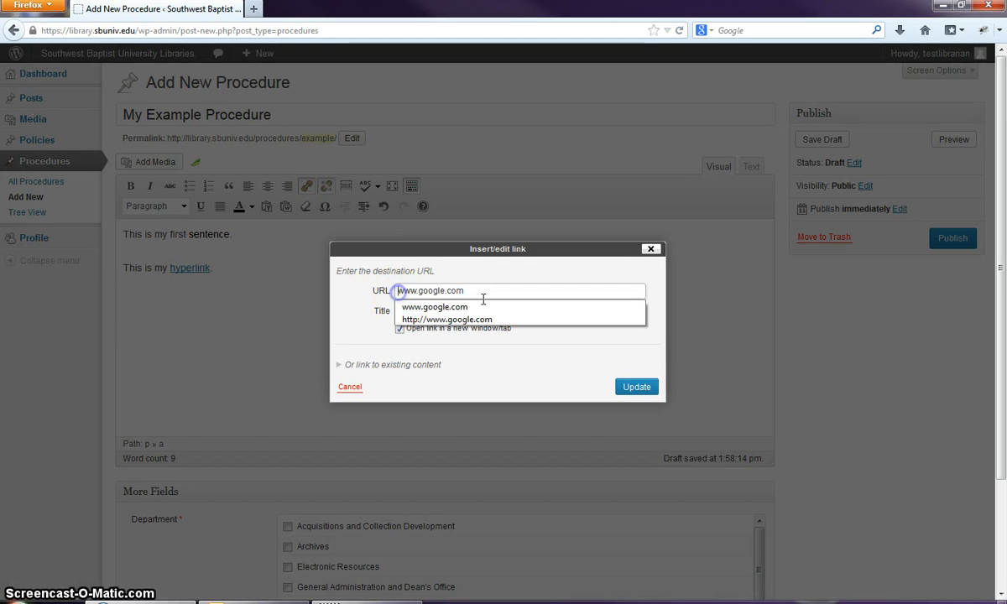
text(http)
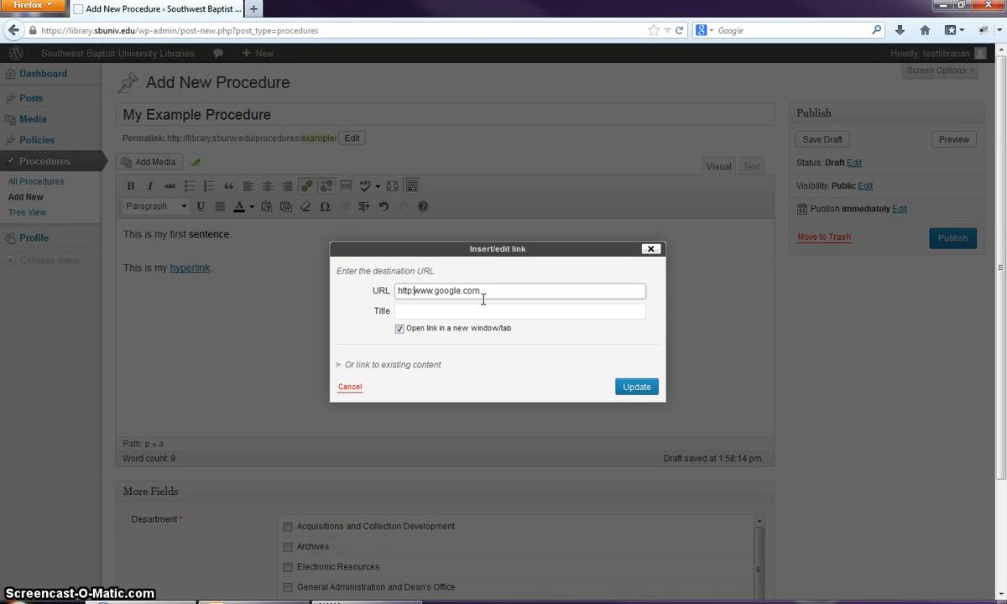
text(://)
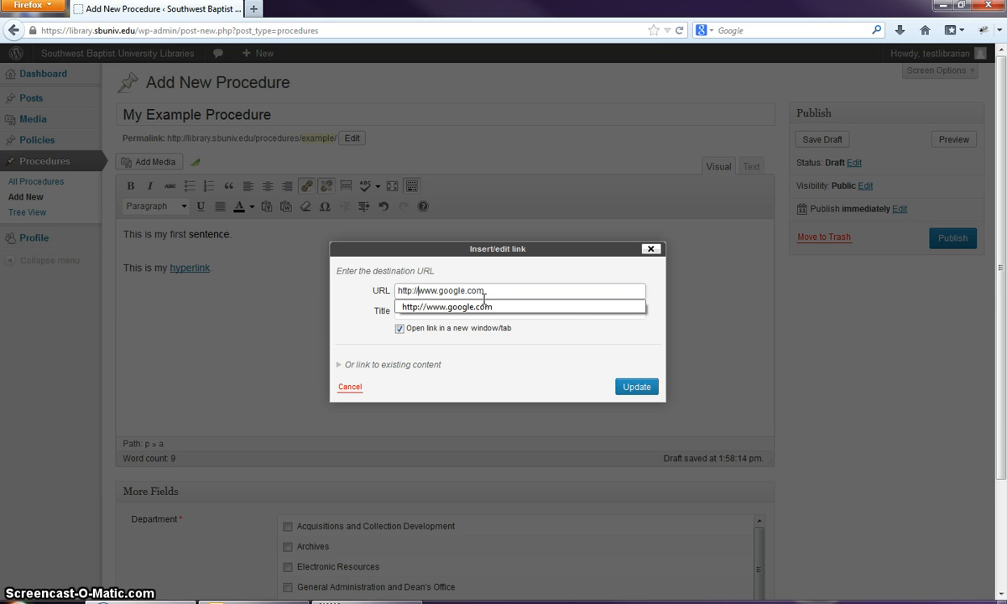
click(643, 387)
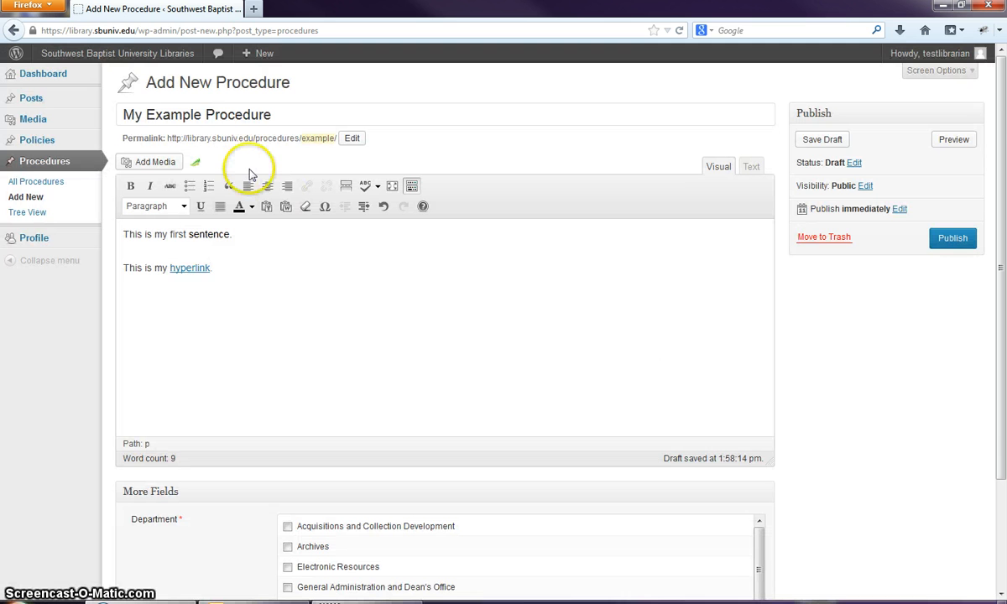
- Follow the corrected hyperlink to check its destination, and close the opened page to return to the procedure
ctrl+click(200, 267)
click(332, 8)
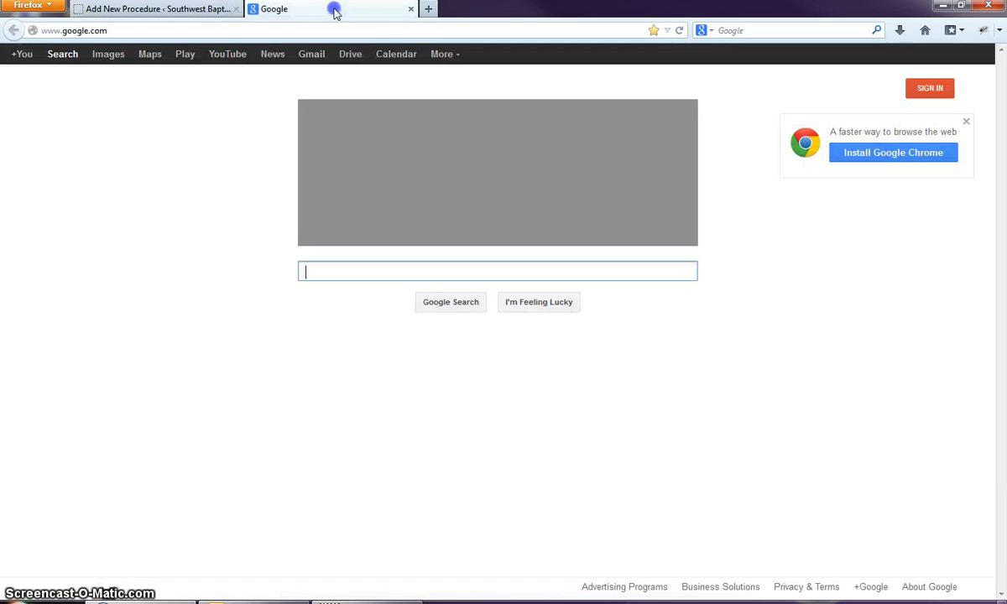
click(411, 9)
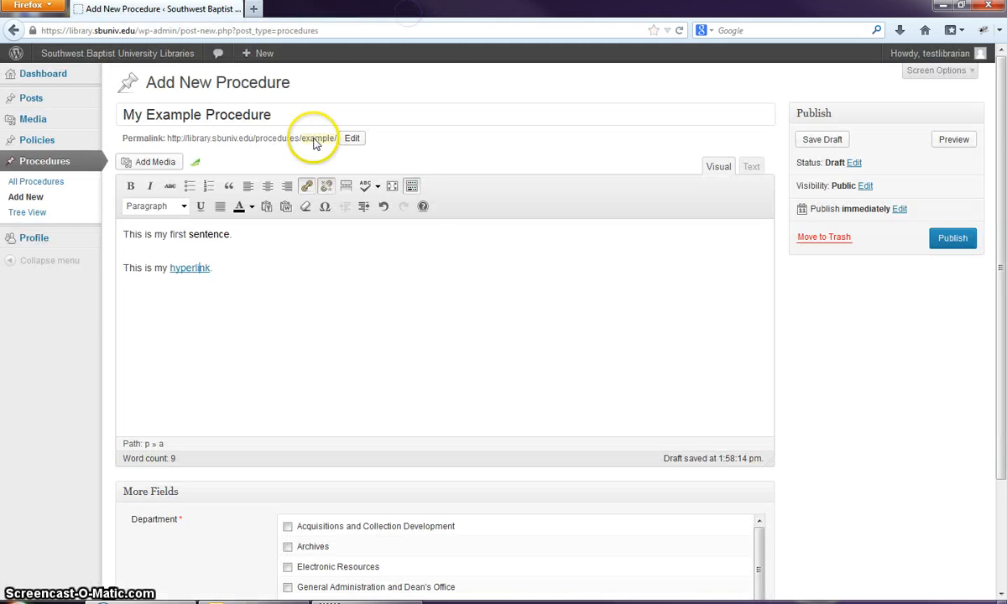
- Delete the linked word in the second body sentence and rewrite it as plain text "hyperlink."
double_click(183, 267)
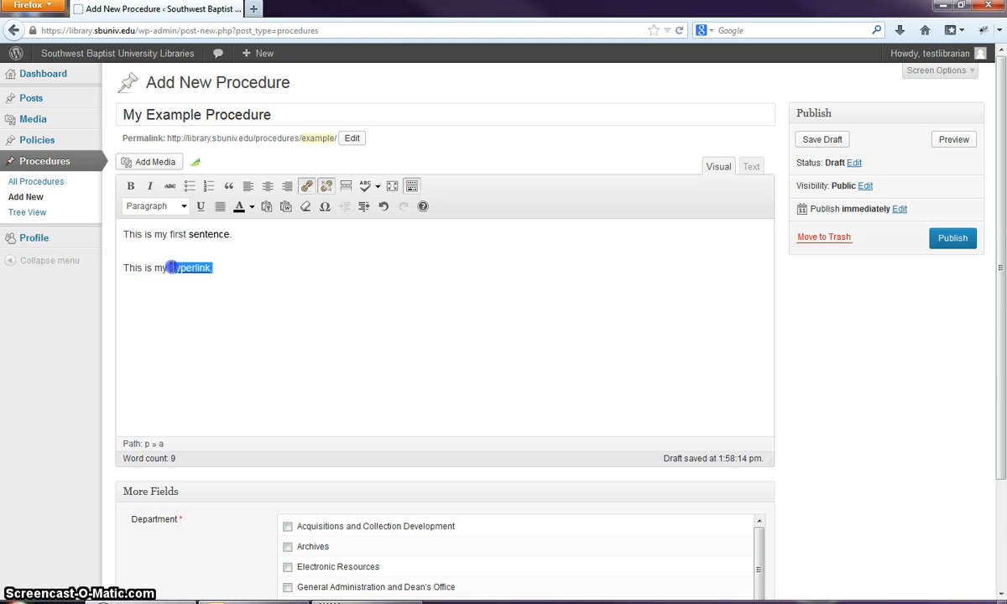
key(Delete)
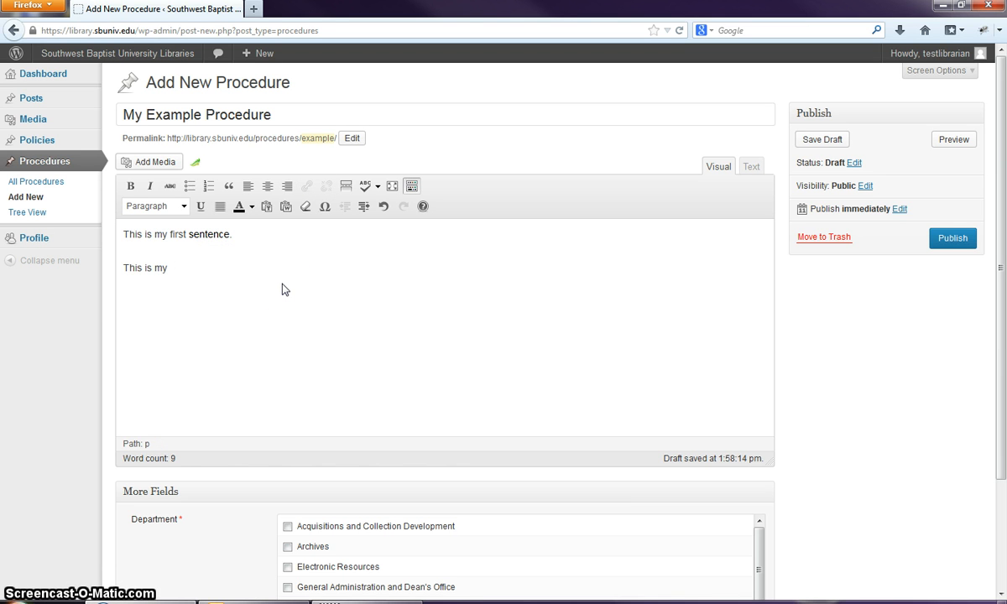
text(hy)
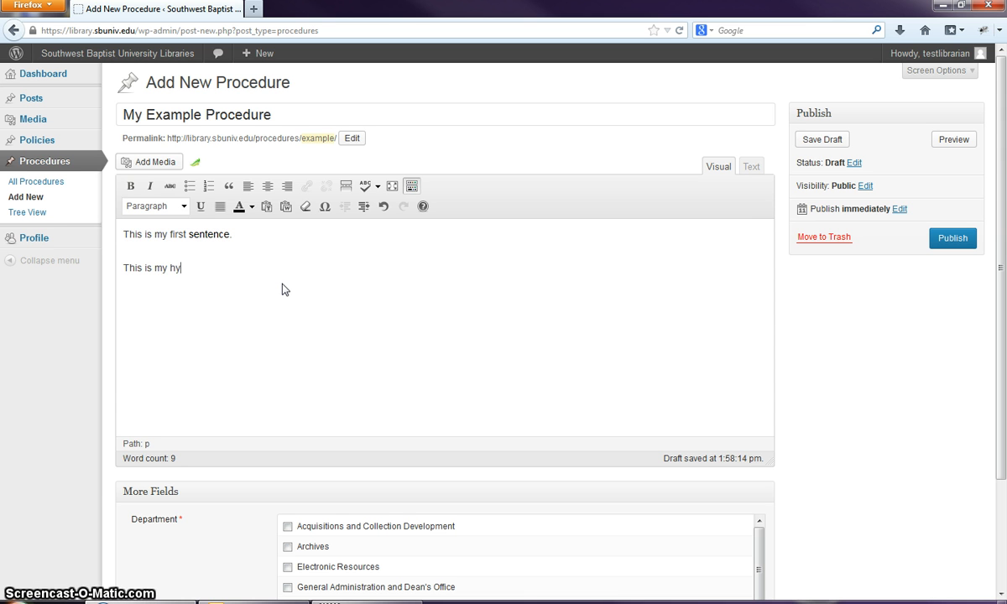
text(perlink.)
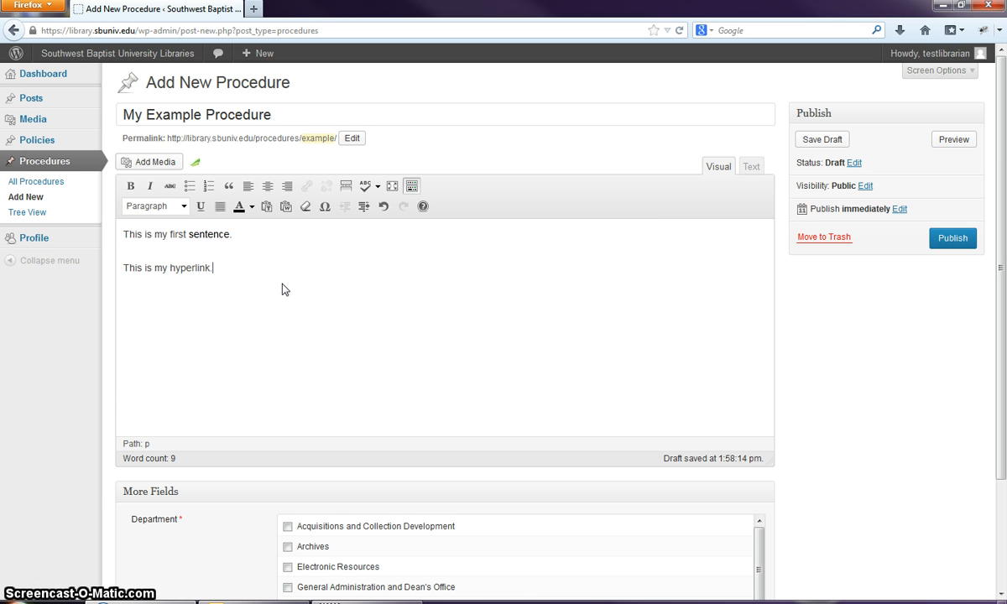
- Link the word "hyperlink" in the second sentence to the existing Films on Demand e-resource, found by searching "films on demand"
key(Left)
key(shift+Left)
key(shift+Left)
key(shift+Left)
key(shift+Left)
key(shift+Left)
key(shift+Left)
key(shift+Left)
key(shift+Left)
key(shift+Left)
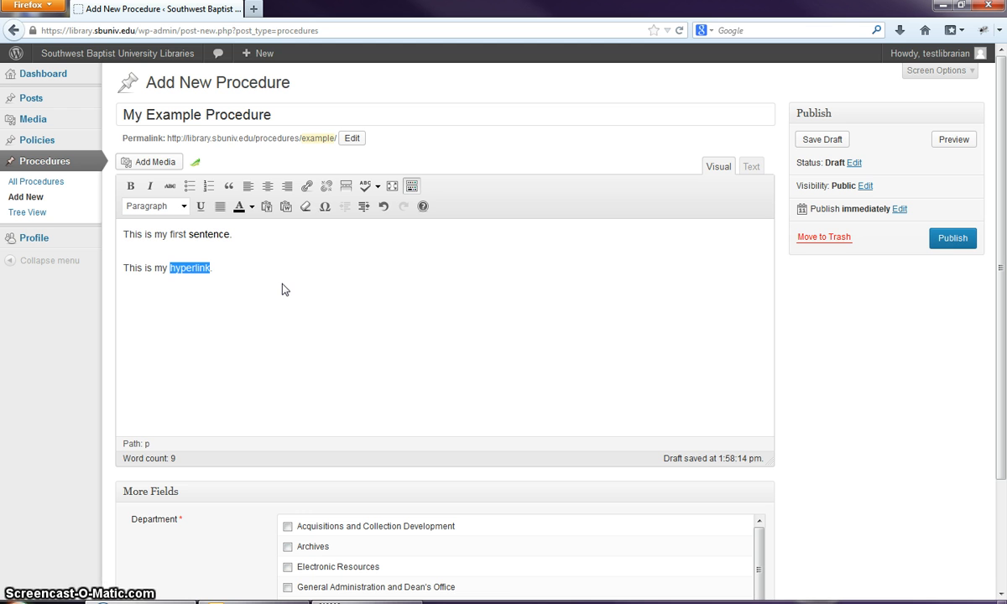
click(306, 189)
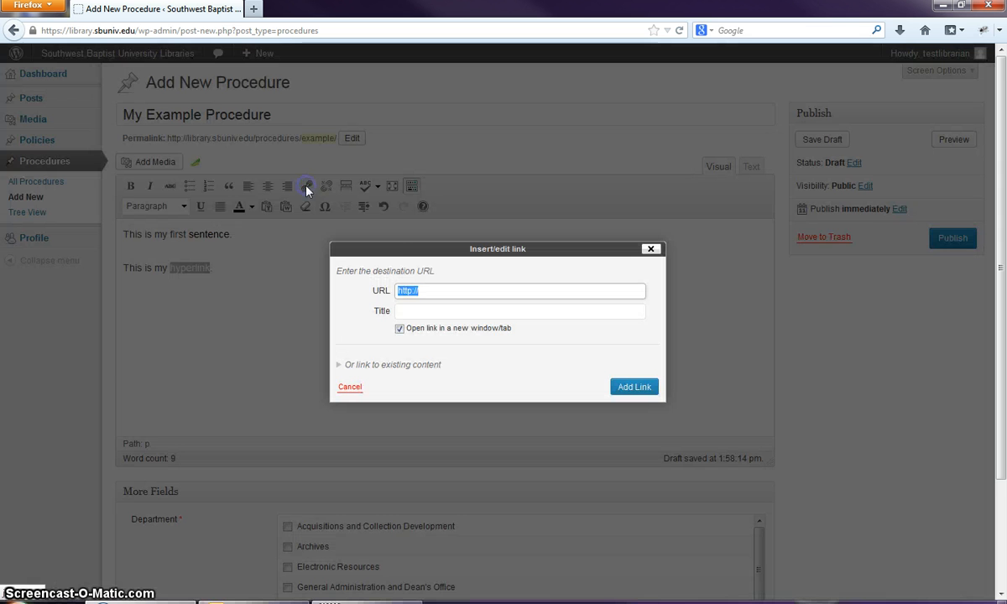
click(388, 366)
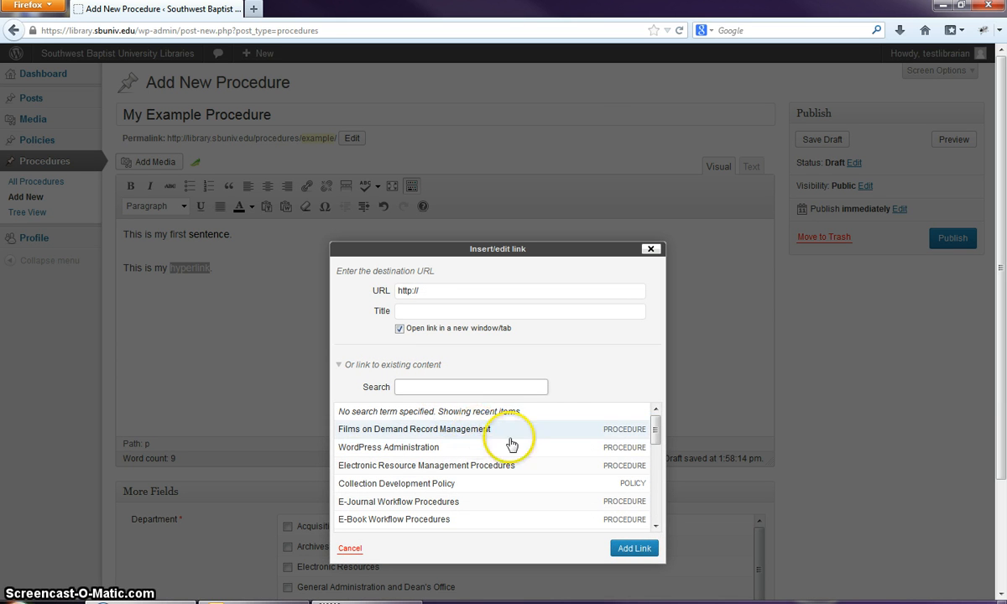
mouse_move(653, 428)
mouse_down()
mouse_move(655, 521)
mouse_move(655, 419)
mouse_up()
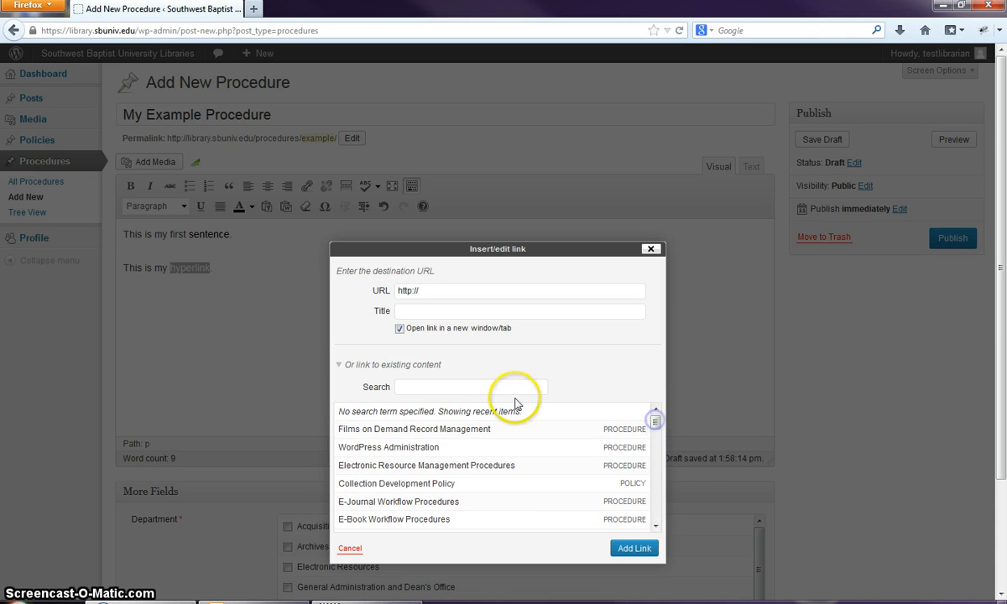
click(485, 385)
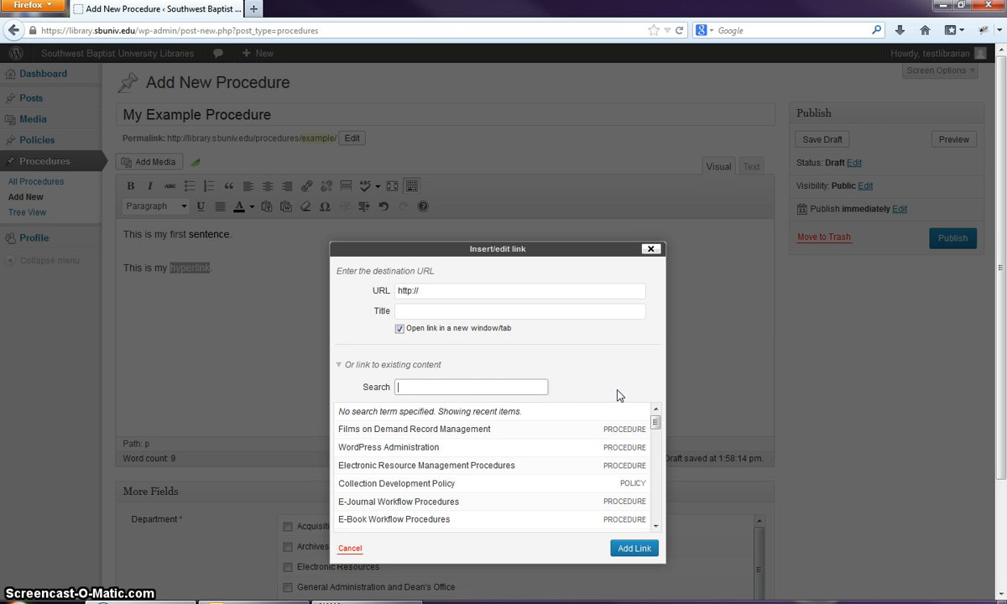
text(flims on demand)
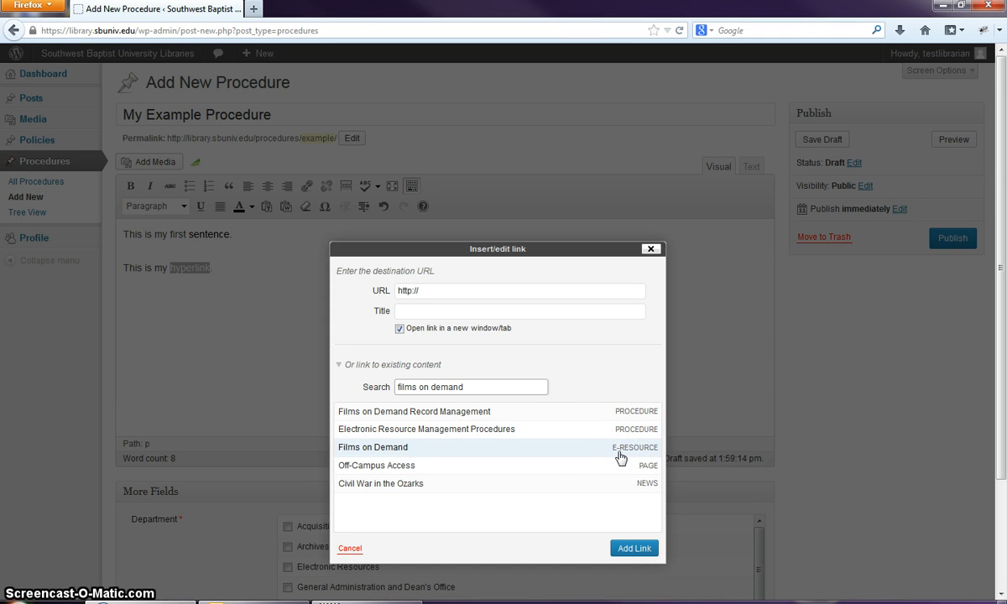
click(604, 455)
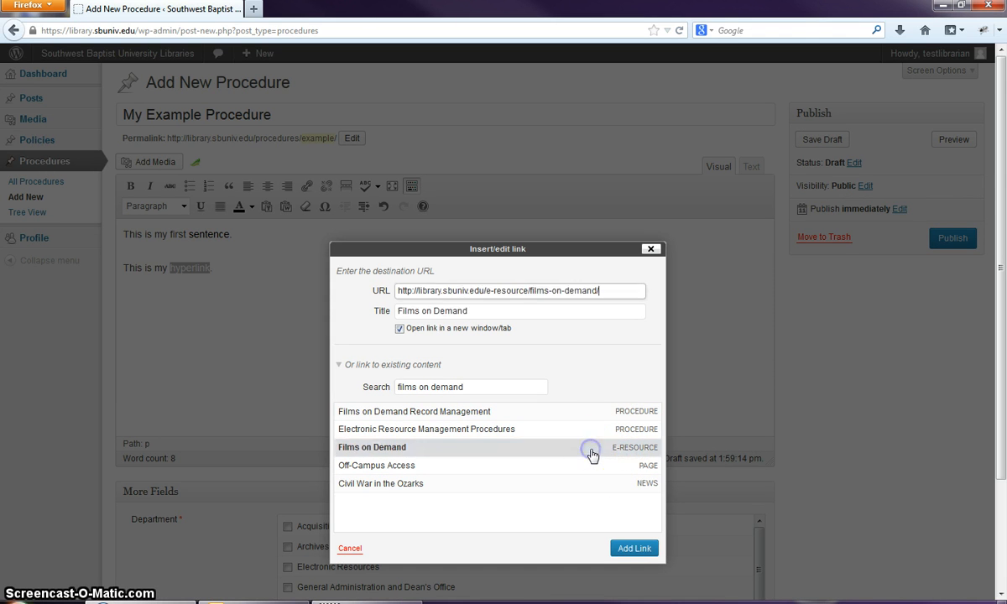
click(635, 548)
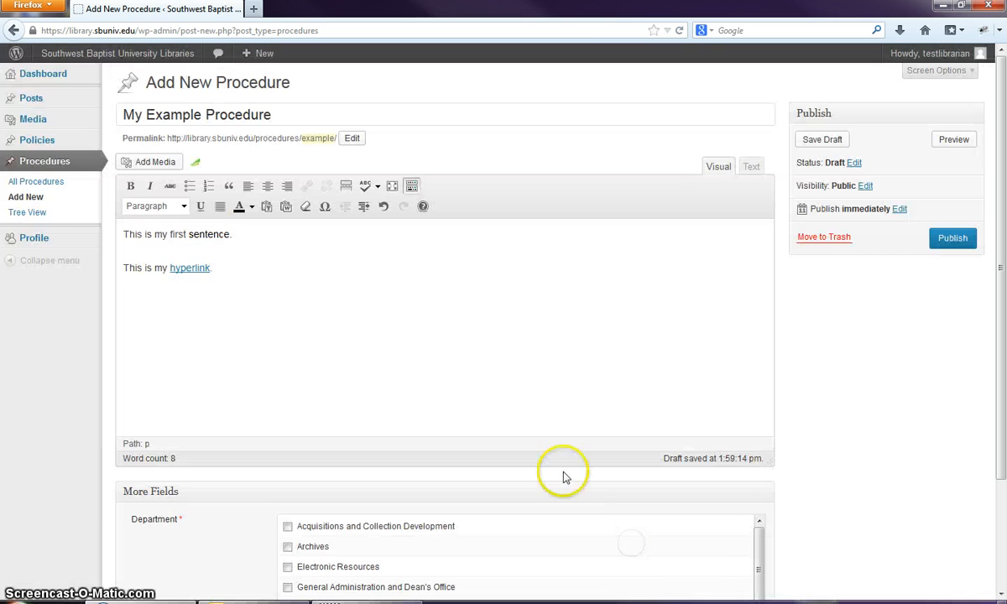
- Follow the new hyperlink to the Films on Demand page, continue to the Films on Demand site, and close the opened page
click(195, 268)
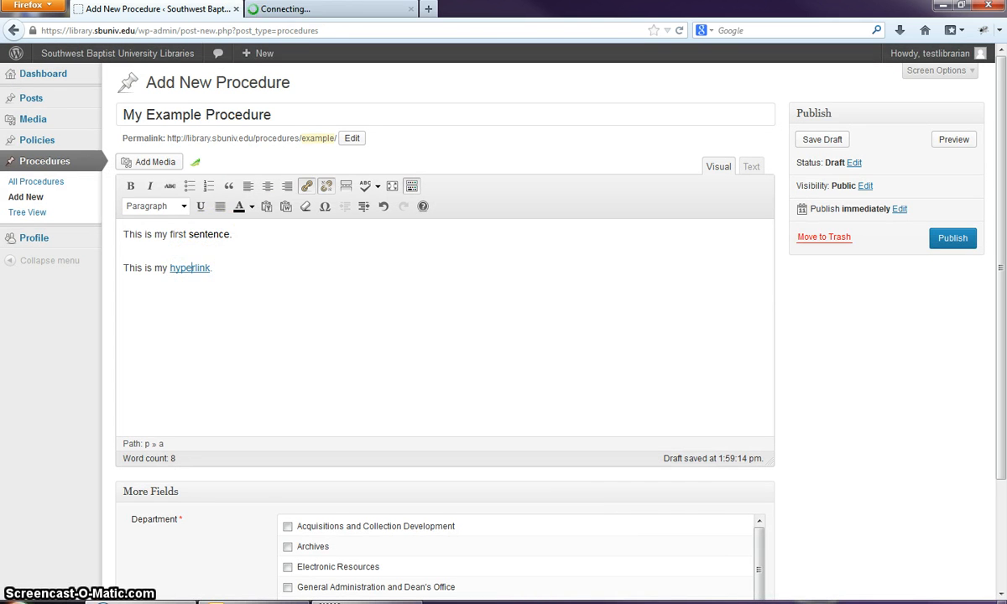
click(318, 10)
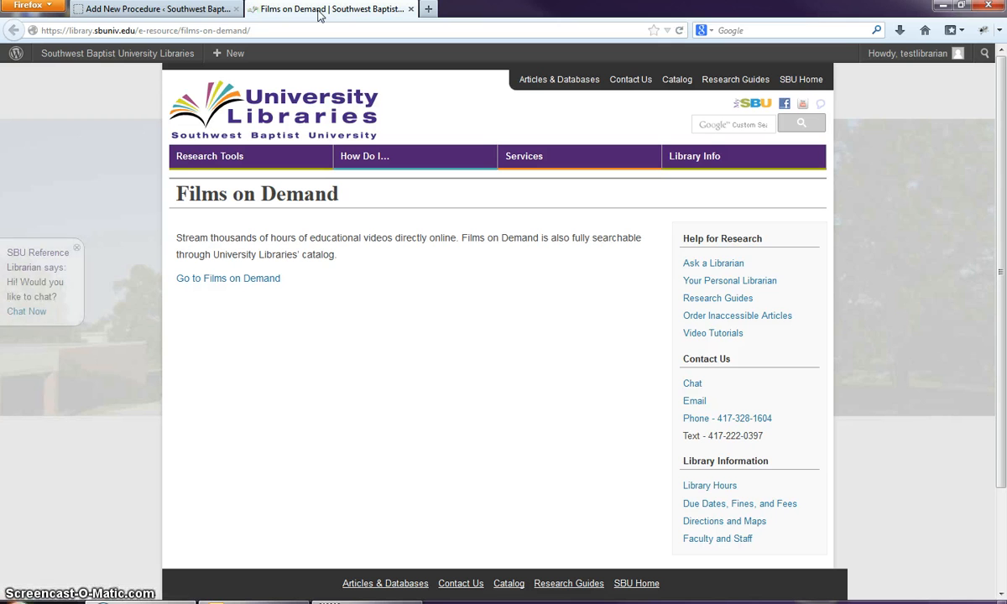
click(331, 10)
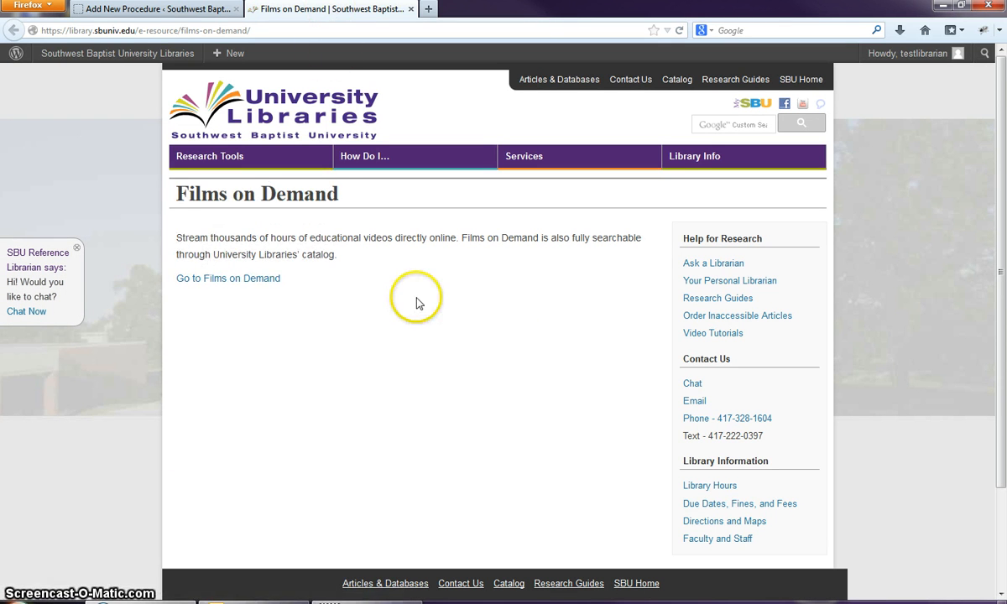
click(268, 285)
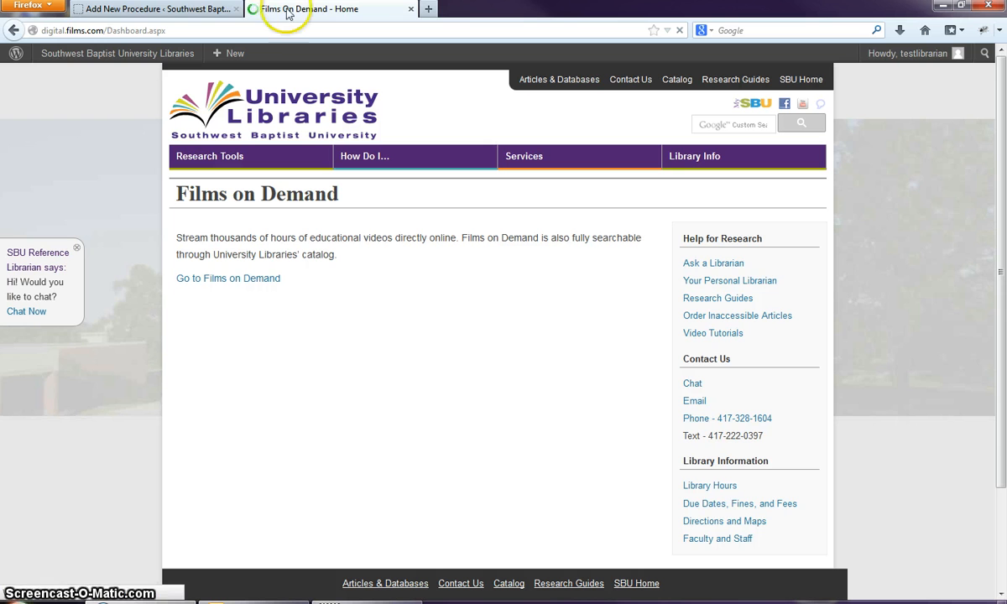
click(412, 10)
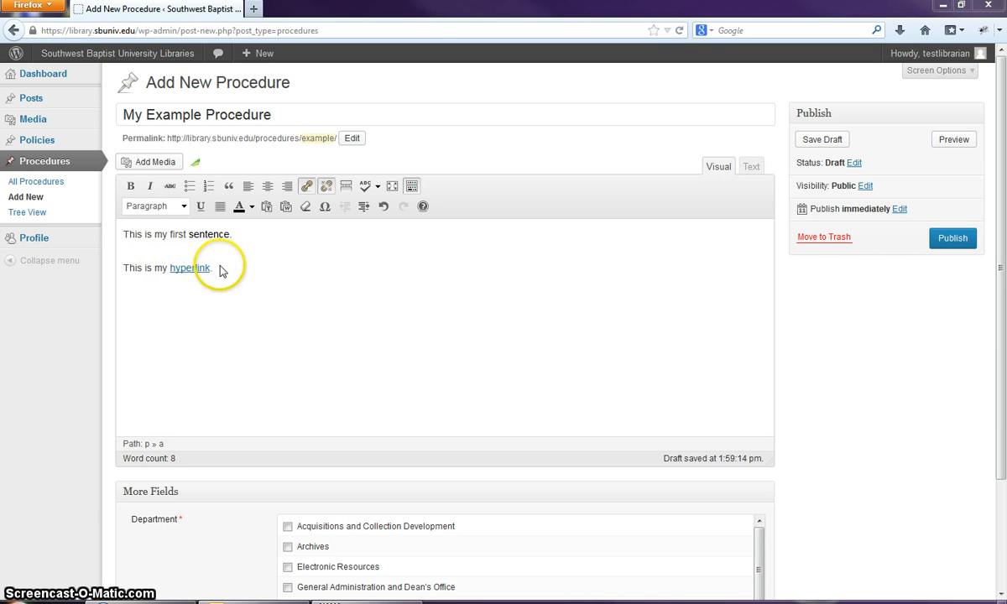
- Remove the link from the word "hyperlink" in the second sentence
double_click(182, 267)
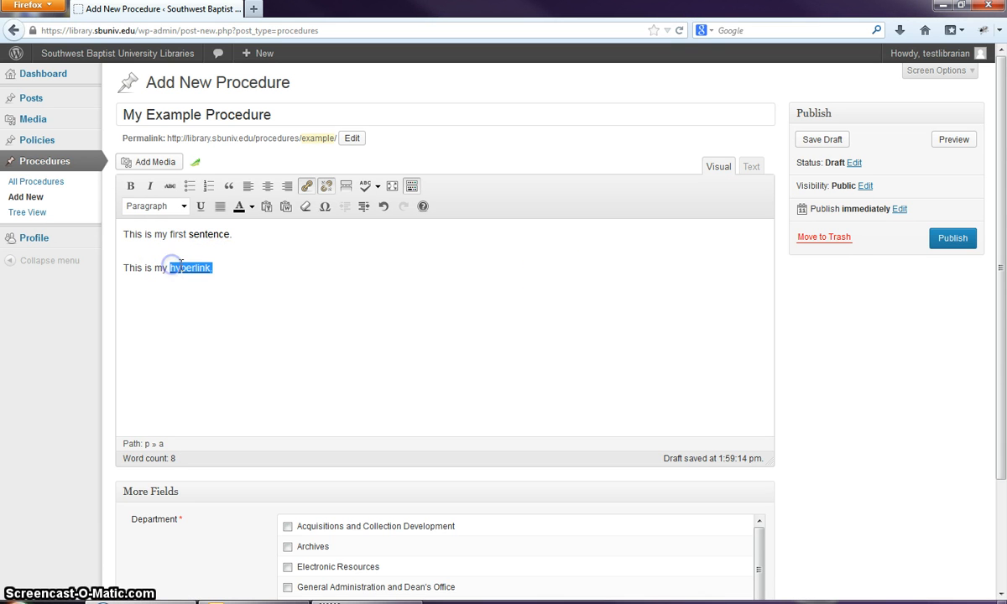
click(327, 187)
- Add a bulleted list below the second sentence with the items "point 1" and "point 2"
click(292, 269)
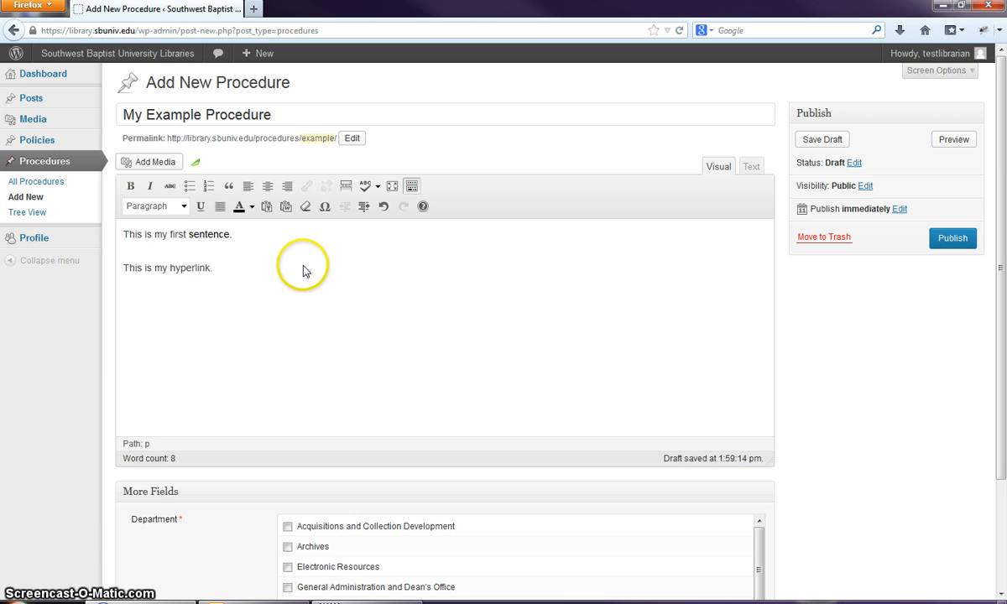
key(Return)
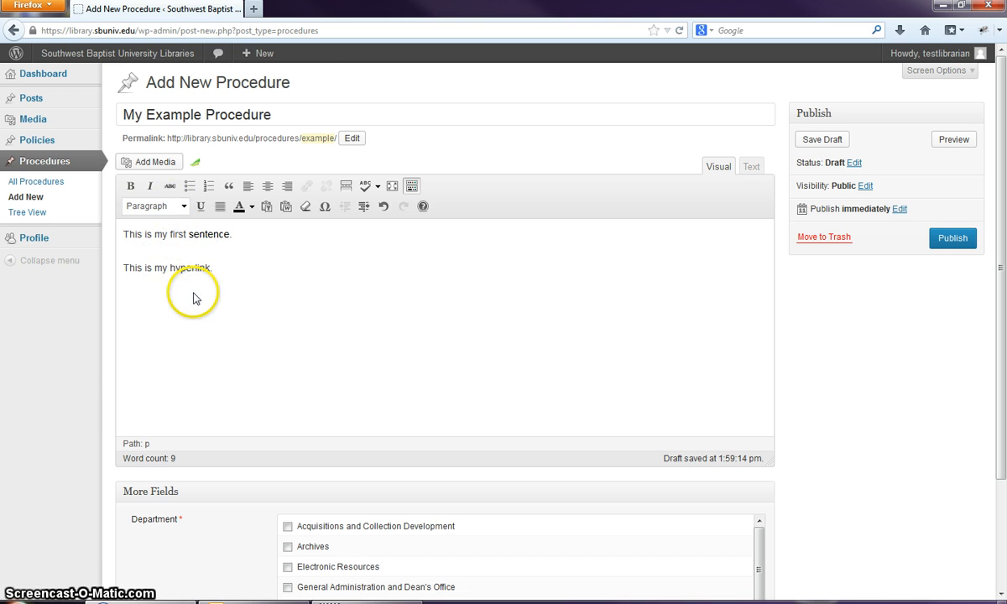
click(188, 187)
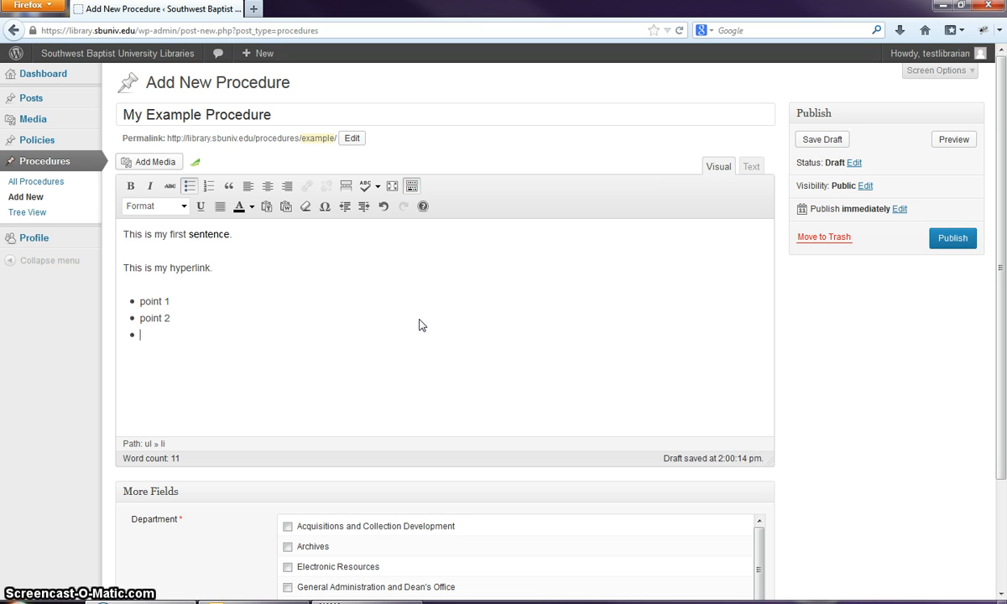
- Delete the entire bulleted list below the second sentence
key(shift+Up)
key(shift+Up)
key(shift+Down)
key(BackSpace)
key(BackSpace)
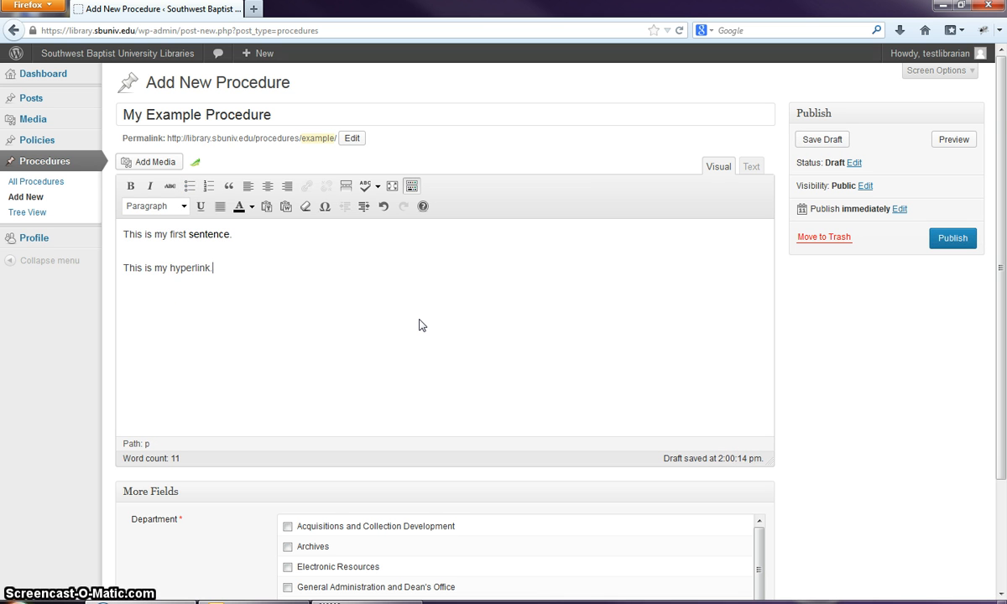
- Add a numbered list below the second sentence with "number 1", "number 2" and "number 3", plus an unnumbered "line 3" under the third item
key(Return)
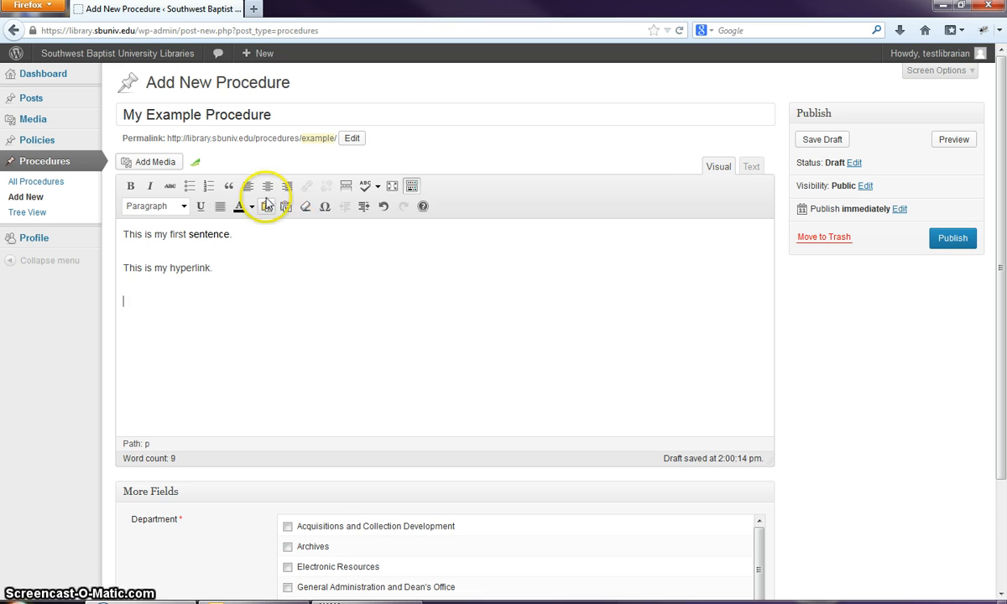
click(208, 187)
text(po)
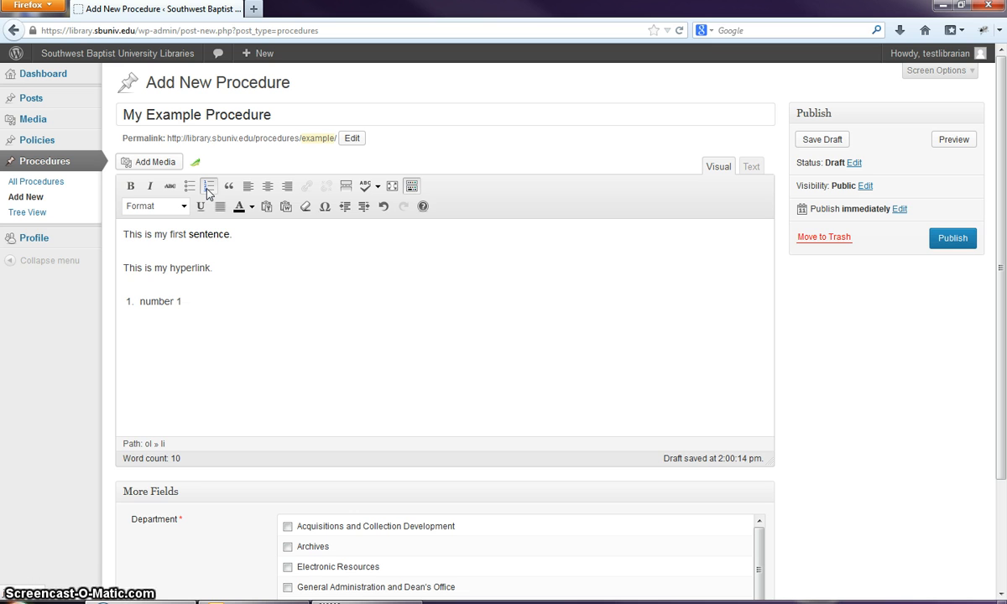
key(Return)
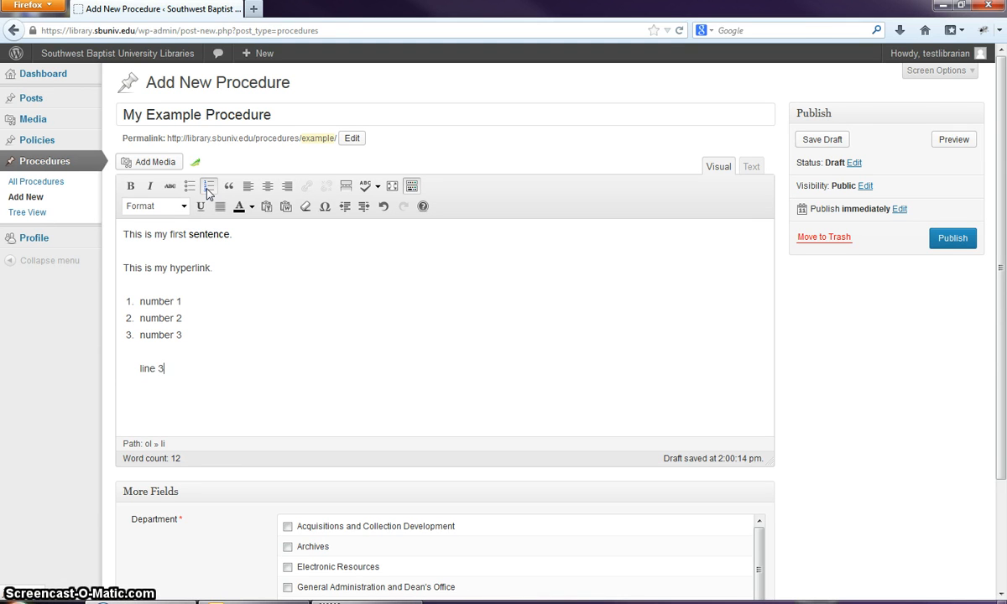
- Correct the unnumbered line under the third item to "line 2" and remove the blank line above it
key(BackSpace)
text(2)
key(Return)
key(Up)
key(Up)
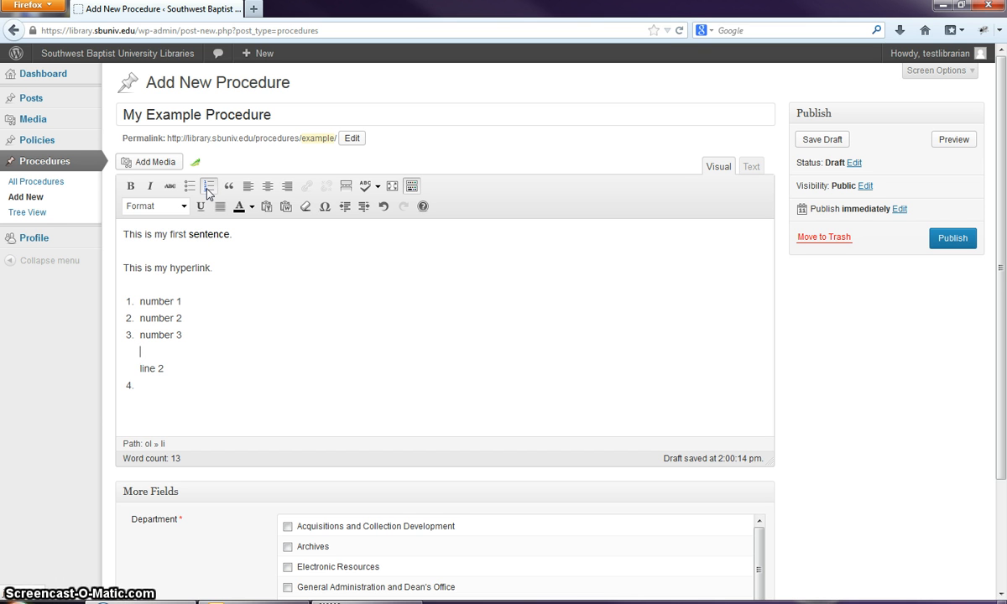
key(BackSpace)
- End the numbered list after the third item, try to indent the following line, and return the cursor to the end of "line 2"
click(208, 191)
key(Tab)
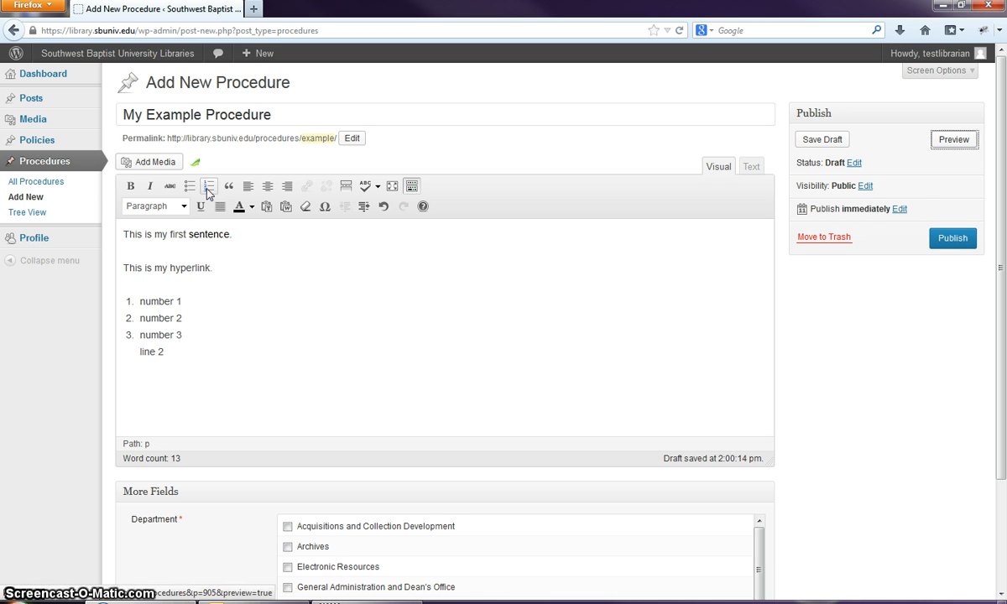
click(171, 380)
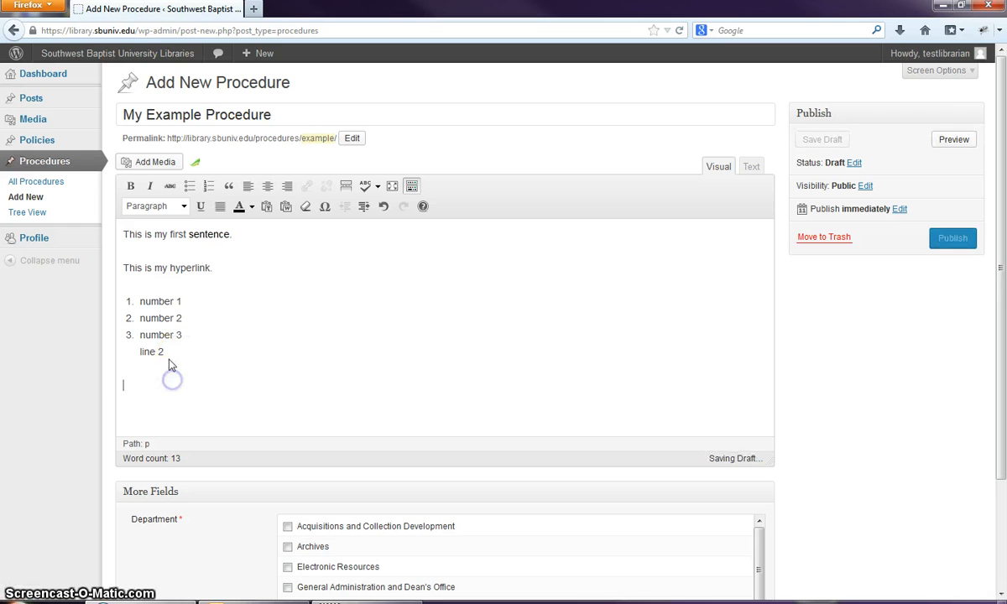
click(167, 357)
click(179, 370)
click(177, 357)
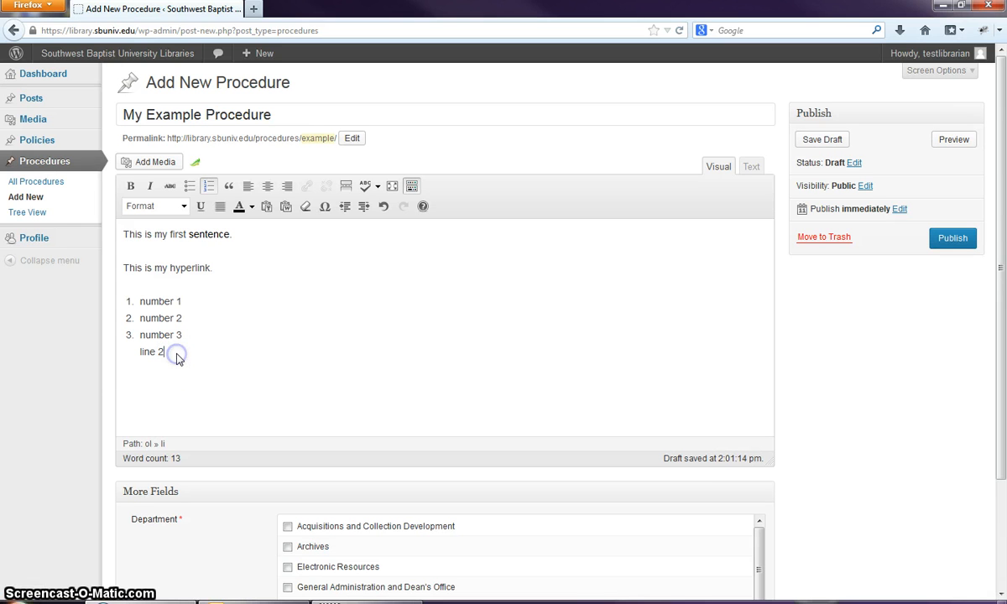
- Add a fourth numbered item and insert an empty <ul></ul> pair inside it in the HTML source
key(Return)
click(751, 172)
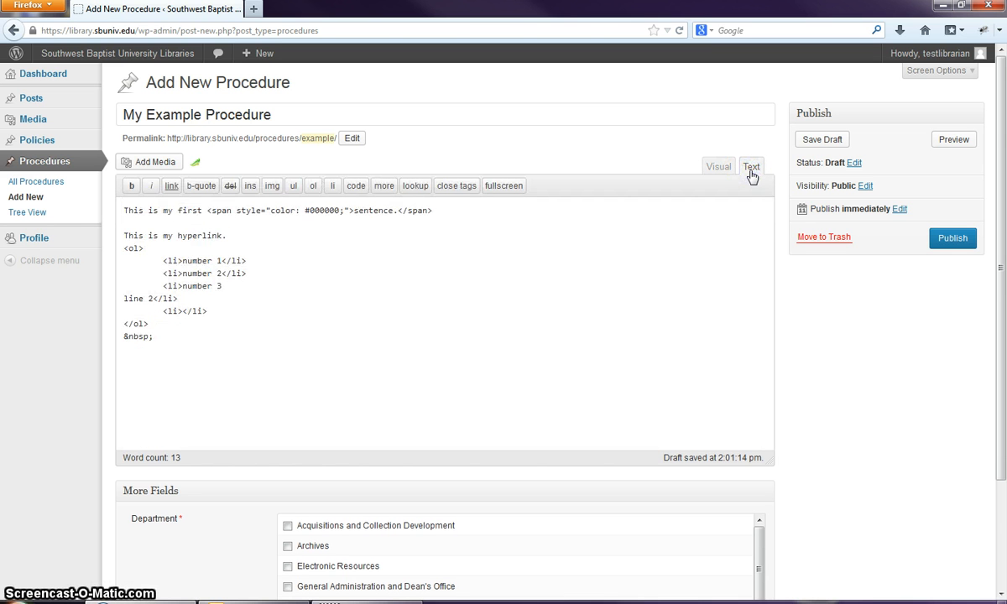
click(183, 311)
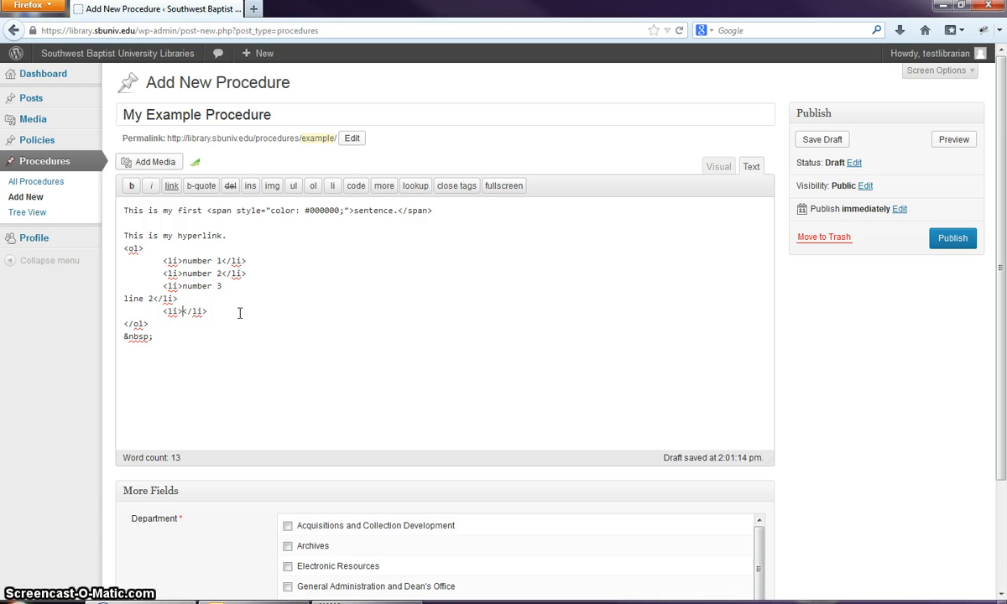
text(<ul></ul)
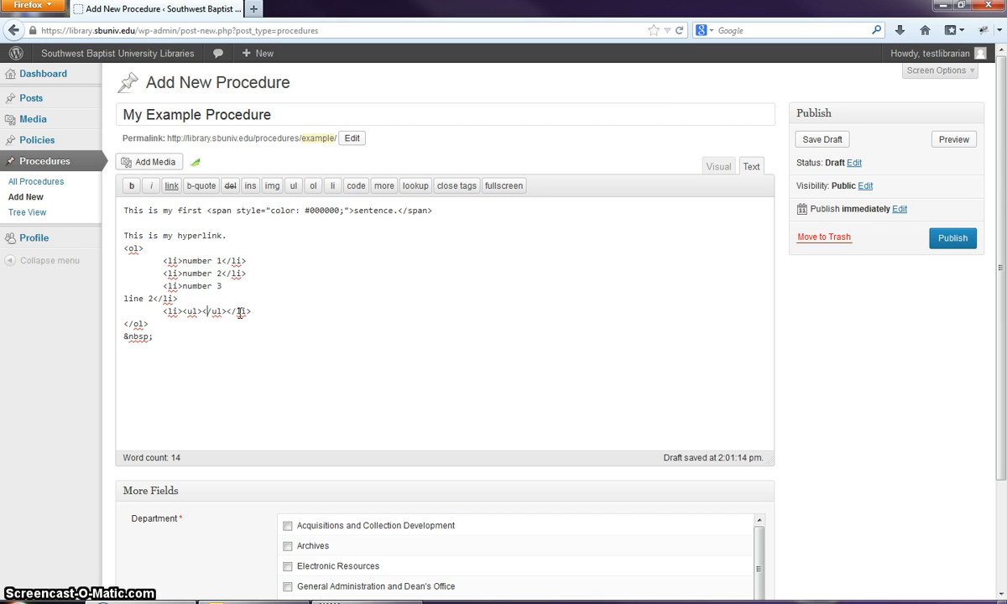
- Insert <li>this is my sublist</li> on its own line between the ul tags and return to the visual view
key(Return)
key(Return)
key(Return)
key(Up)
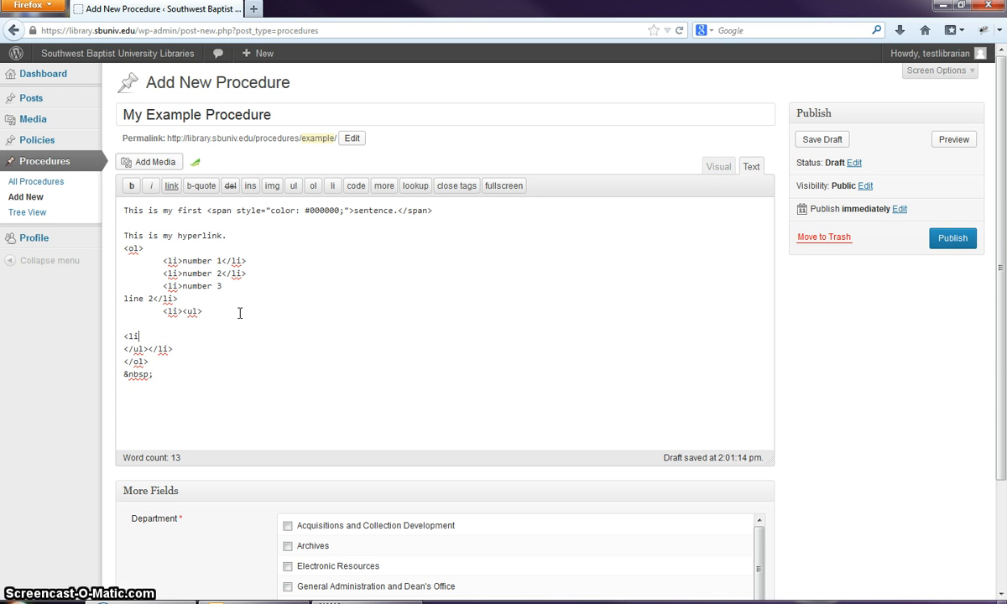
text(<li>this is my sublist</li>)
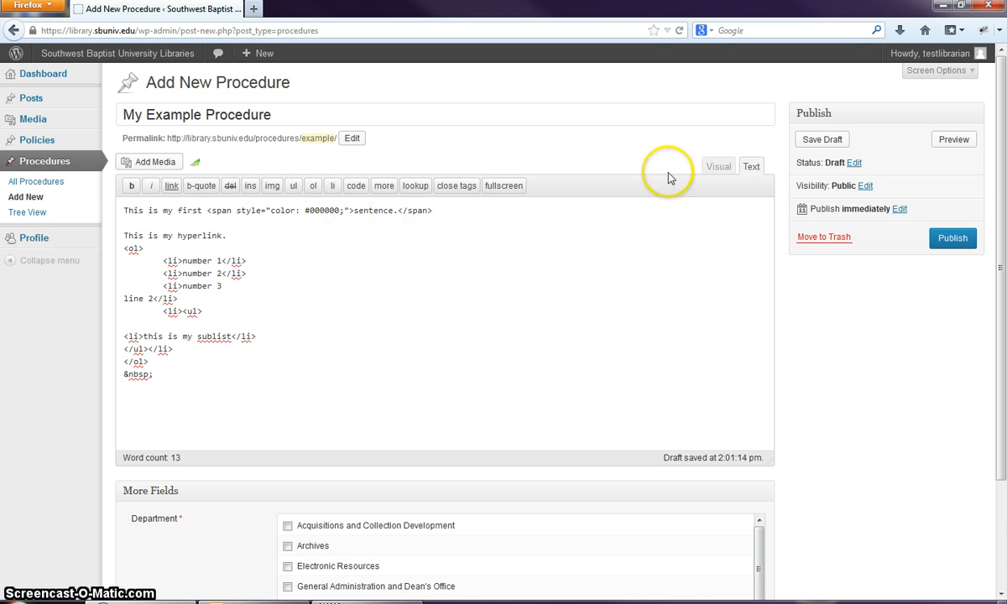
click(718, 167)
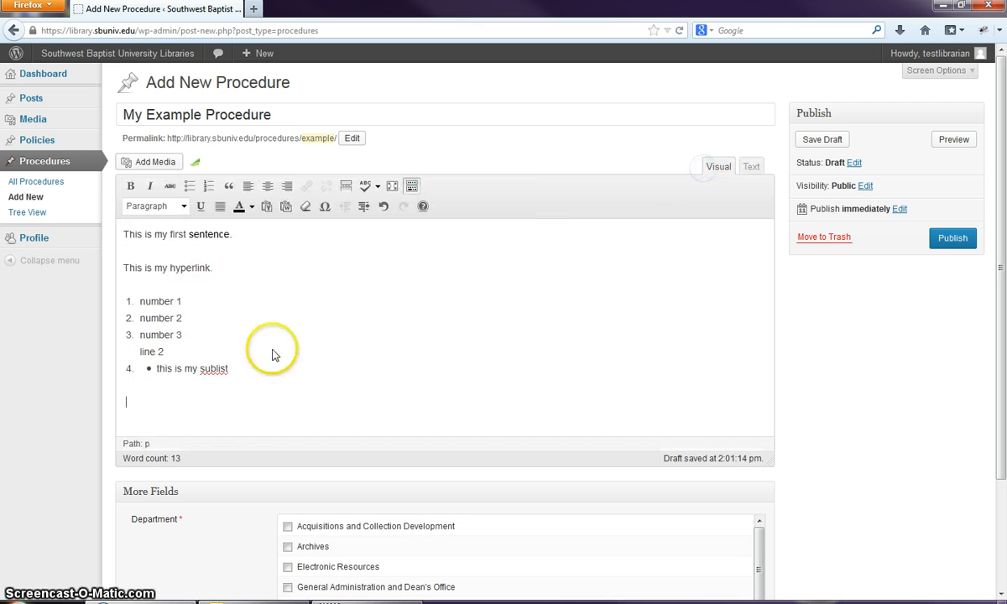
- Insert an empty bullet above "this is my sublist" and place the cursor at the end of that sublist item
click(139, 372)
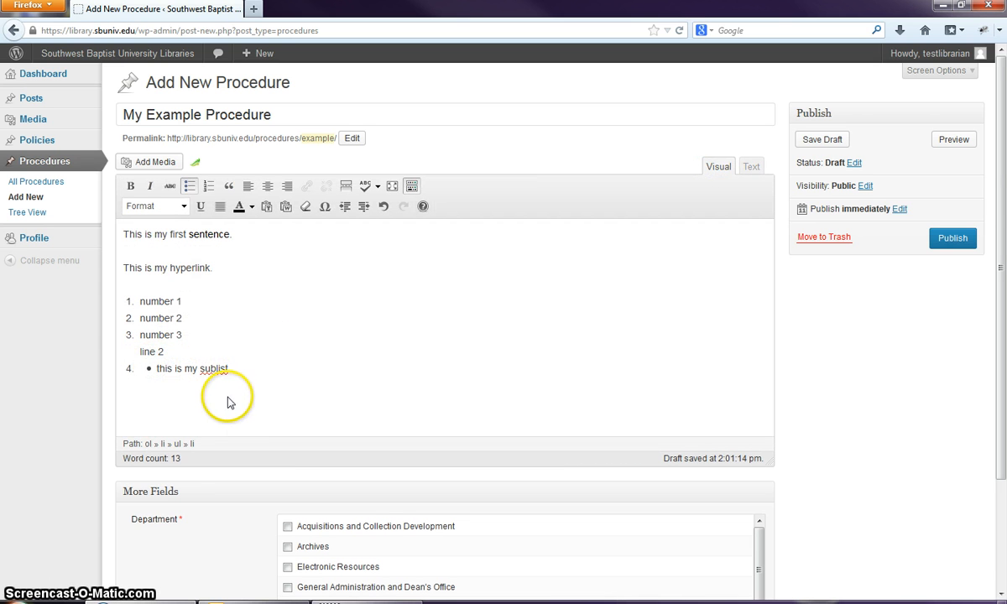
key(Return)
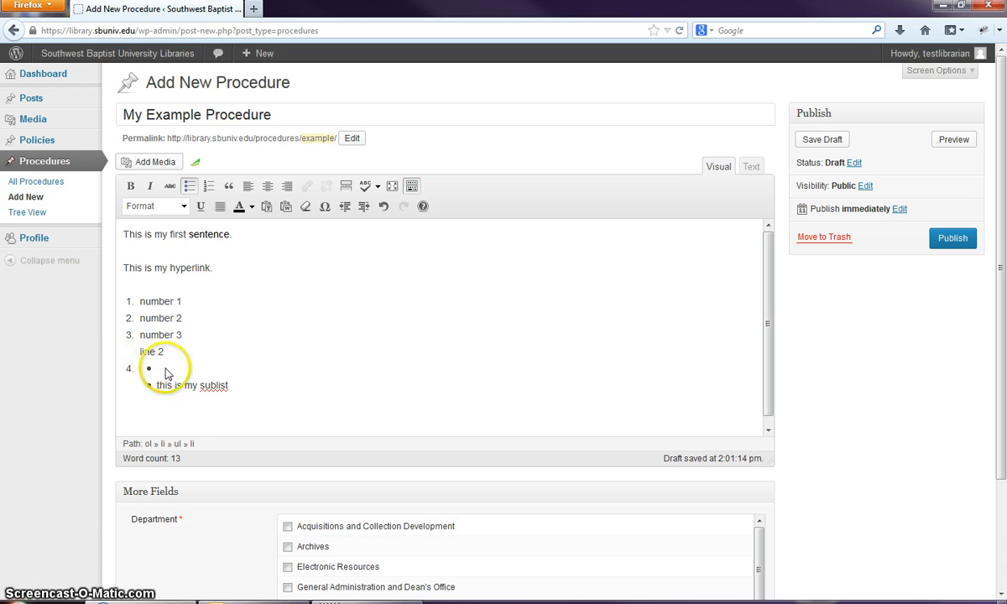
scroll(179, 337, down, 1)
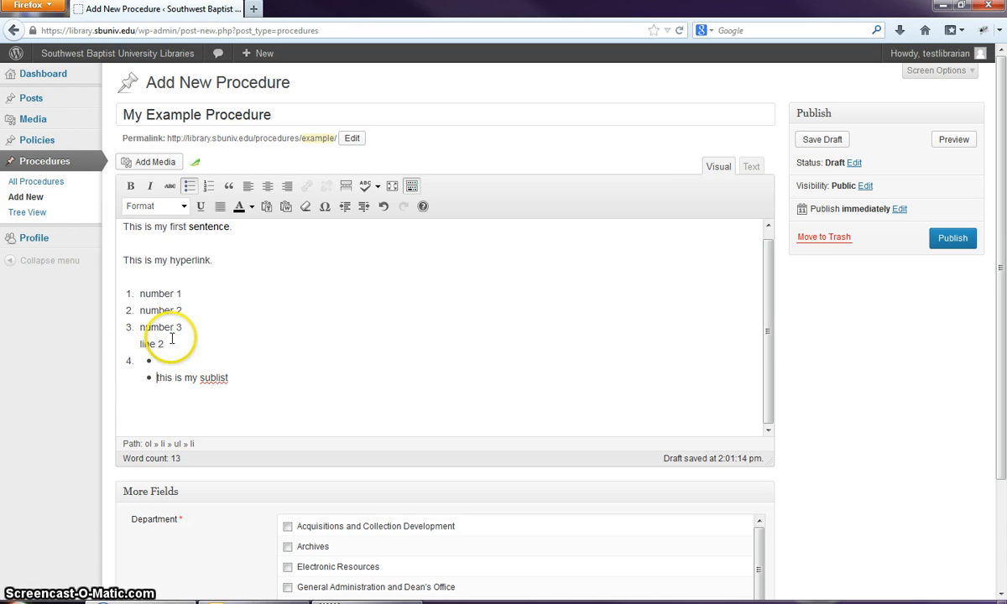
click(237, 378)
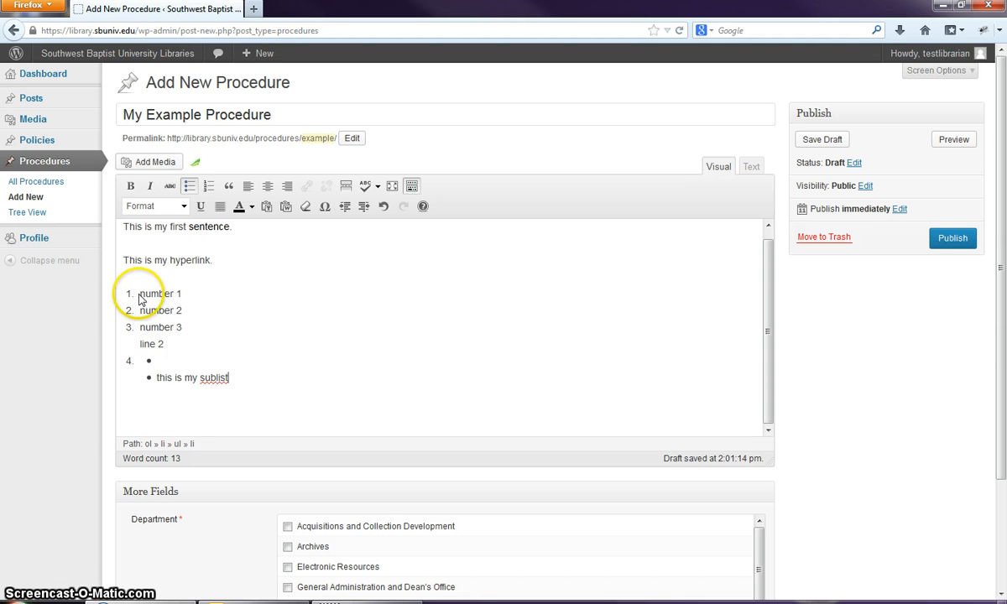
- Delete the whole numbered list with its sublist and place the cursor on the empty line below the hyperlink sentence
drag(140, 293, 275, 405)
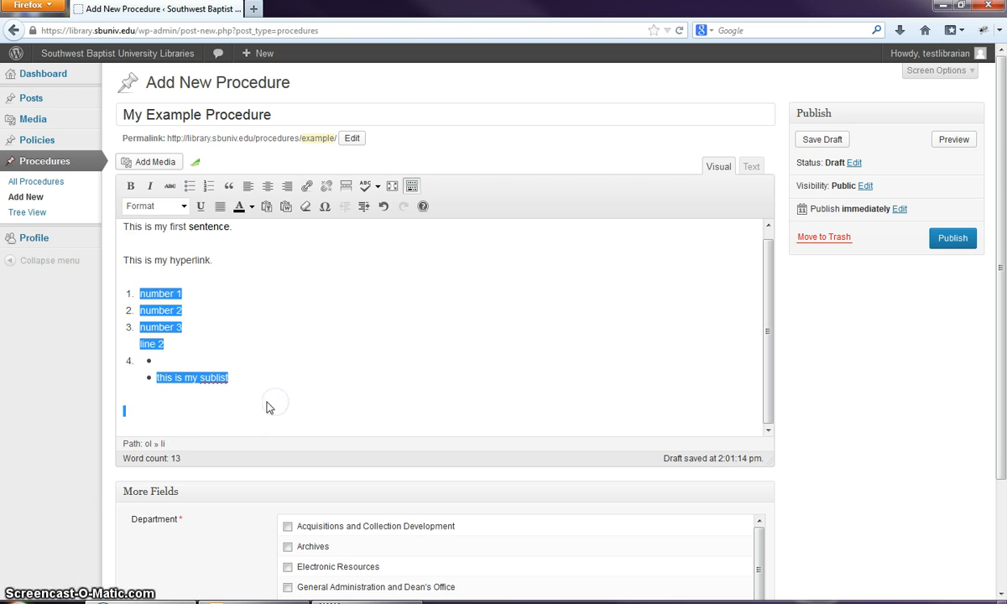
key(BackSpace)
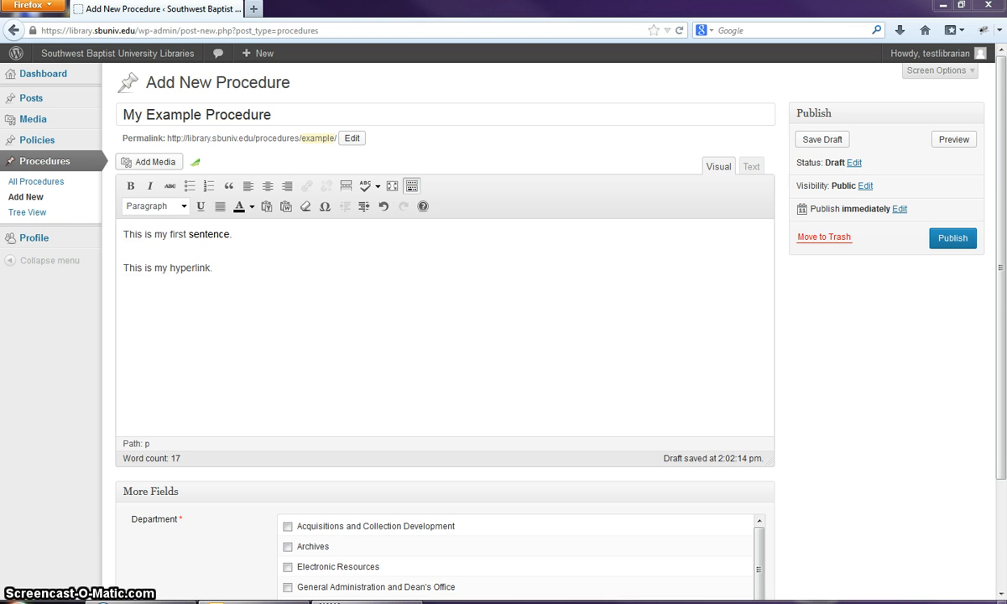
click(211, 315)
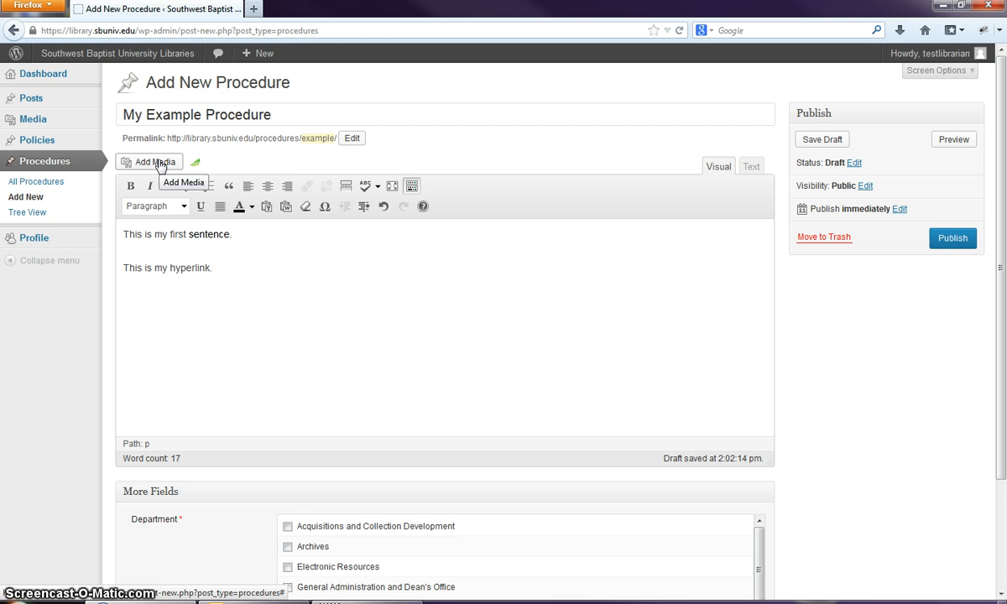
click(149, 165)
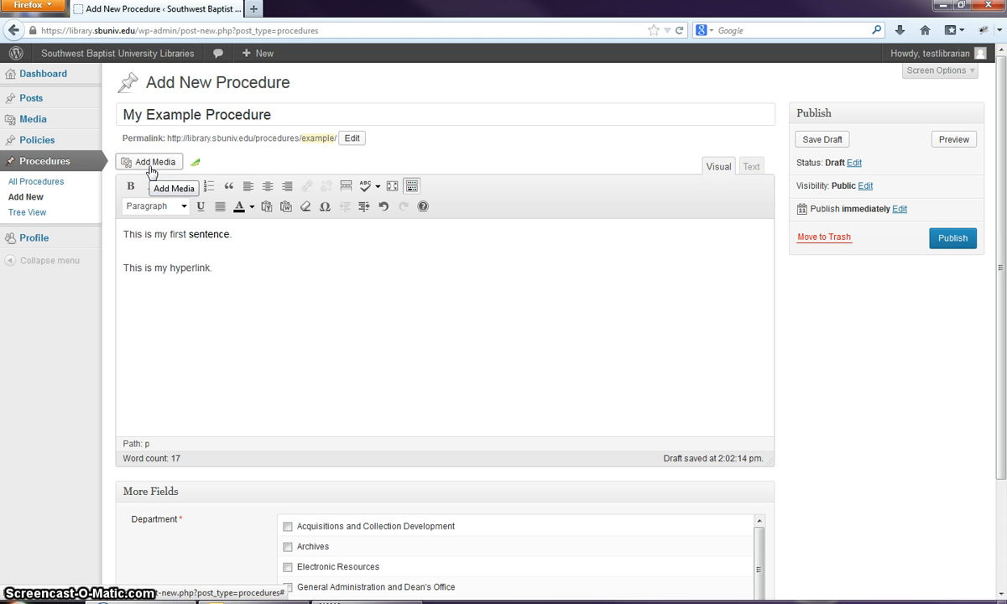
click(151, 166)
drag(151, 168, 206, 321)
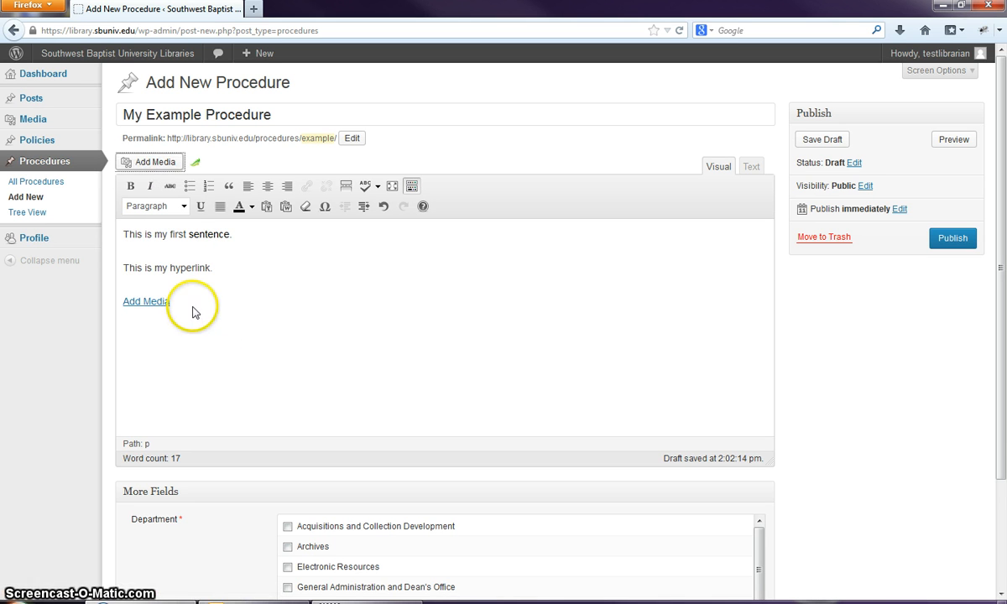
key(ctrl+z)
click(133, 304)
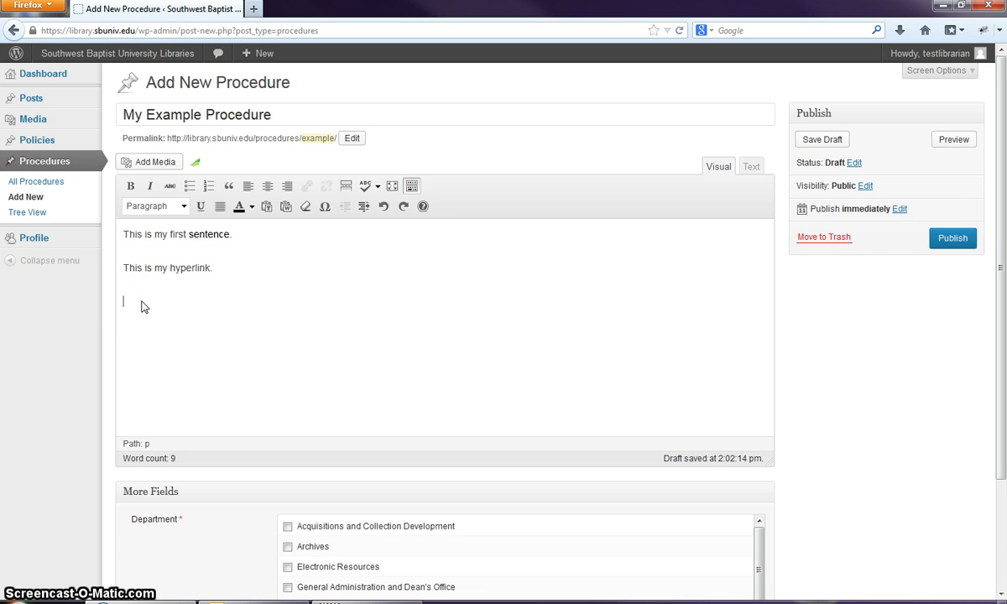
- Select the portrait photo of the man in the pink shirt from the media library and set it to link to a Custom URL
click(151, 162)
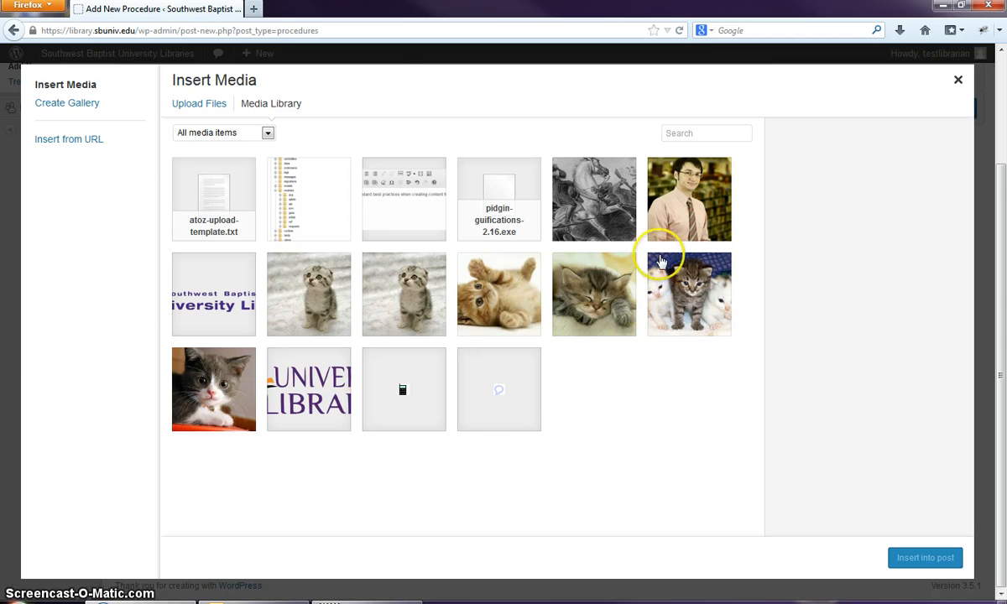
click(682, 212)
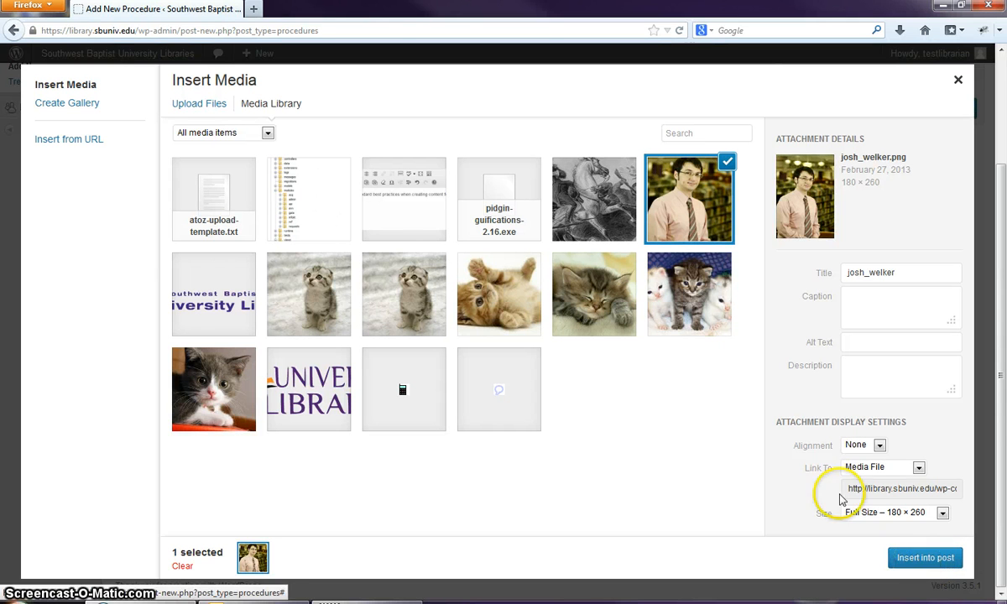
click(880, 446)
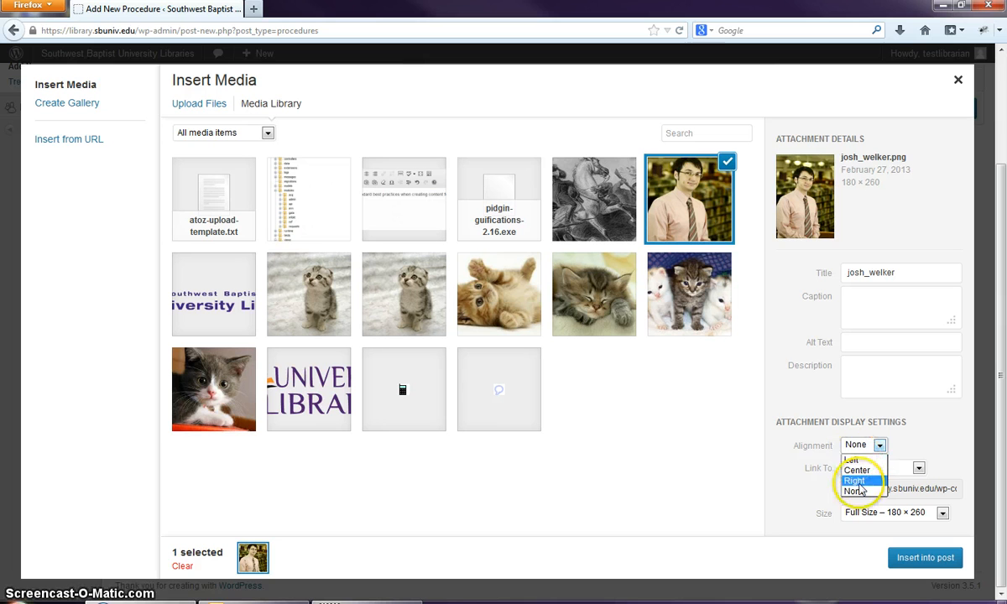
click(906, 440)
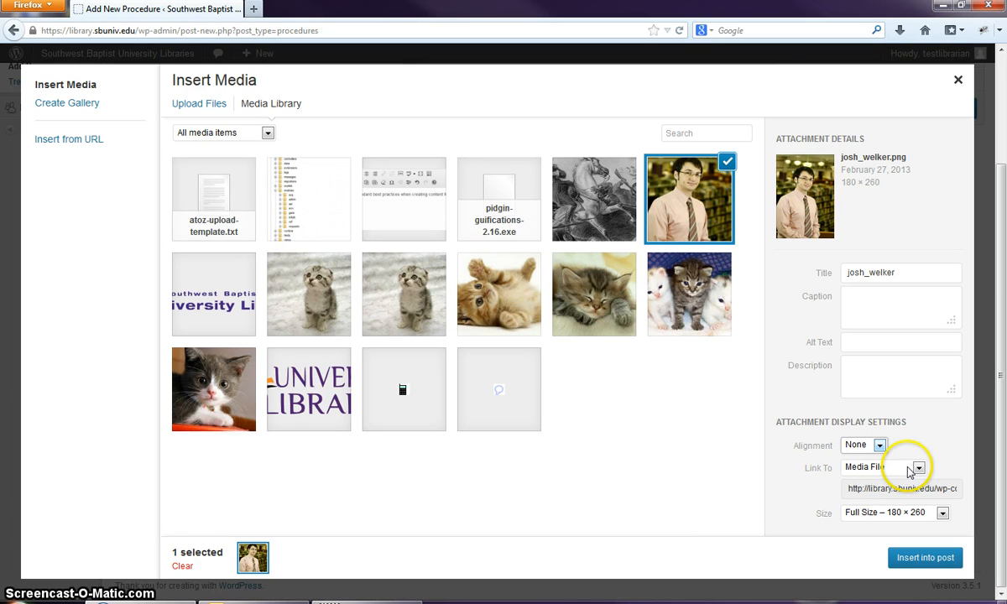
click(910, 470)
click(910, 470)
click(910, 468)
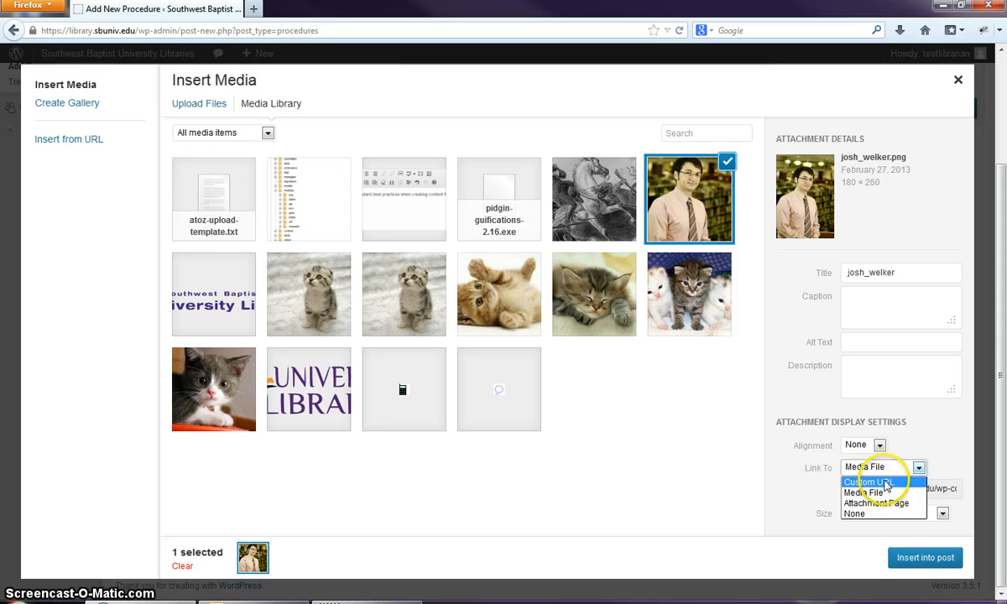
click(881, 482)
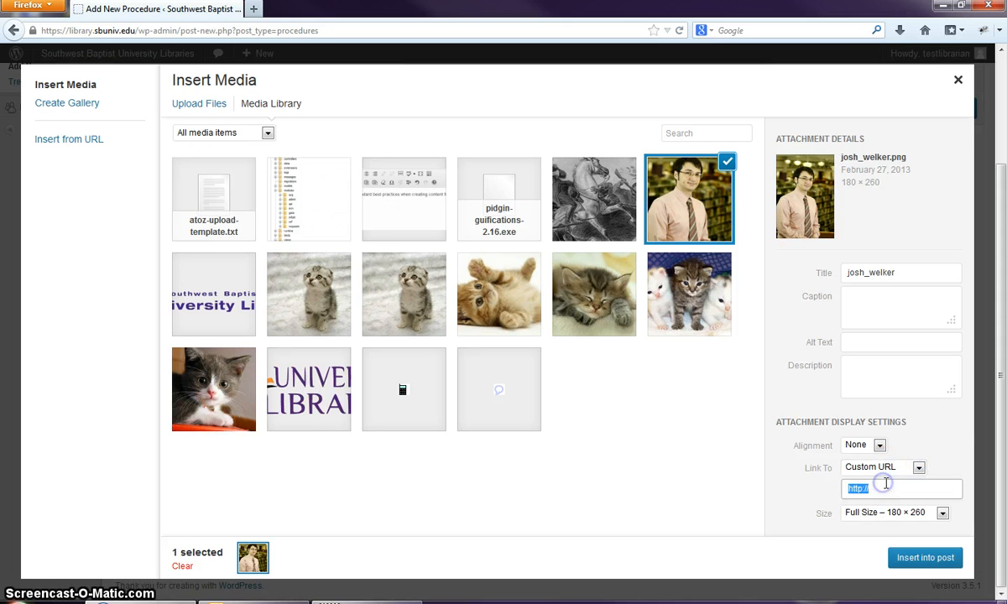
- Set the portrait photo to link to its Media File and insert it at full size, 180 × 260, with no alignment
click(899, 513)
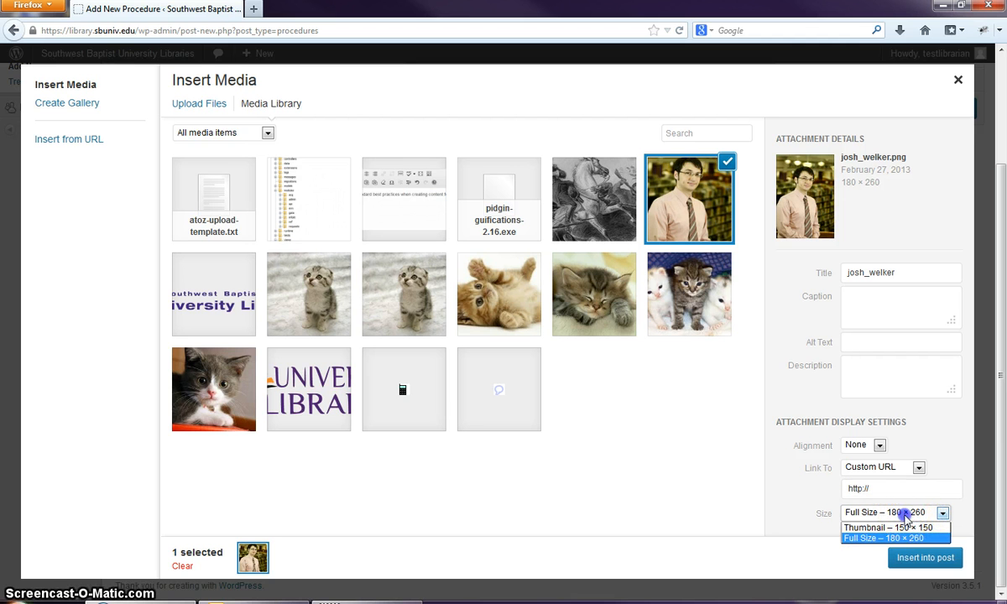
click(871, 513)
click(879, 445)
click(878, 445)
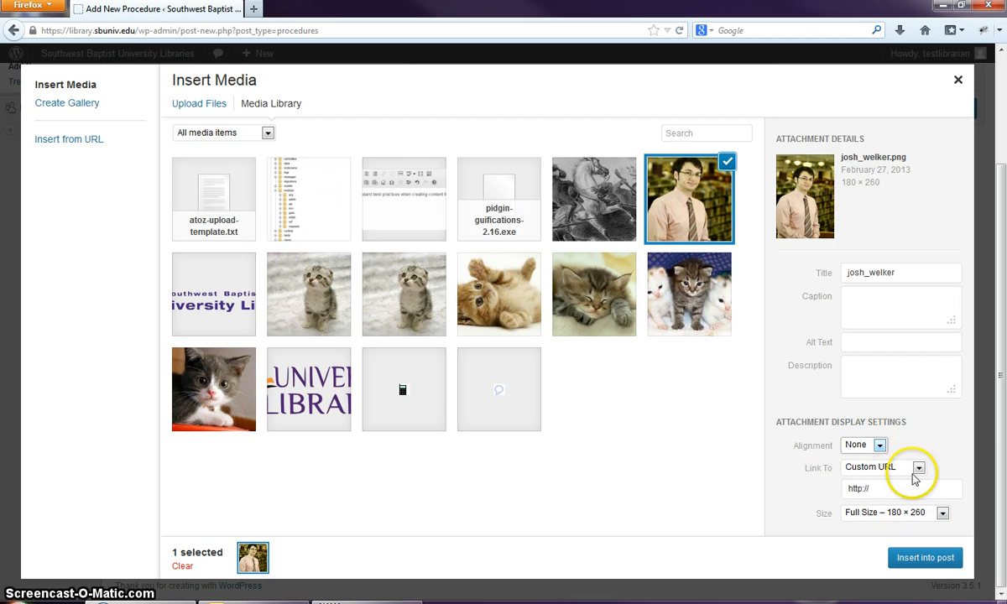
click(919, 467)
click(894, 492)
click(923, 559)
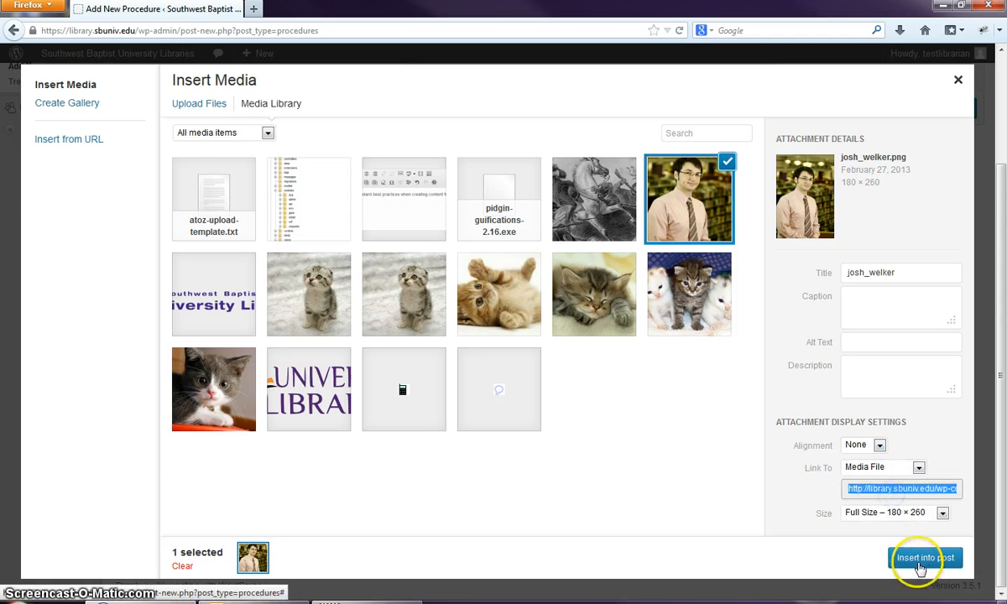
- Delete the inserted portrait photo from the procedure body
click(390, 336)
scroll(332, 353, down, 1)
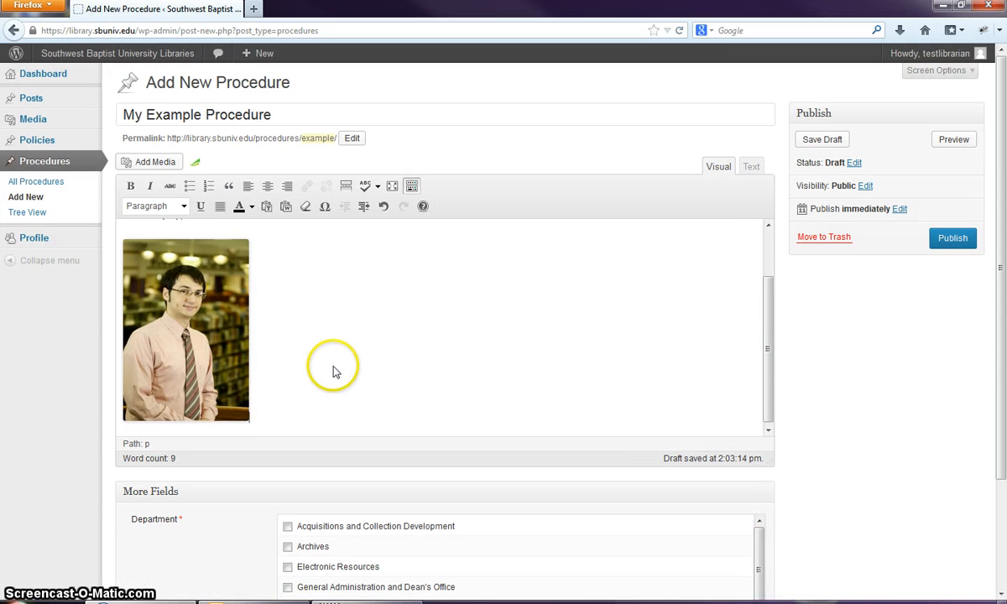
scroll(305, 393, up, 1)
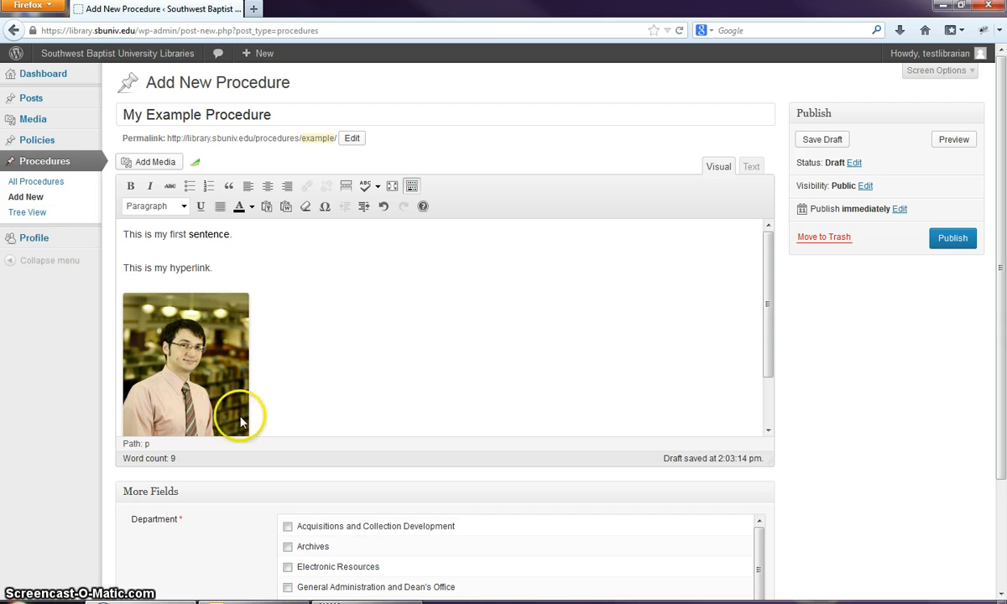
scroll(226, 391, down, 1)
click(215, 376)
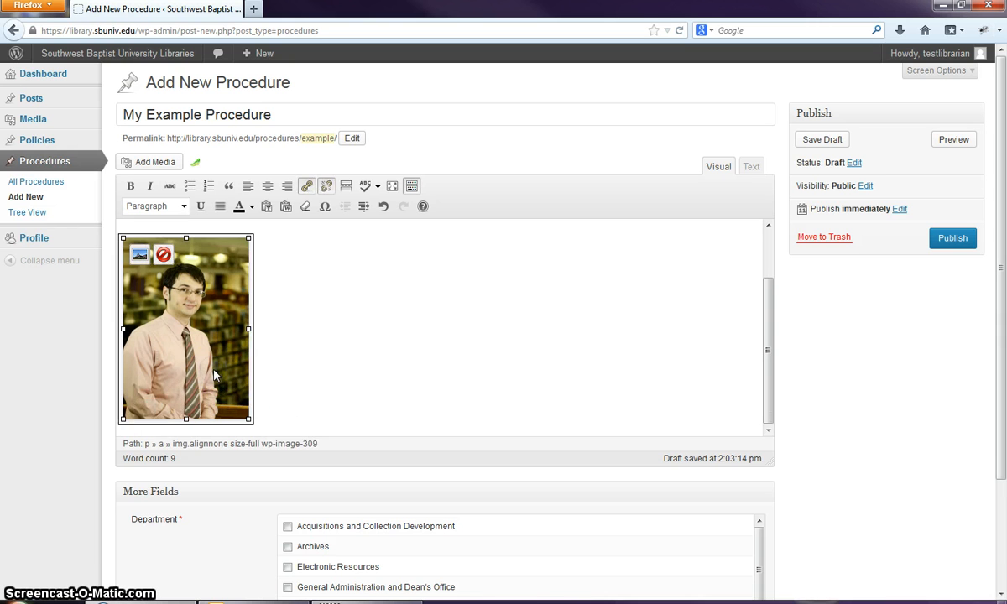
key(Delete)
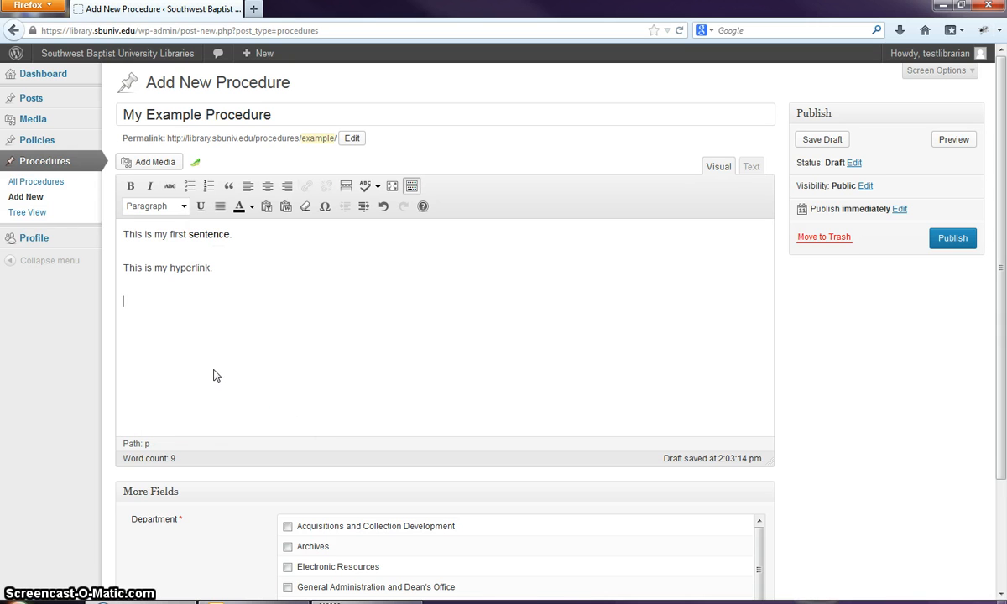
- Upload smiley.png to the media library by dropping it from the desktop into the upload area
click(151, 168)
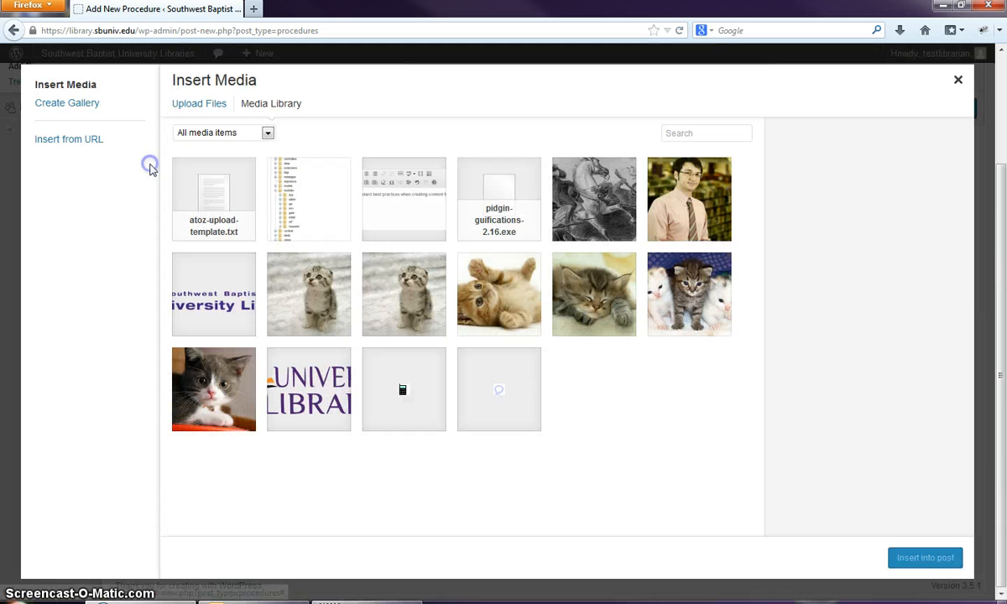
click(190, 108)
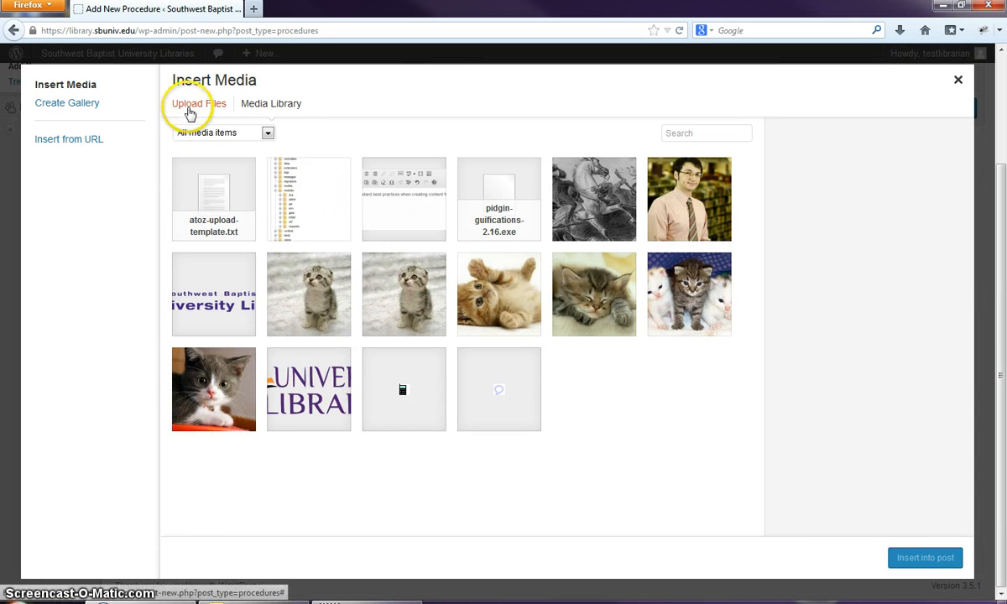
double_click(429, 10)
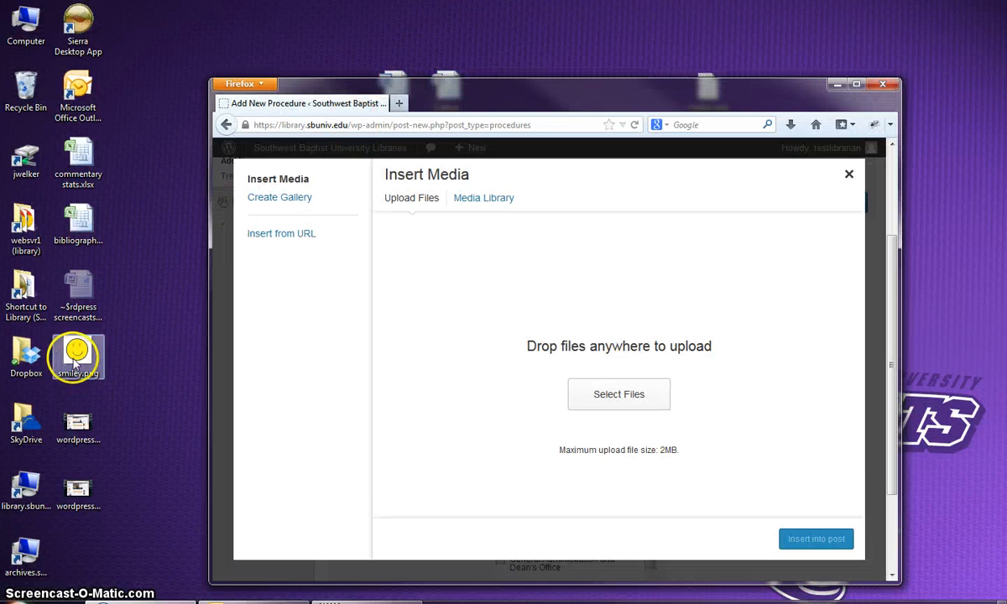
drag(73, 360, 550, 384)
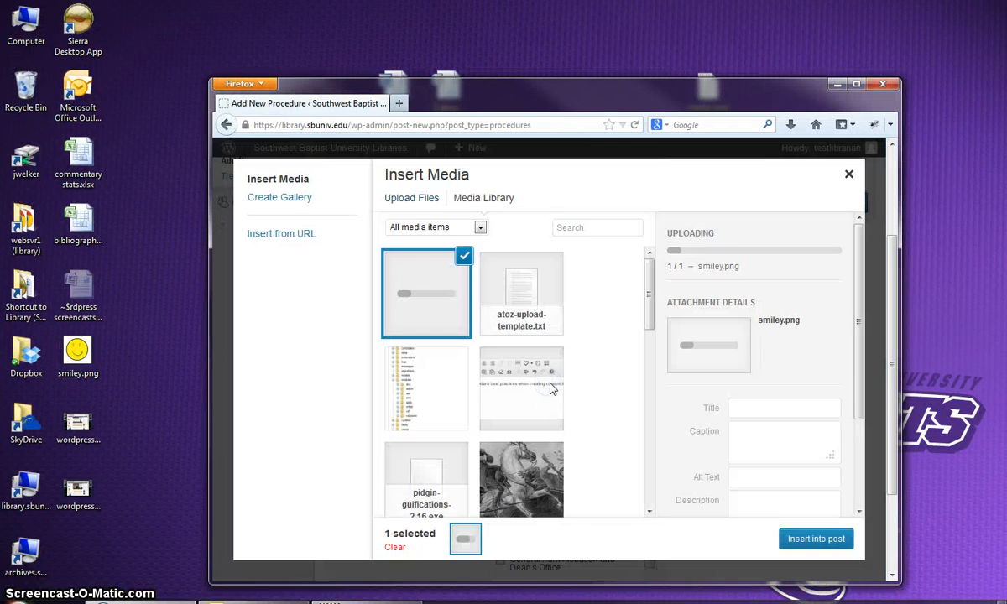
double_click(600, 95)
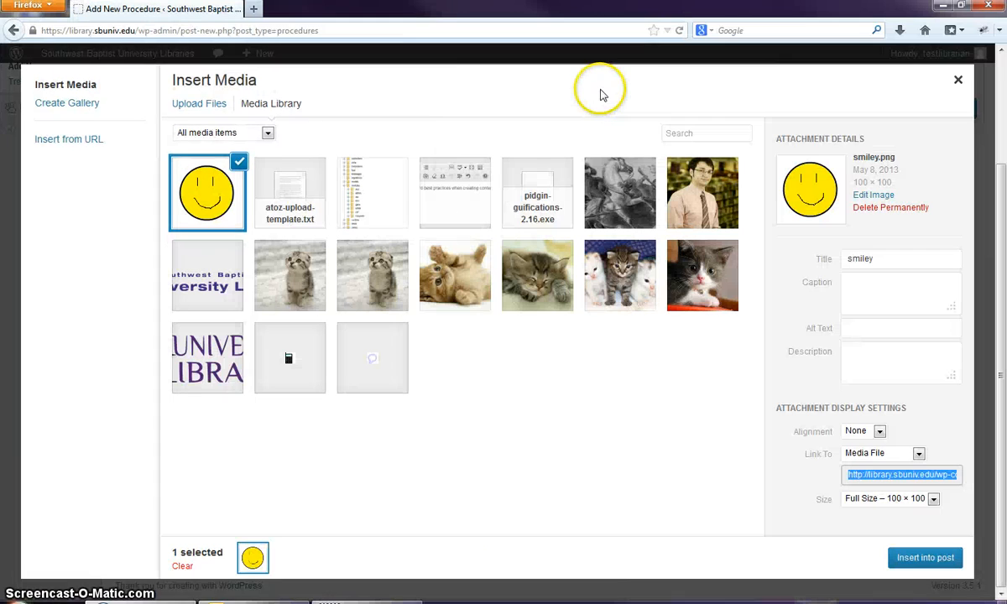
- Upload a second copy of smiley.png by selecting it in the Desktop folder with the file chooser
click(209, 111)
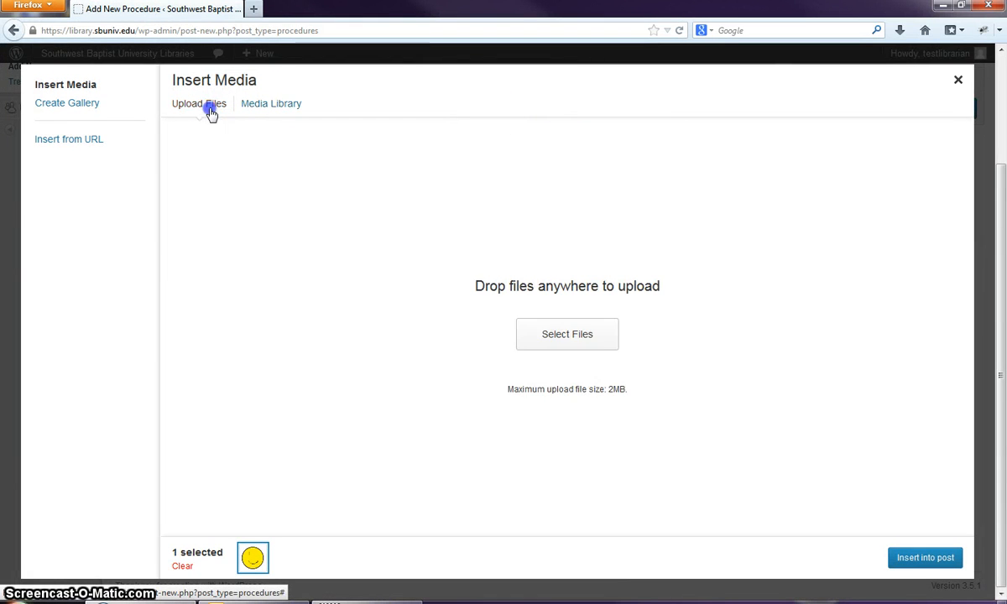
click(588, 339)
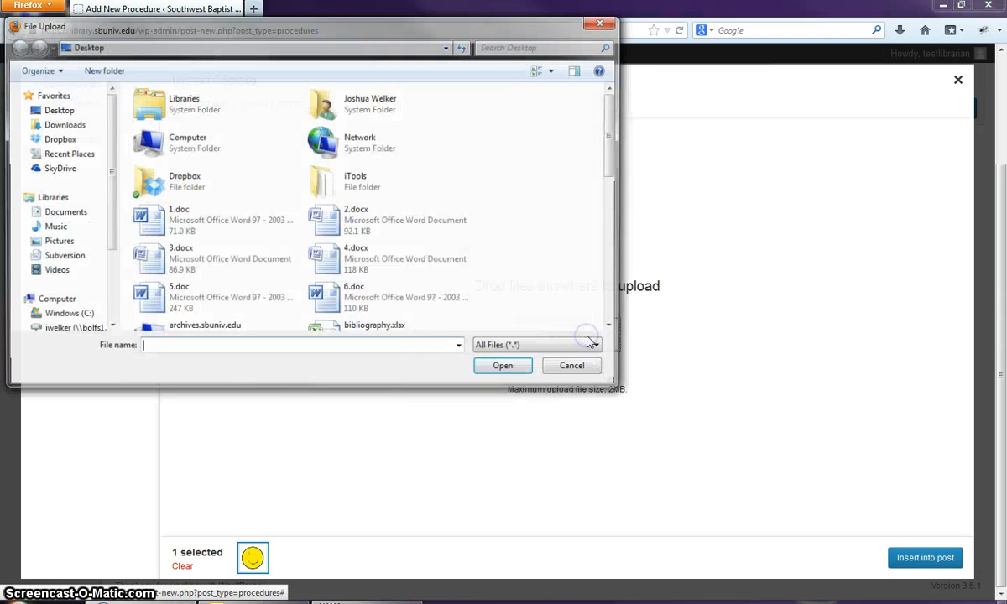
click(334, 227)
scroll(356, 256, down, 3)
scroll(353, 261, down, 5)
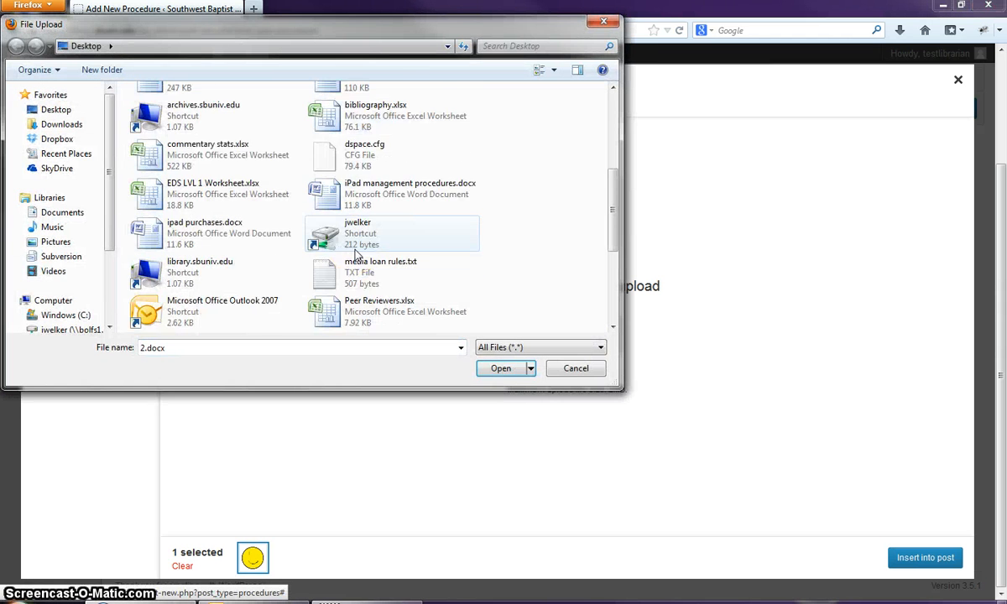
click(188, 241)
double_click(188, 241)
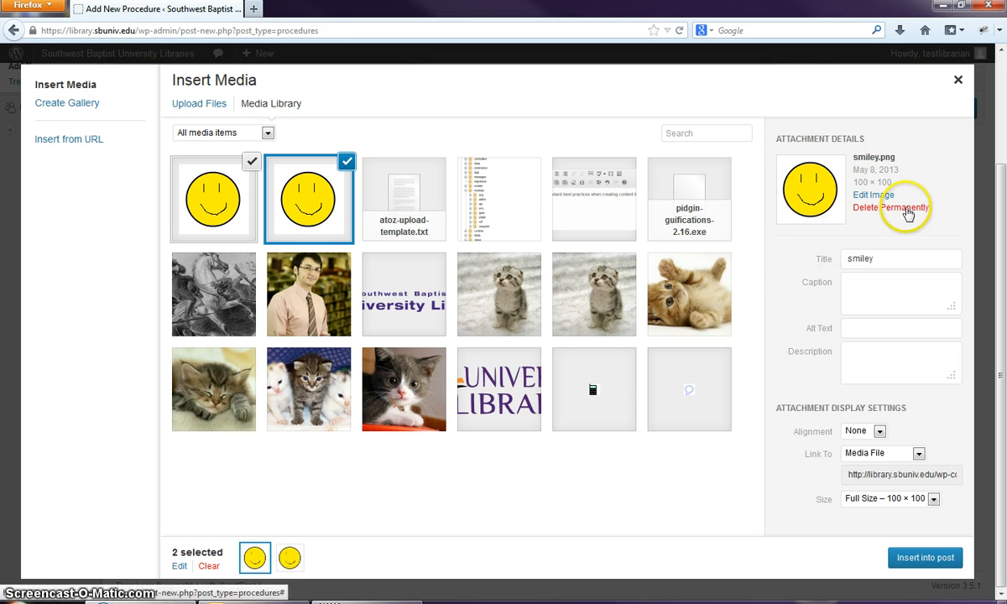
- Permanently delete the duplicate smiley.png from the media library and insert the remaining smiley image into the procedure
click(877, 208)
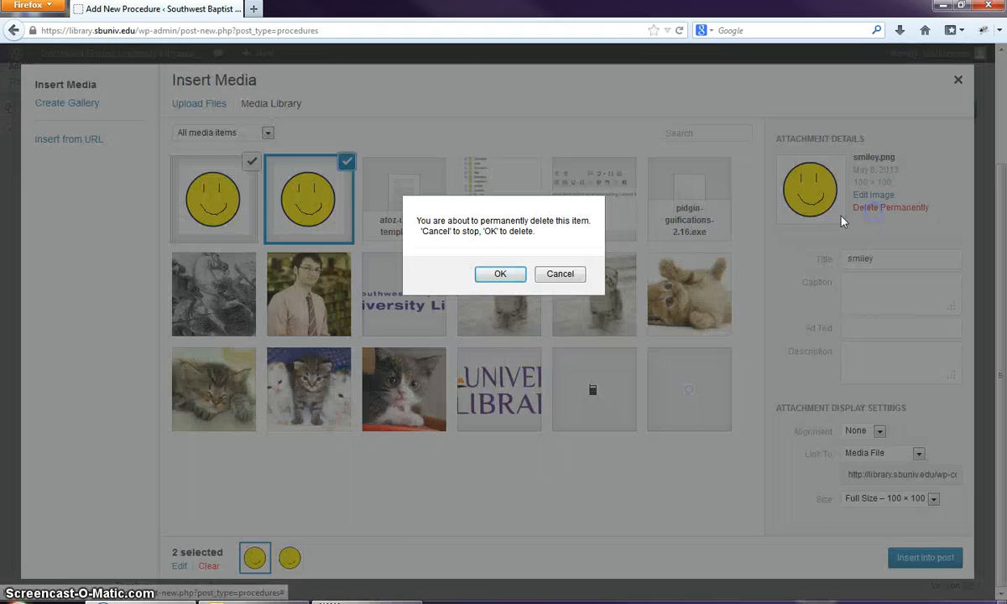
click(494, 275)
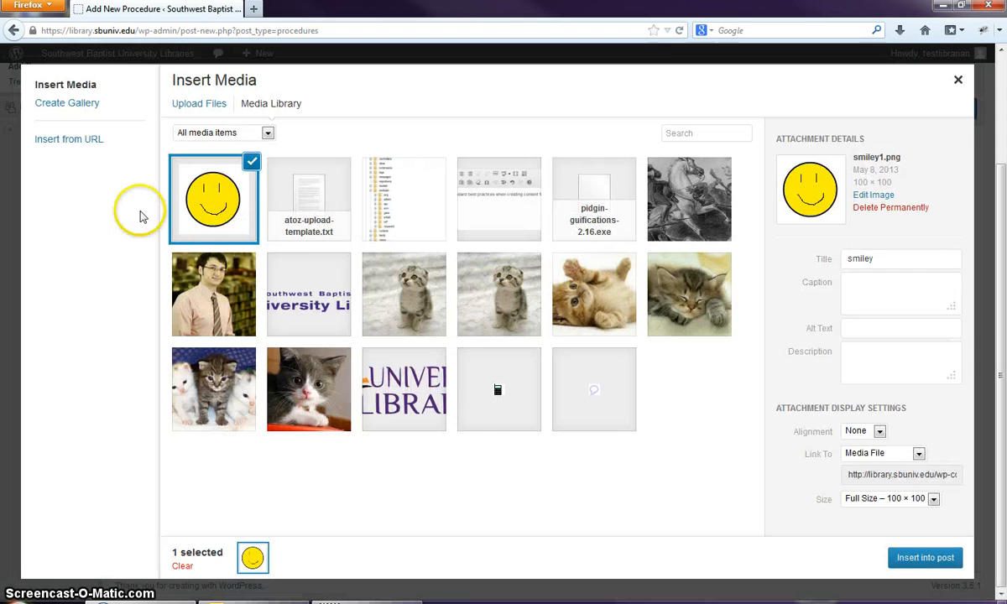
click(919, 559)
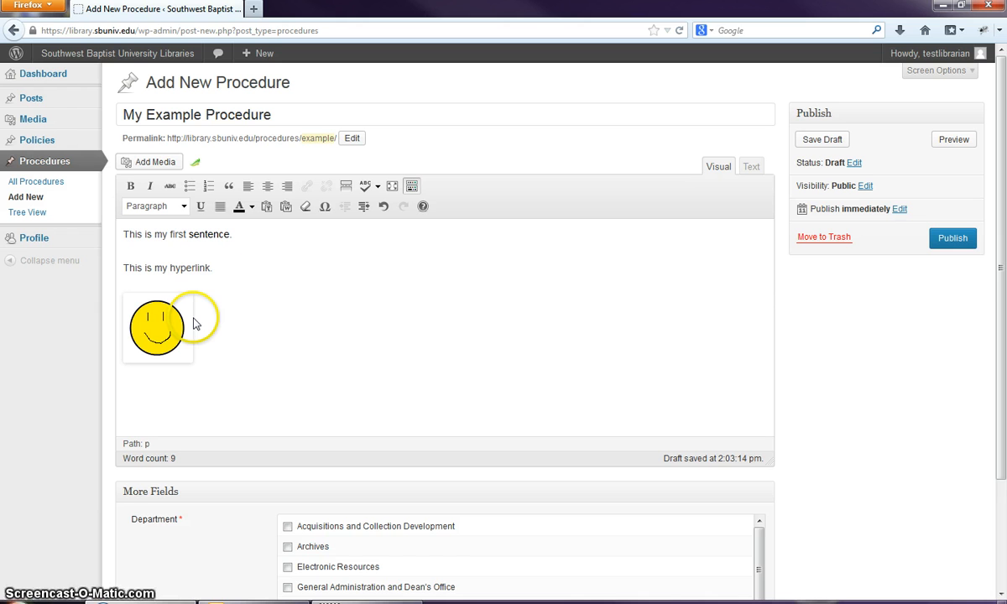
- Open the site's Media Library in a new browser tab and look through the list of uploaded files
mouse_move(49, 129)
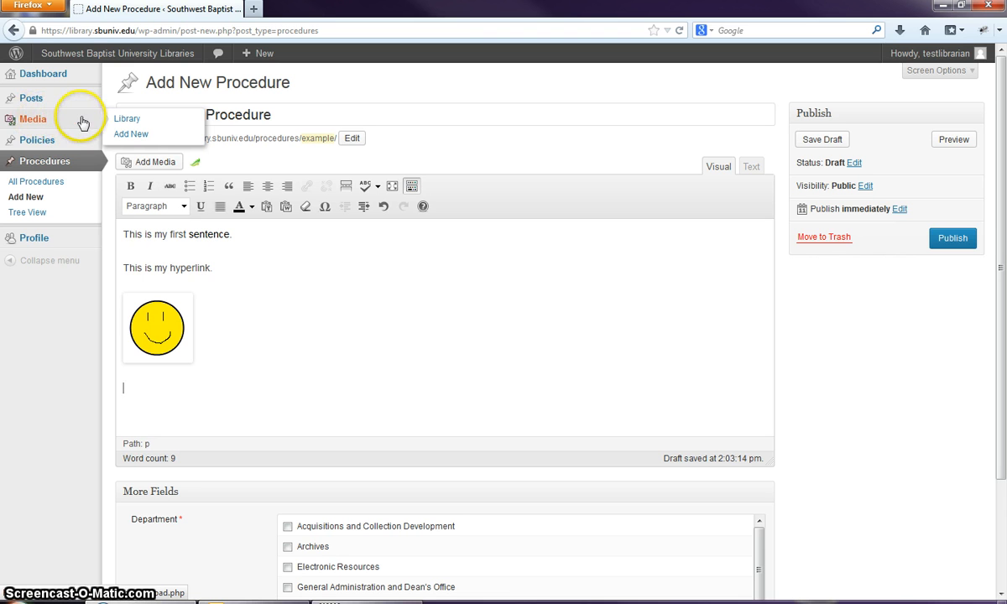
right_click(132, 122)
click(180, 130)
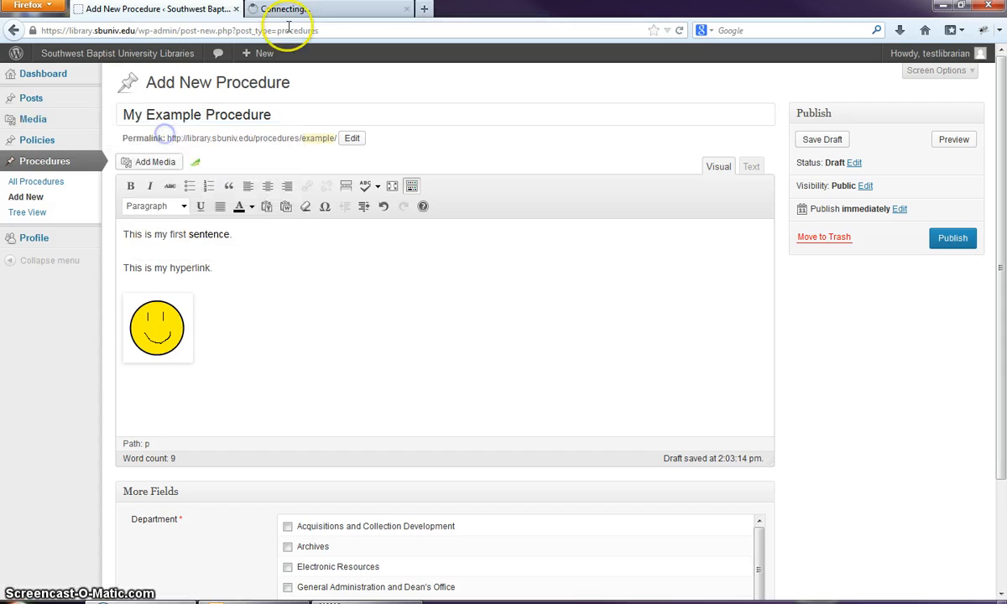
click(304, 8)
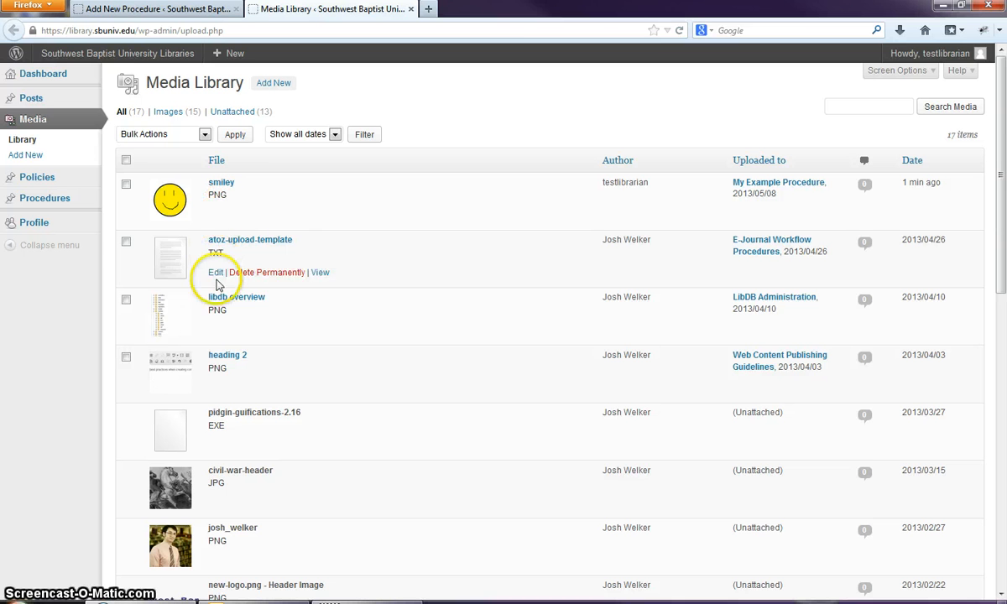
scroll(252, 359, down, 1)
scroll(249, 360, down, 2)
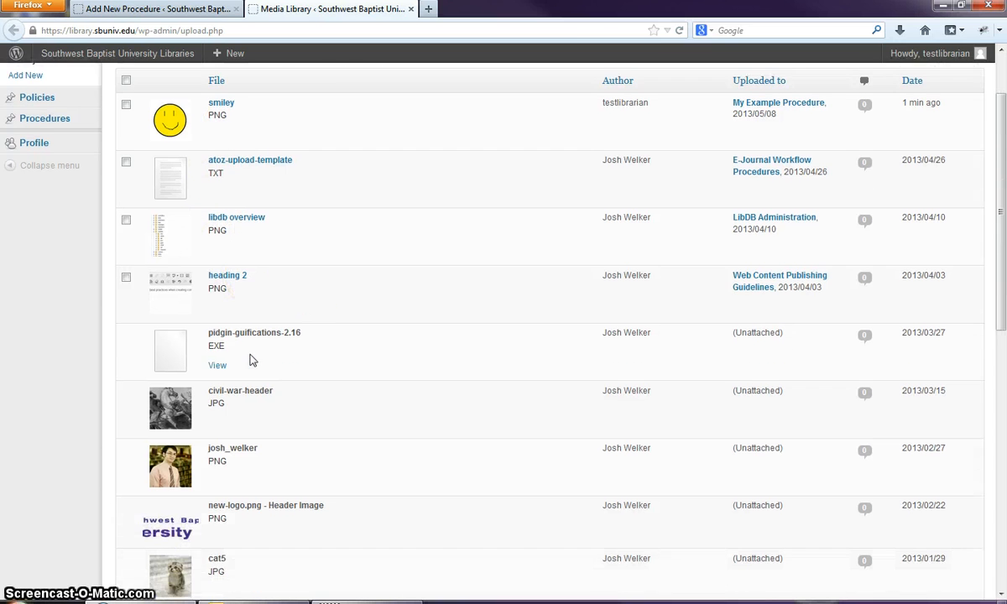
- Close the Media Library tab and return to the procedure draft
scroll(249, 359, up, 2)
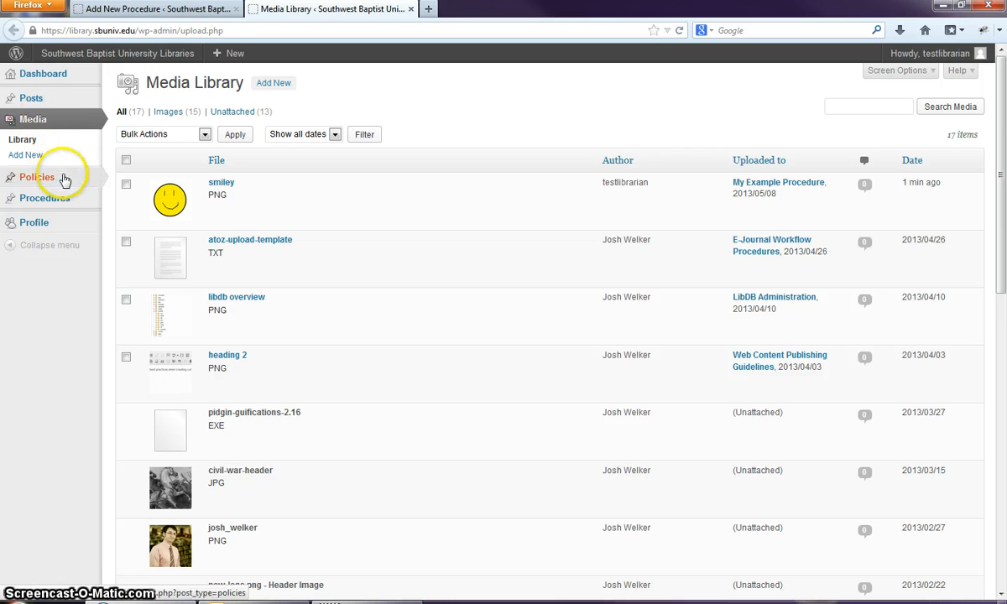
click(410, 10)
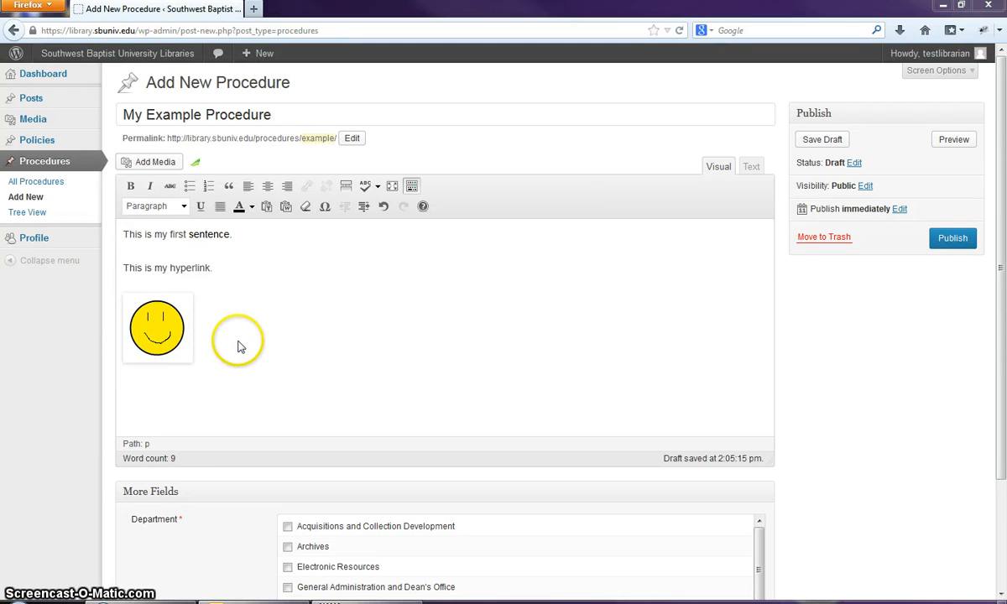
- Below the smiley image, add the lines "Section 1" and "Section 2", each followed by the paragraph "This is some stuff"
click(221, 382)
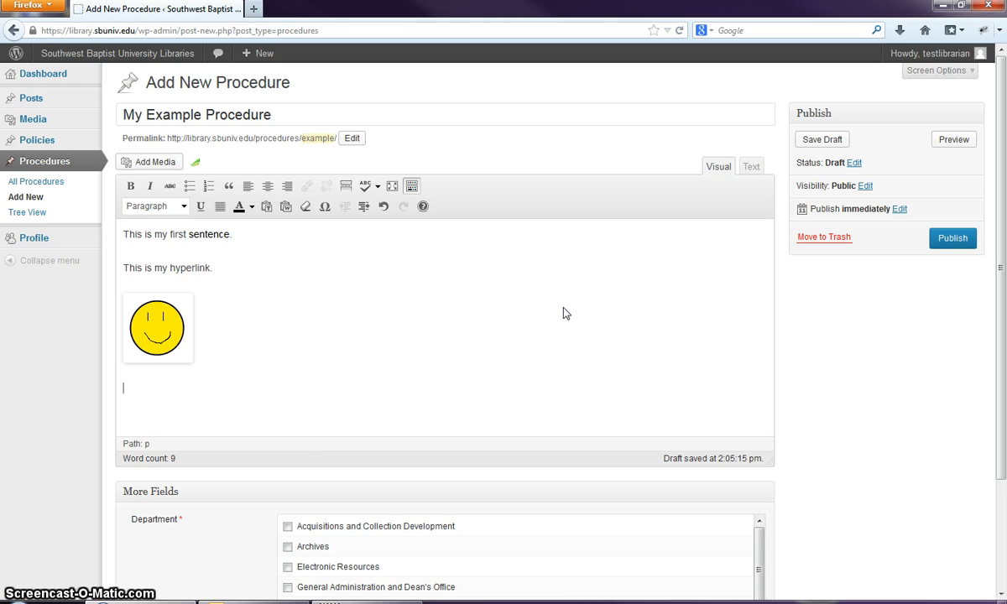
key(BackSpace)
key(shift+Up)
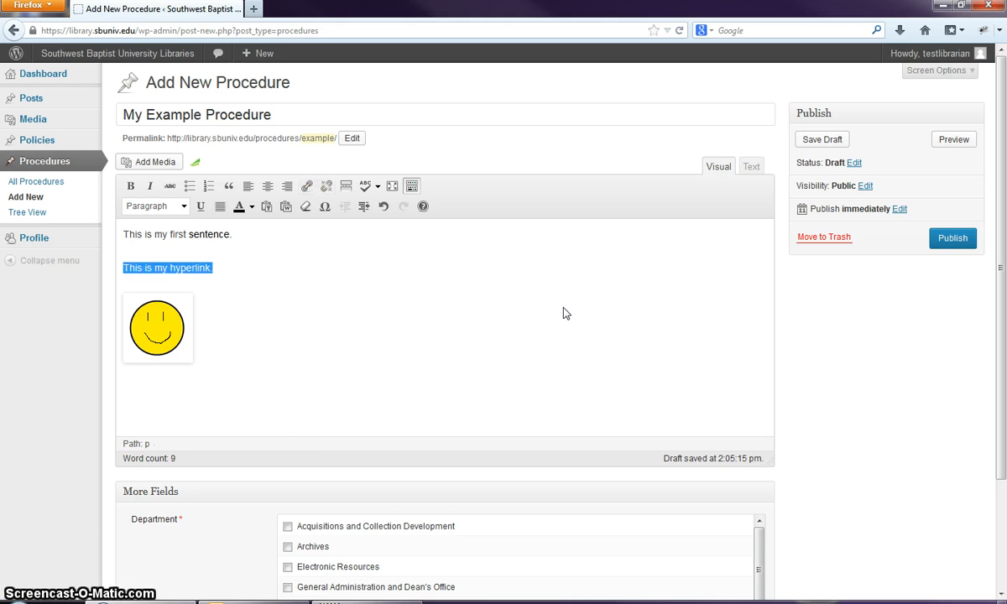
key(Down)
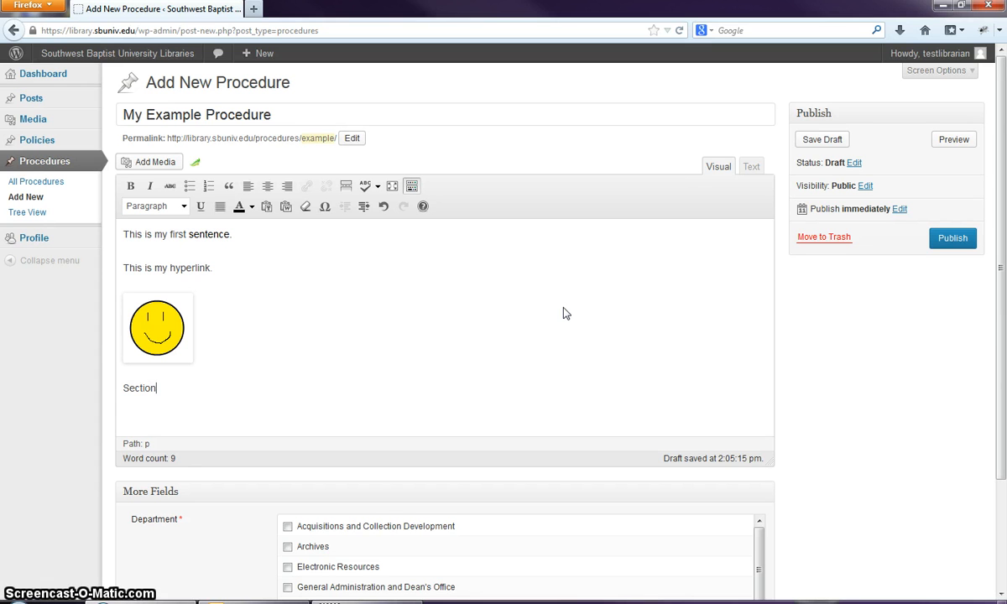
key(Return)
text(This )
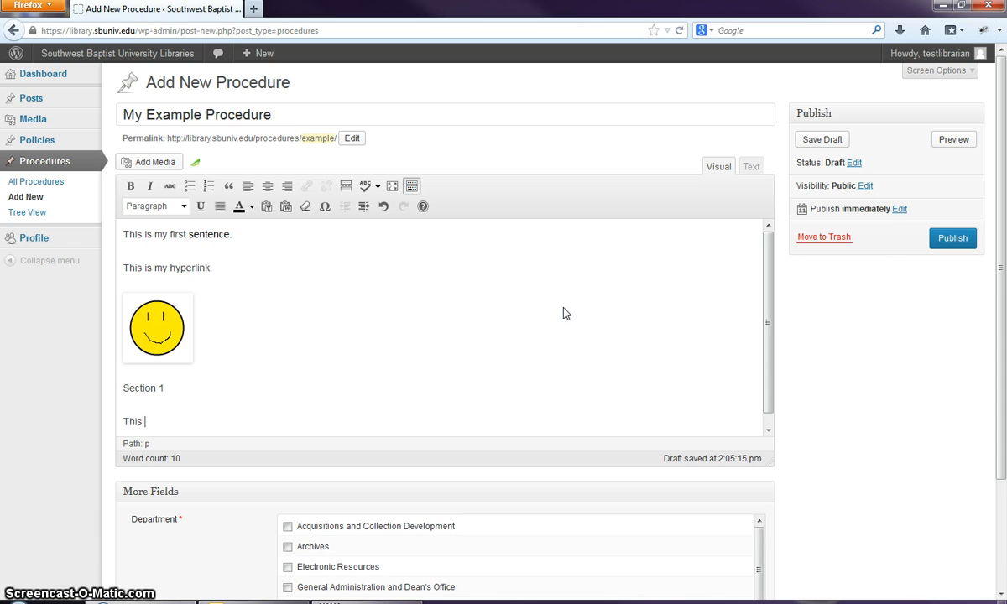
text(is some stuff)
key(Return)
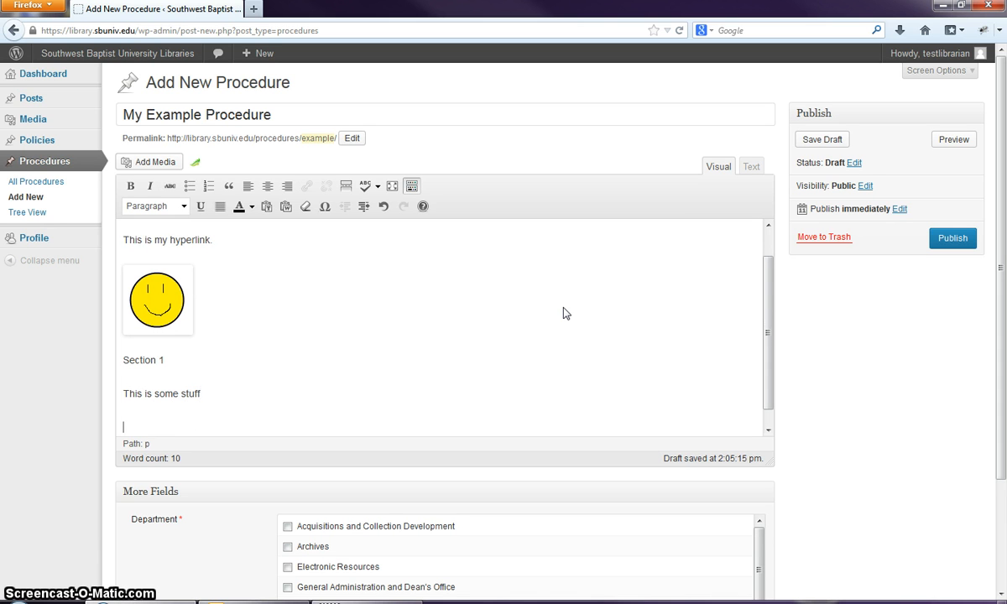
key(Return)
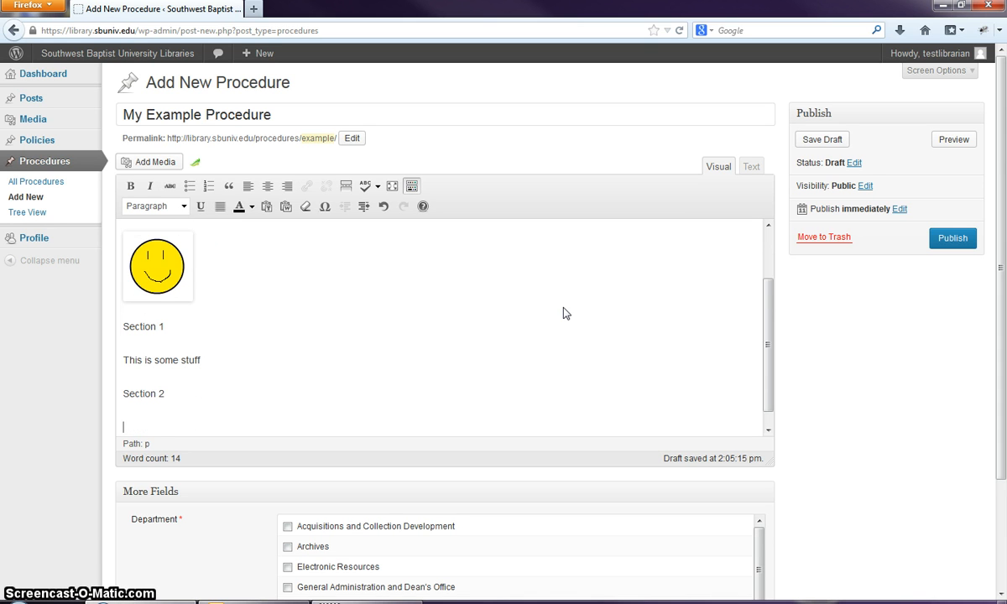
text(This is some stuff)
scroll(201, 324, down, 1)
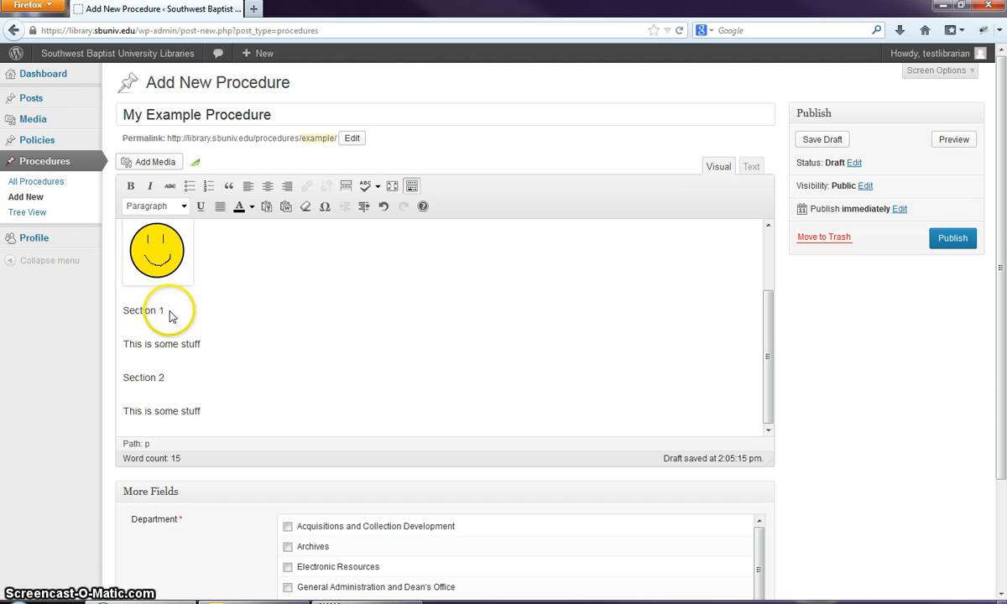
- Make the "Section 1" line bold and underlined
double_click(163, 311)
click(133, 310)
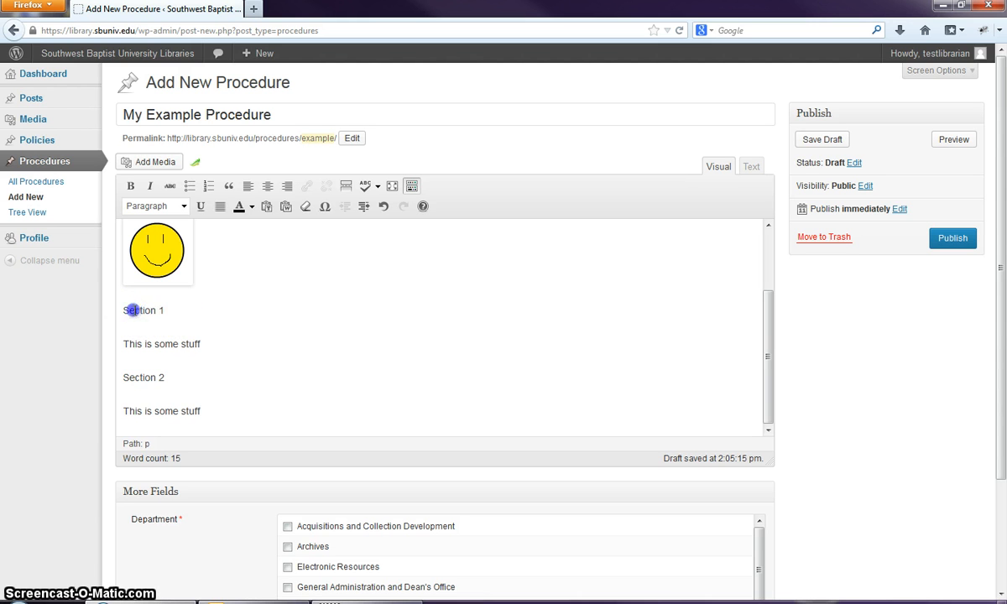
drag(177, 316, 122, 313)
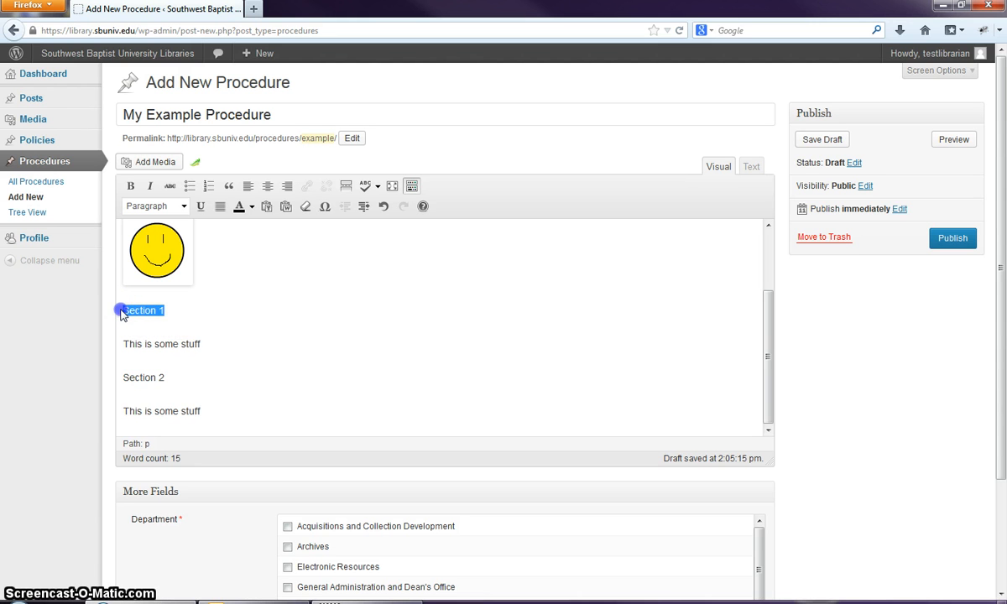
key(ctrl+b)
click(240, 349)
drag(188, 317, 101, 312)
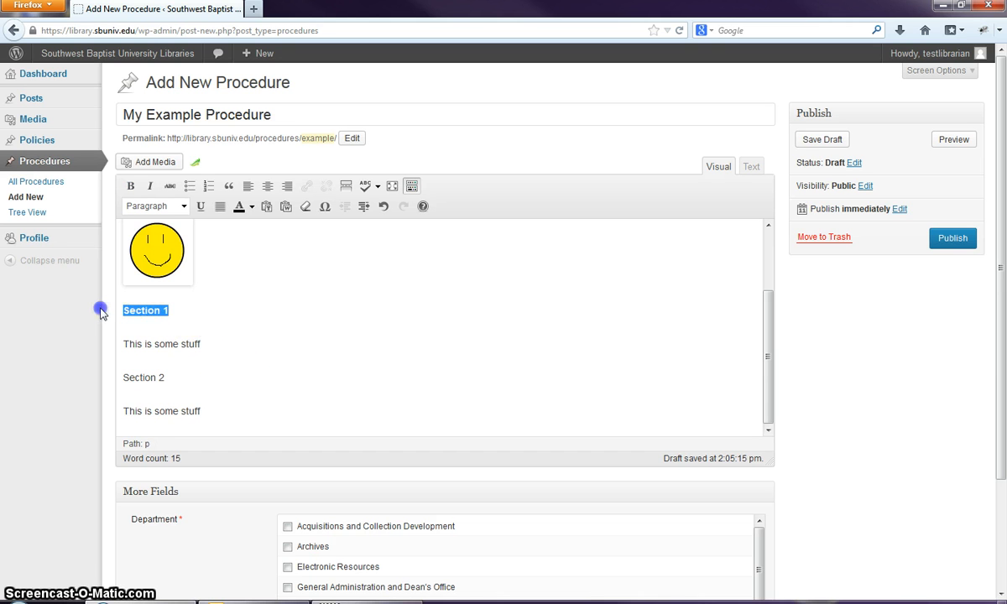
key(ctrl+u)
click(227, 343)
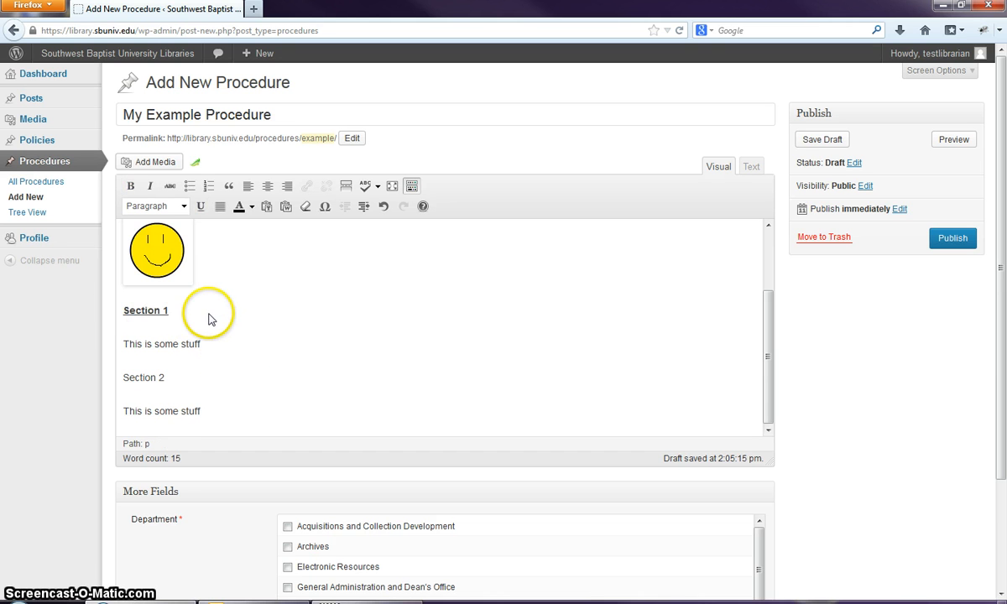
- Remove the bold and underline formatting from the "Section 1" line
drag(209, 315, 112, 309)
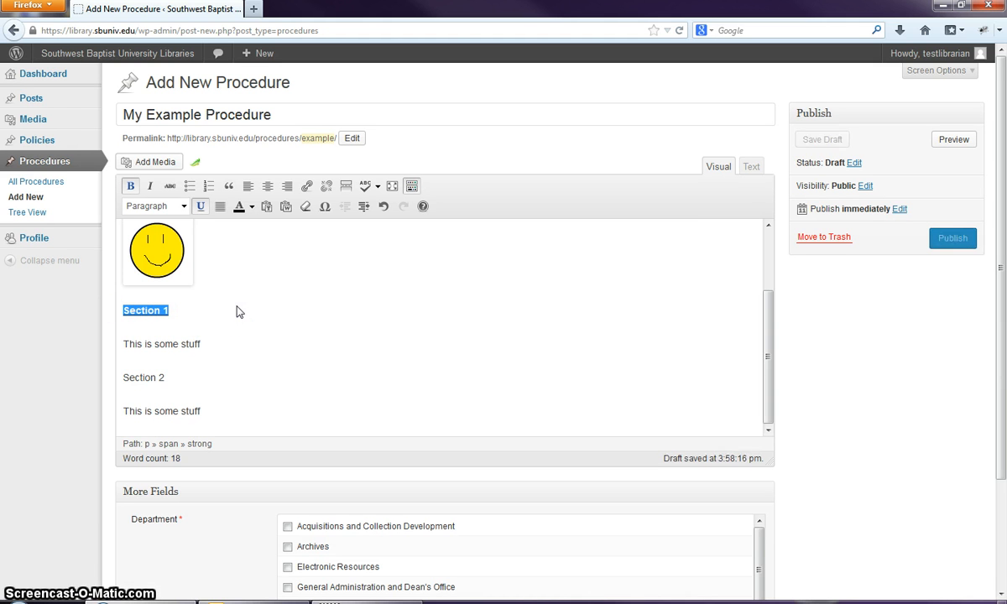
key(ctrl+b)
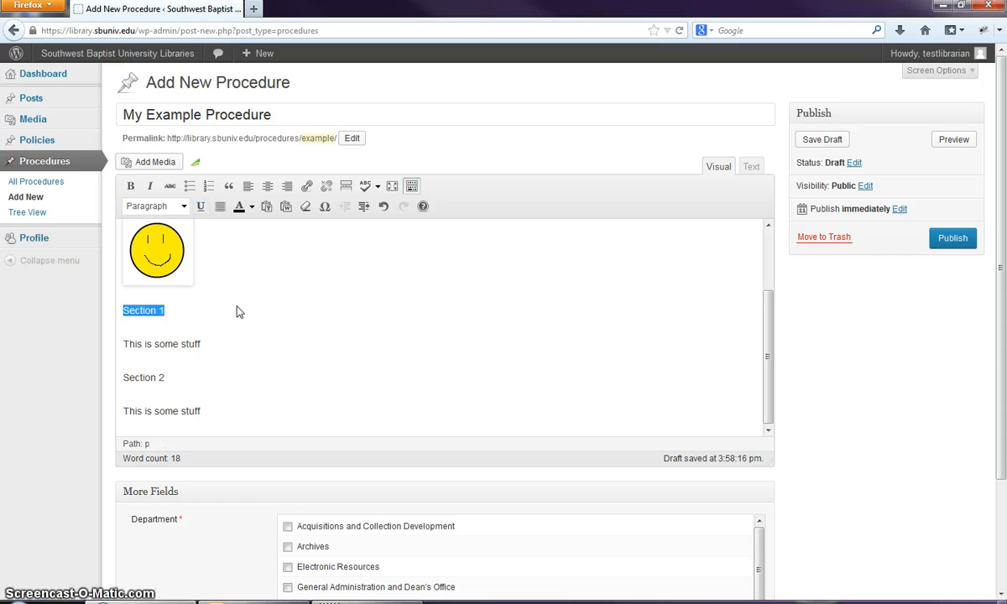
click(199, 206)
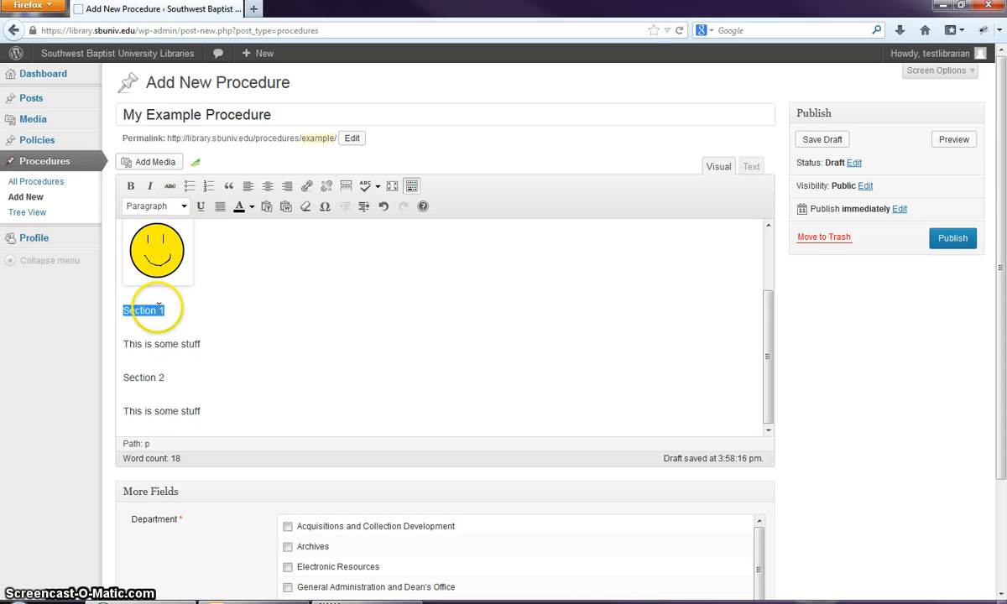
- Apply the Heading 2 format to the "Section 1" and "Section 2" lines
click(183, 208)
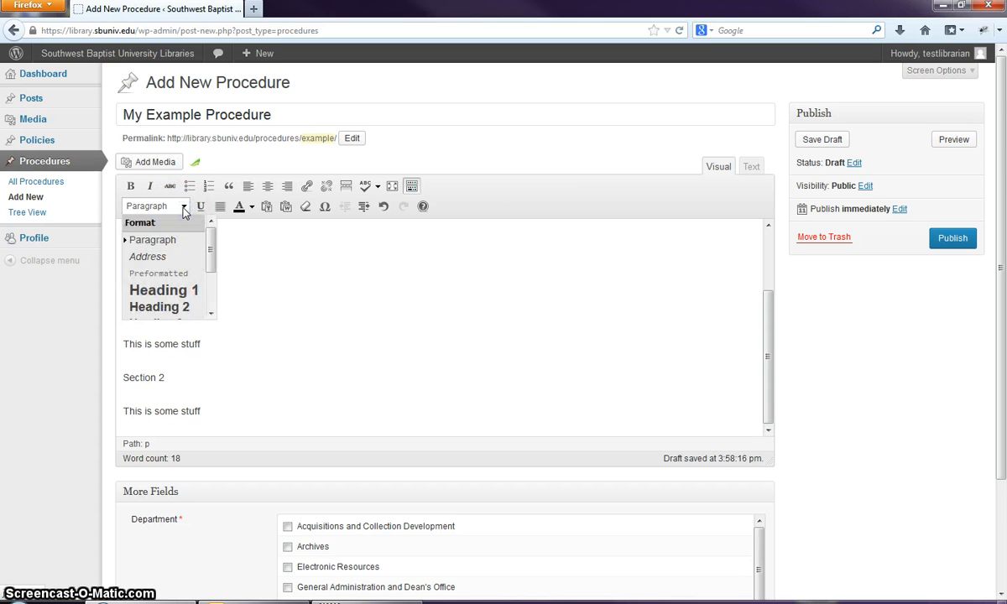
click(188, 309)
click(226, 376)
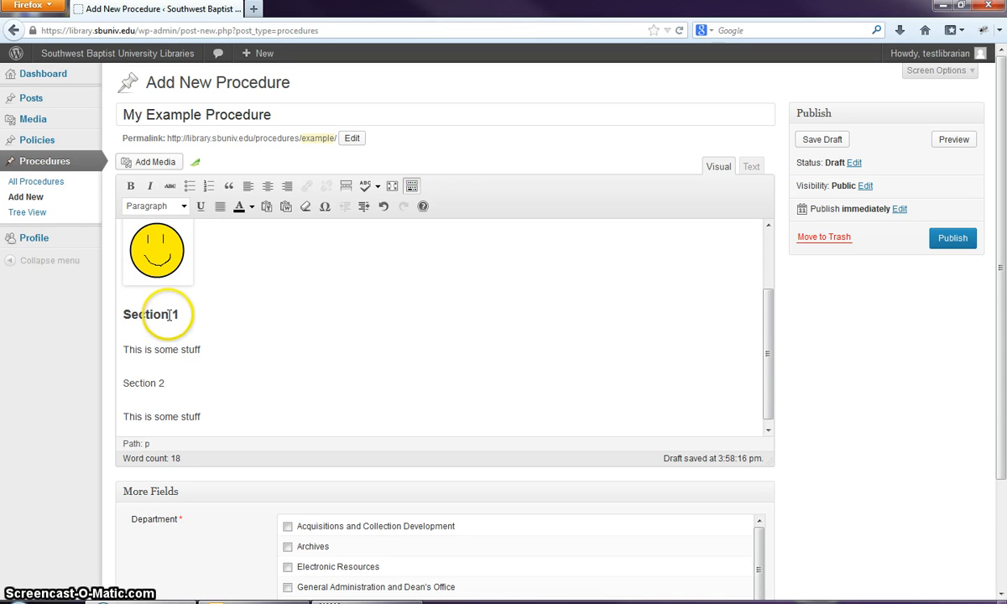
drag(168, 382, 79, 378)
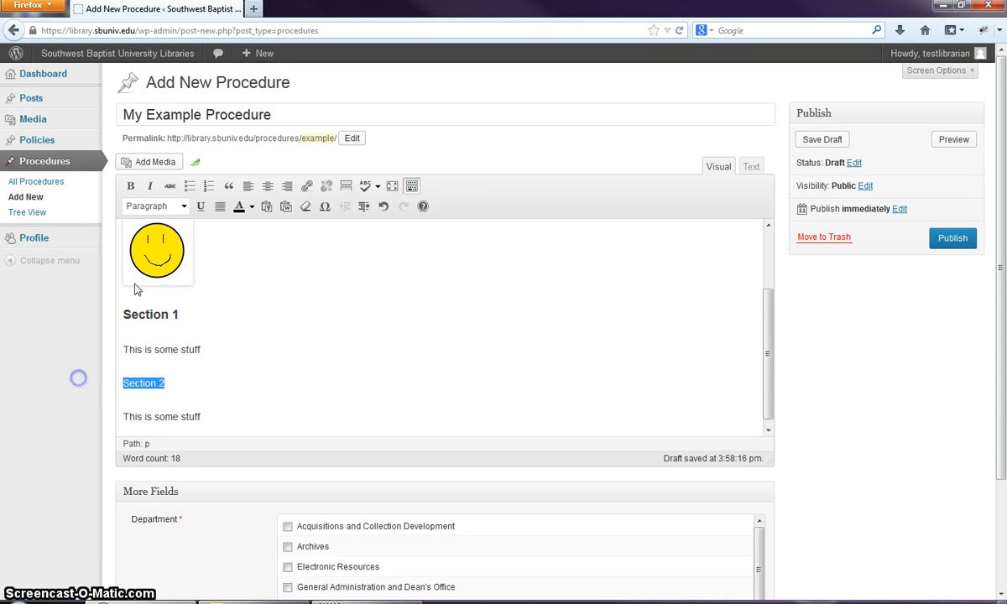
click(161, 207)
click(160, 304)
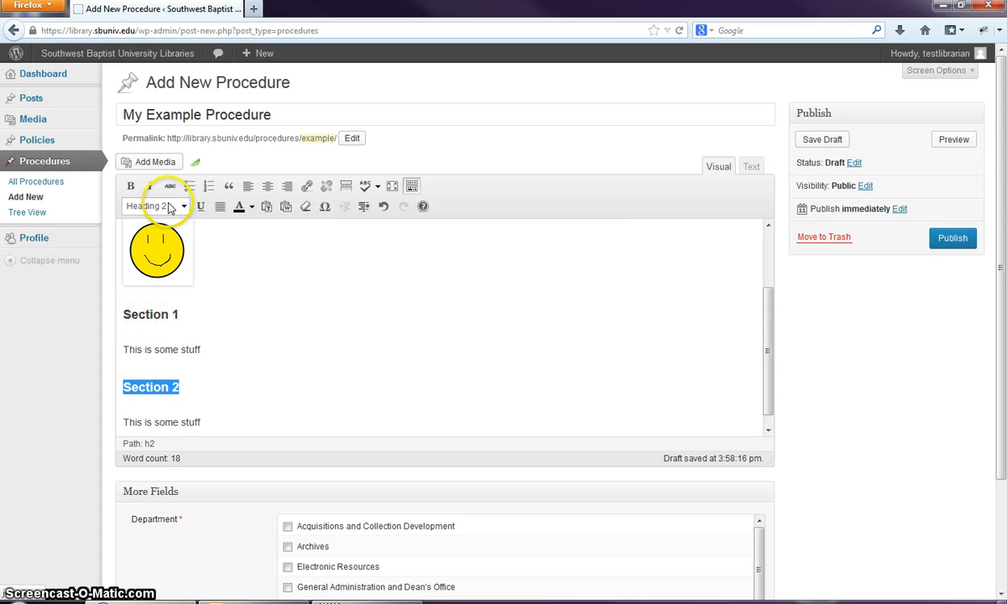
- Examine the heading levels offered among the paragraph formats and compare them with the two section headings
click(169, 207)
click(210, 314)
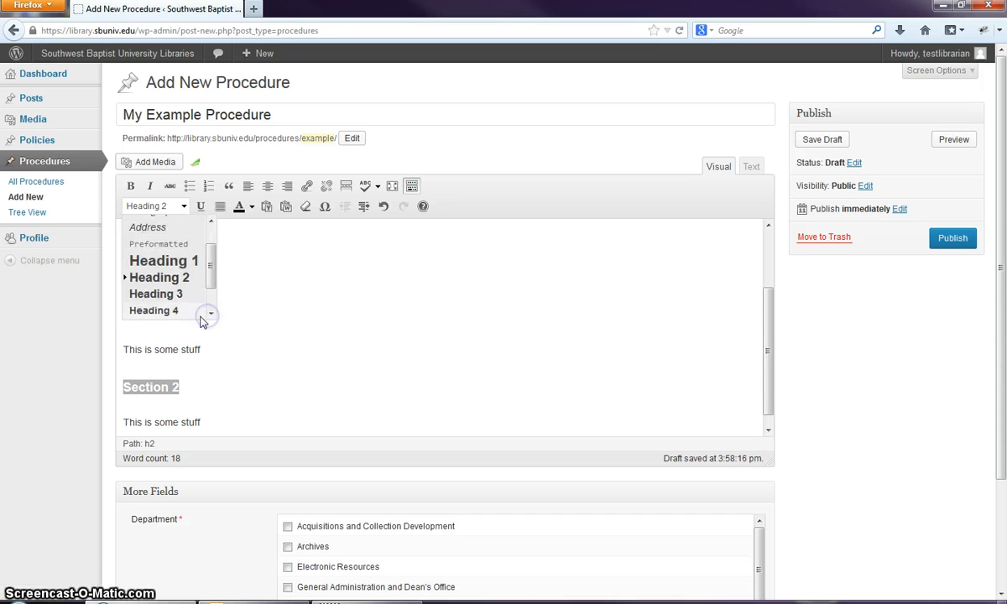
click(422, 149)
click(180, 314)
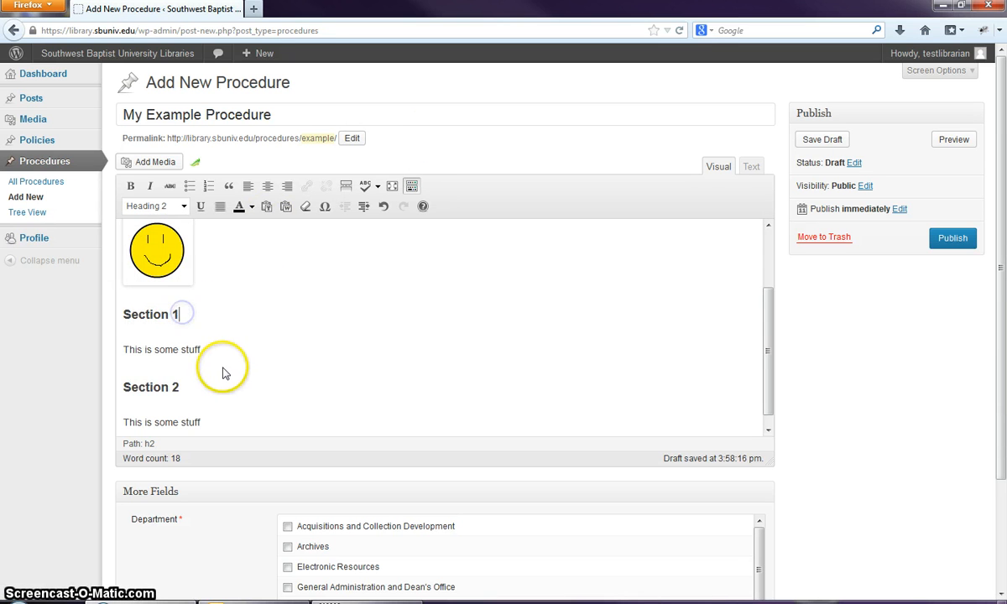
scroll(231, 355, down, 1)
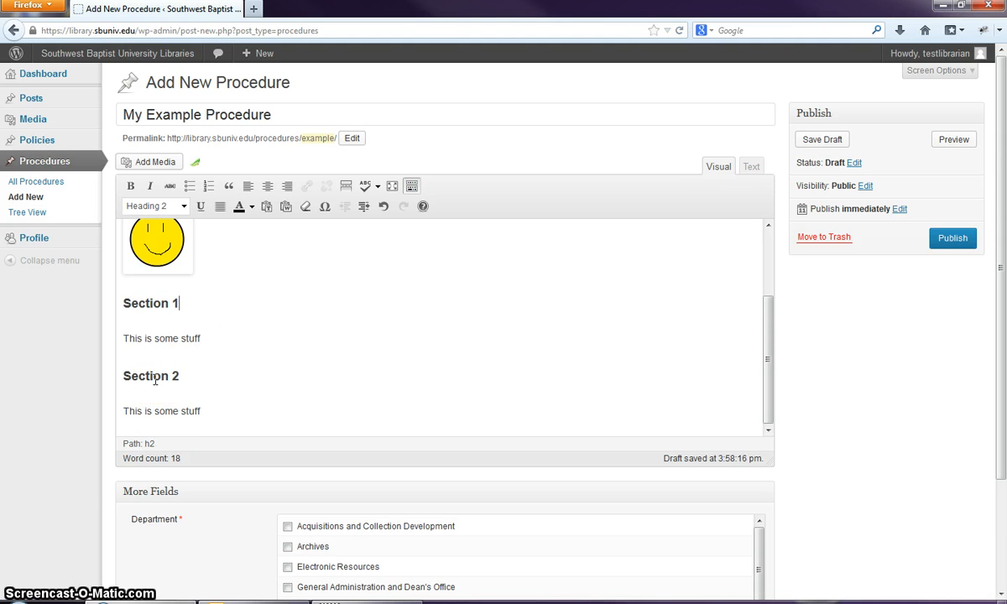
click(184, 376)
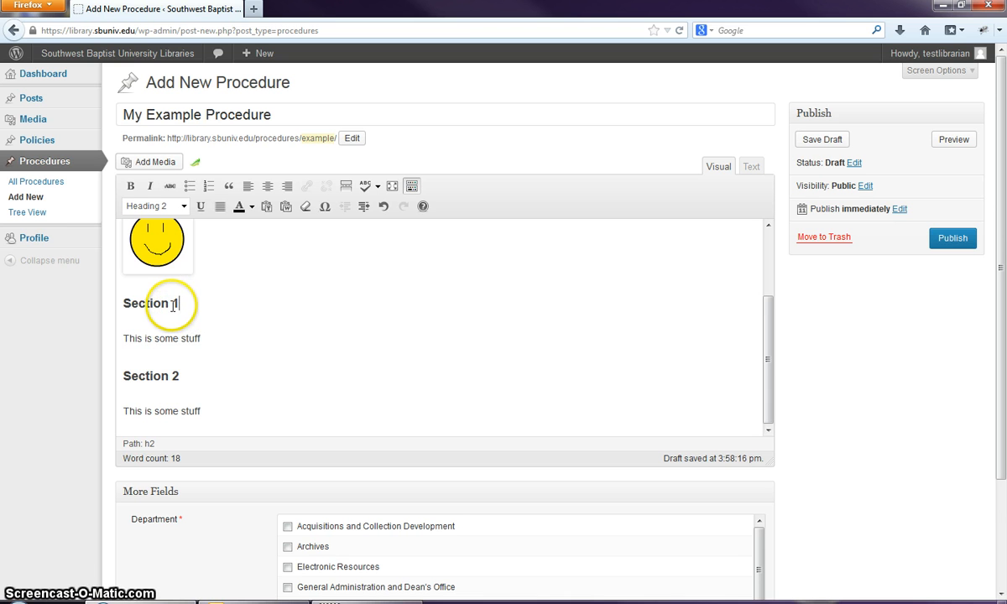
click(150, 207)
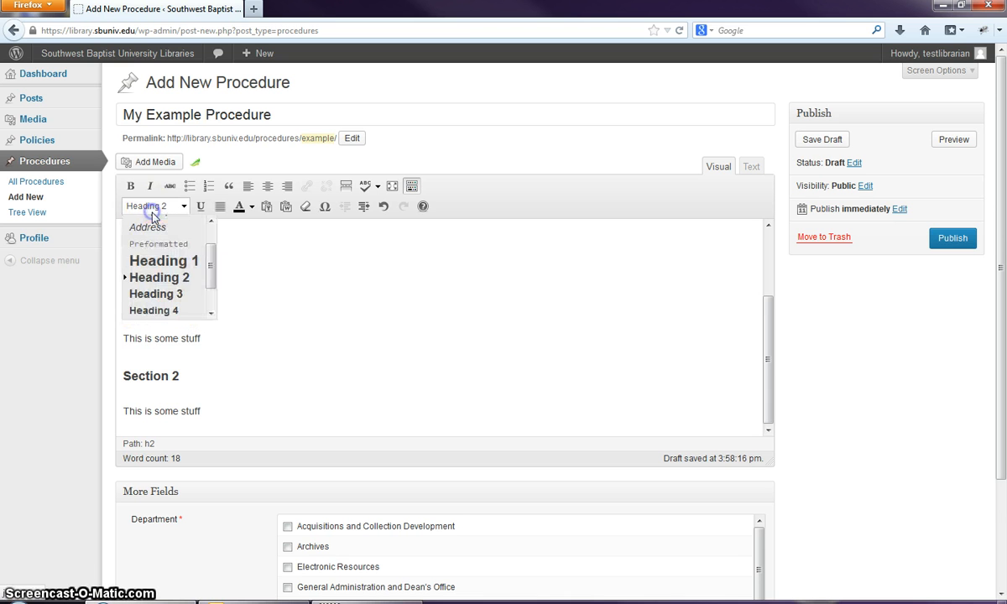
click(319, 151)
- Add the lines "Subheading 1" and "Subheading 2" below the last paragraph of Section 2
click(215, 415)
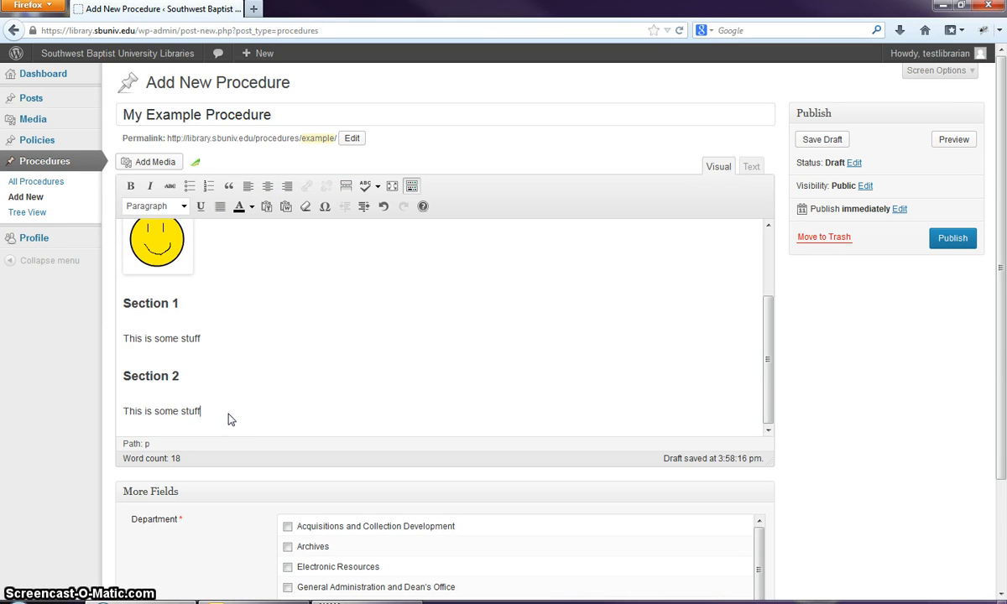
key(Return)
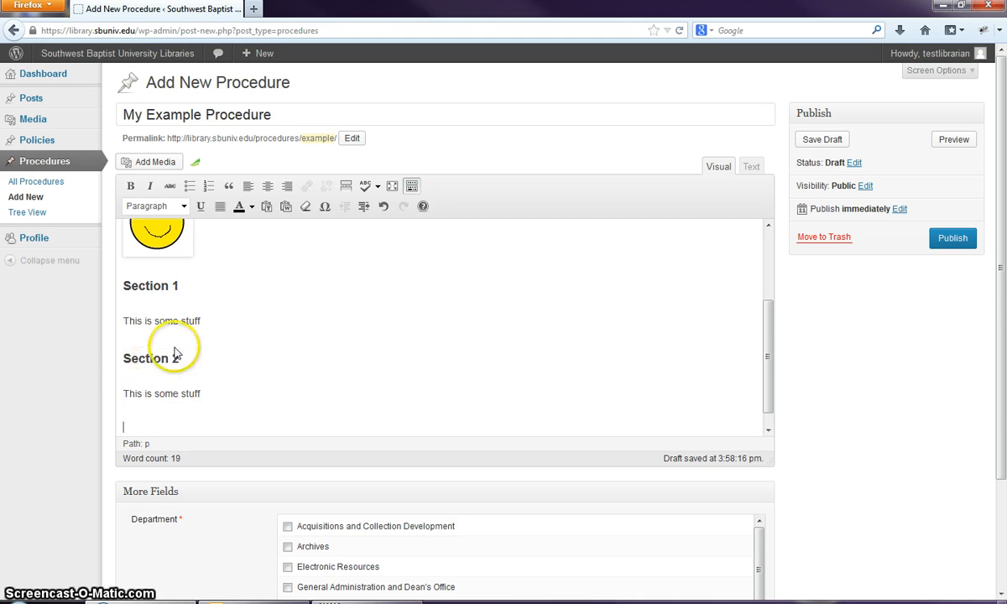
text(Subheading)
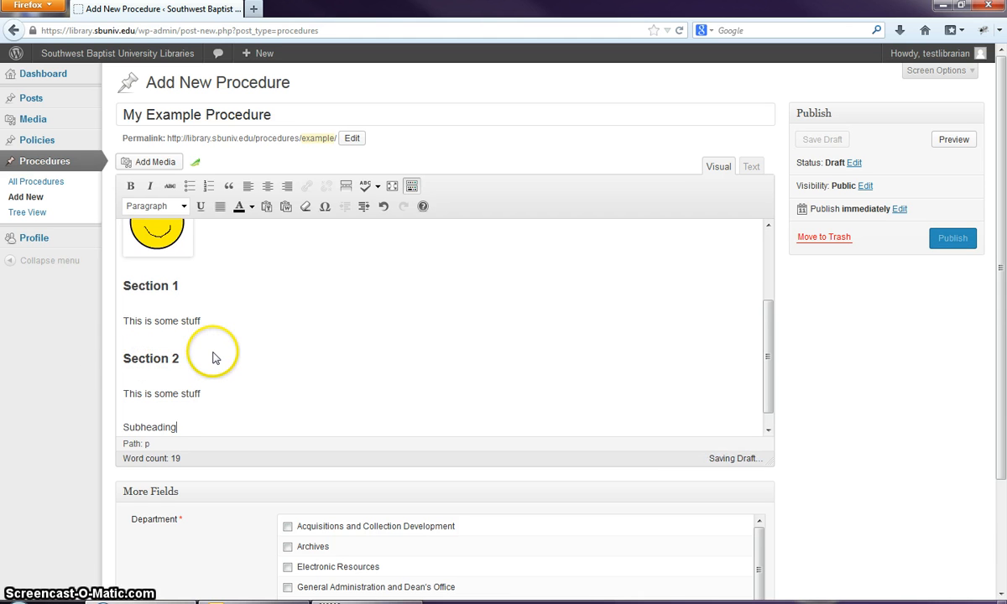
text( 1)
key(Return)
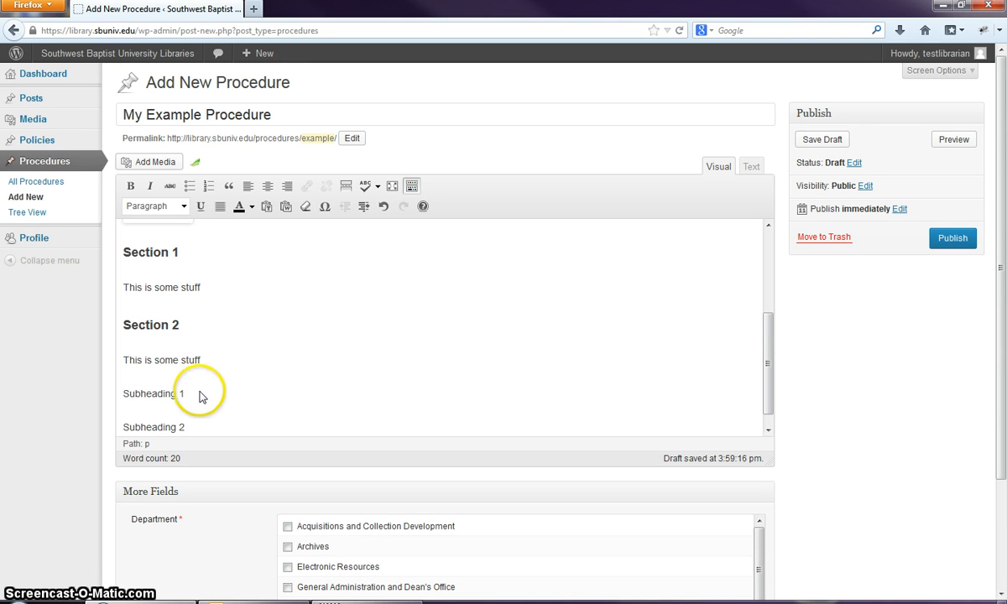
- Apply the Heading 3 format to the "Subheading 1" and "Subheading 2" lines
drag(198, 395, 120, 394)
click(183, 205)
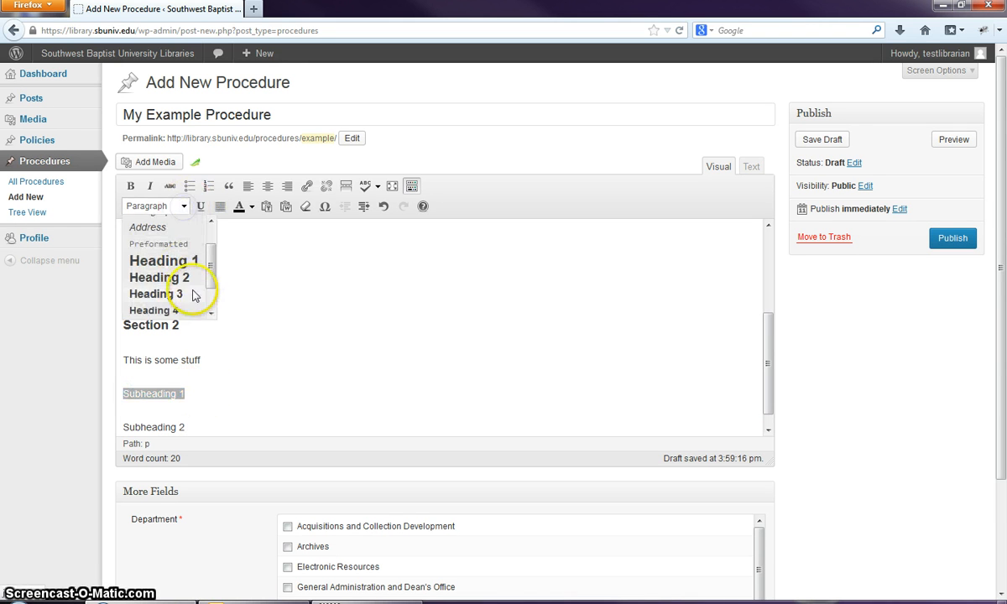
click(188, 295)
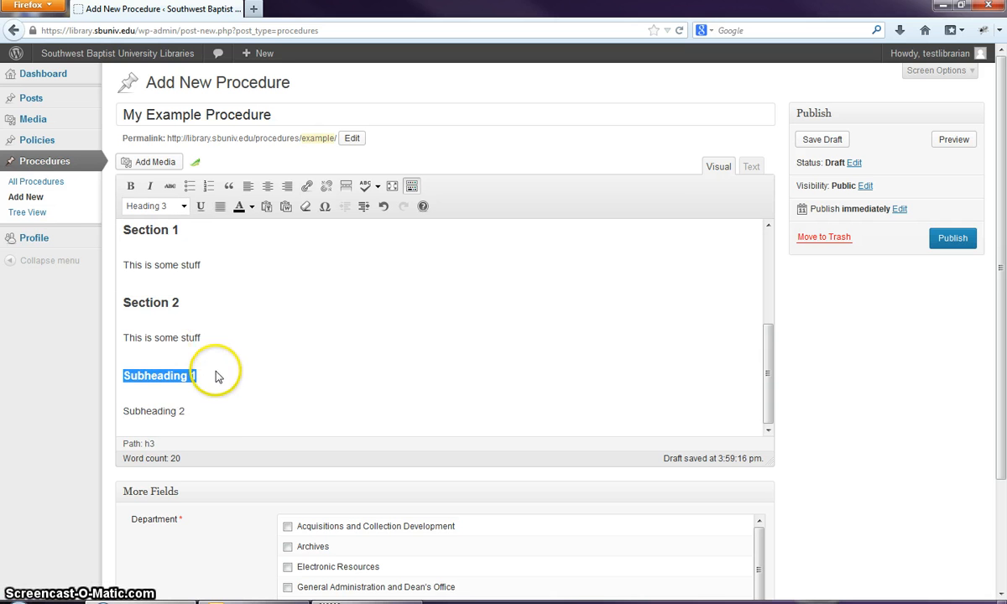
drag(189, 411, 122, 410)
click(178, 206)
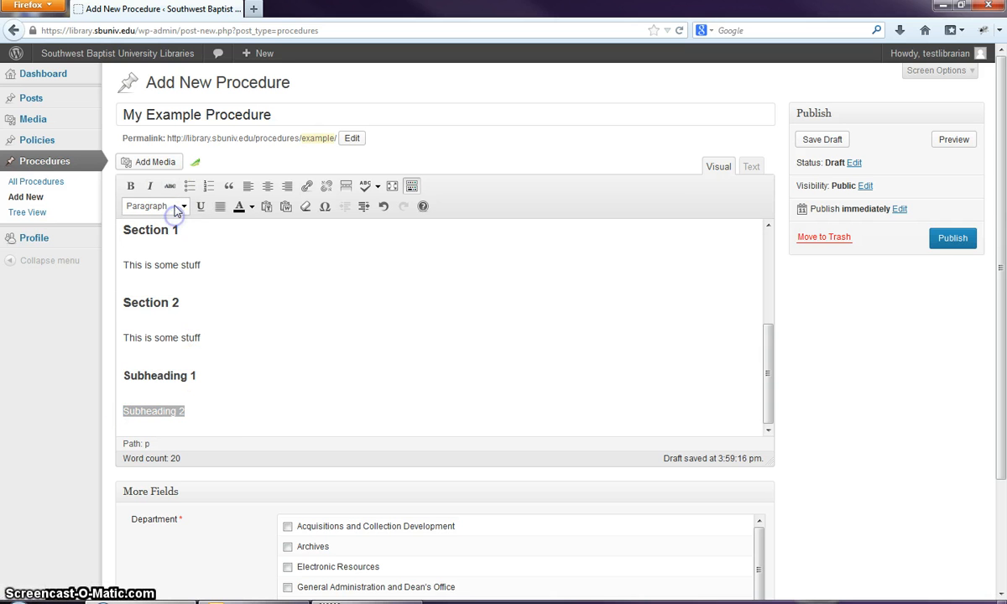
click(178, 296)
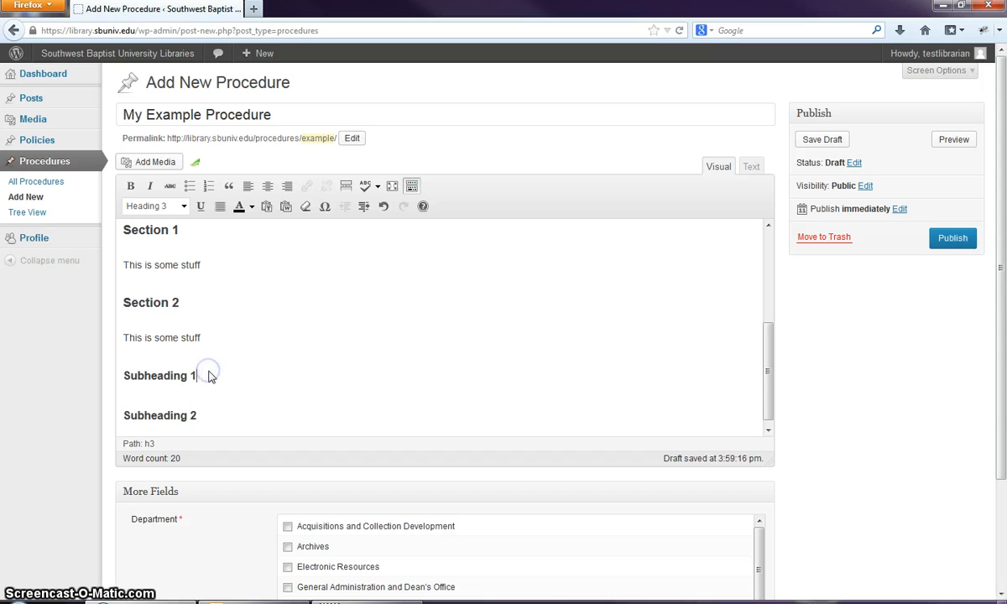
- Add the line "Sub-sub-heading 1" below "Subheading 1" and apply the Heading 4 format to it
key(BackSpace)
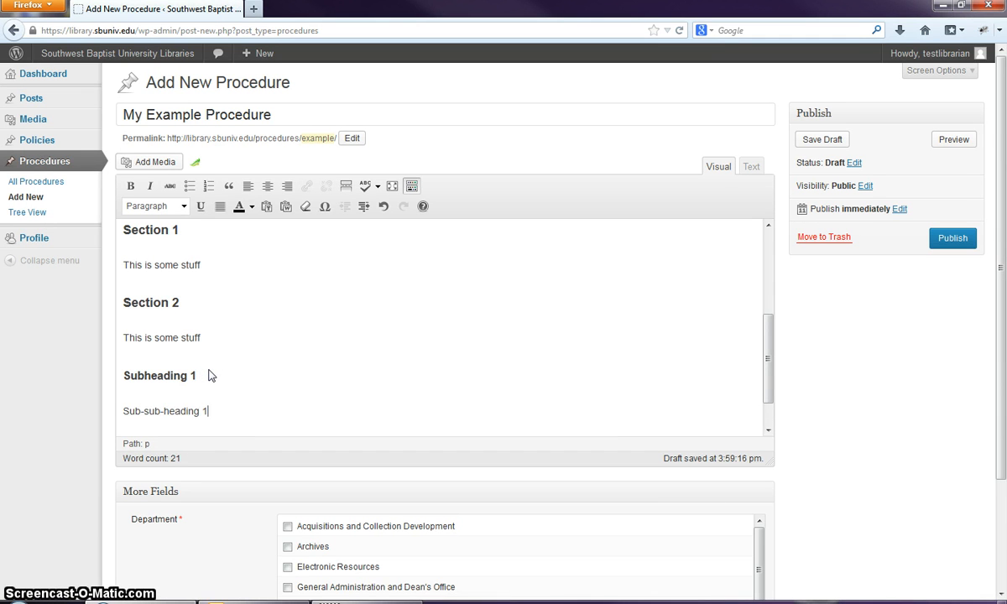
scroll(209, 375, down, 1)
drag(210, 371, 111, 362)
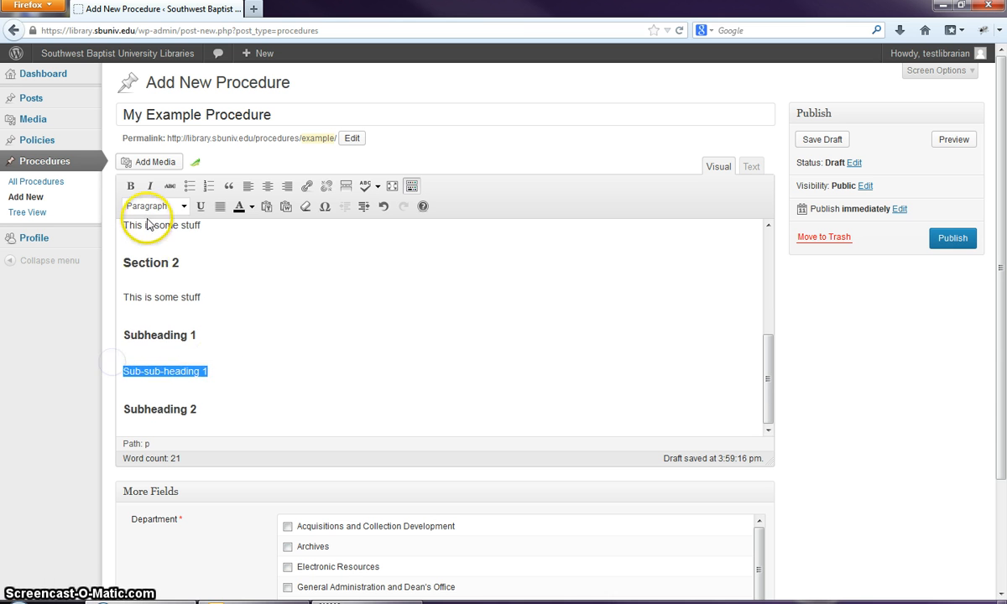
click(153, 206)
click(174, 310)
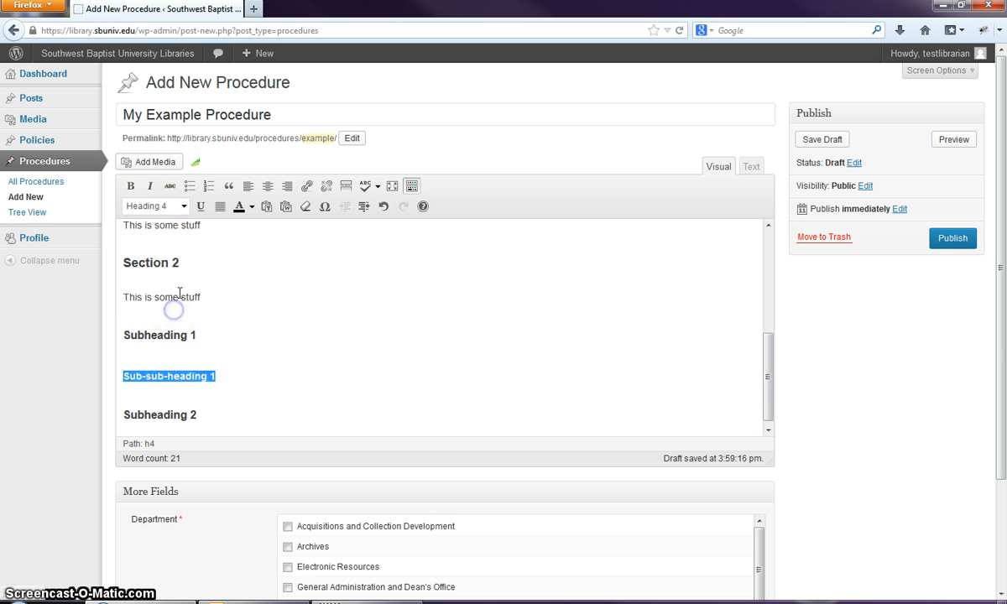
scroll(218, 342, down, 1)
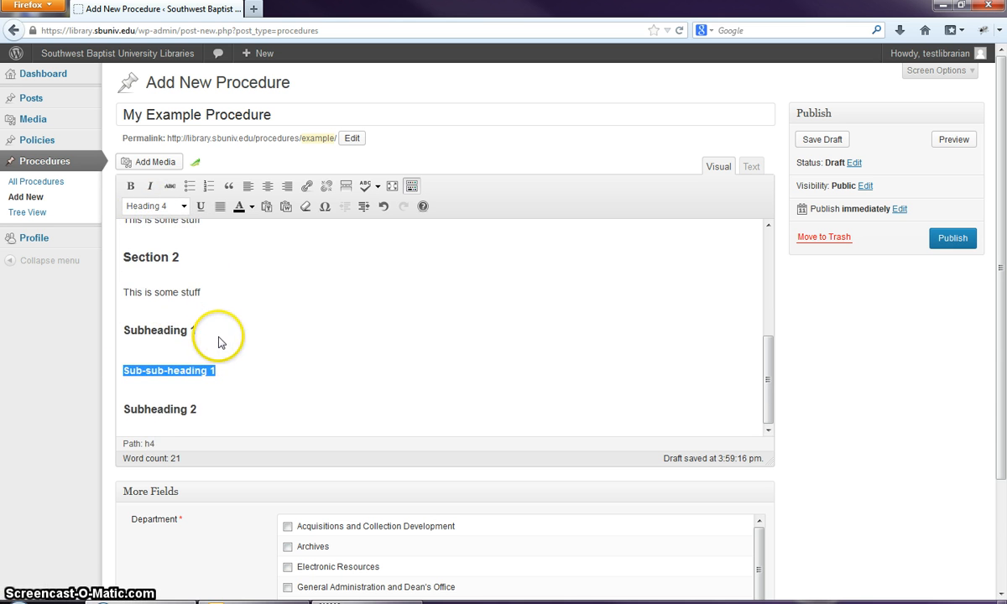
- Examine the deeper heading levels offered among the paragraph formats without changing the sub-sub-heading
click(180, 207)
drag(218, 262, 210, 293)
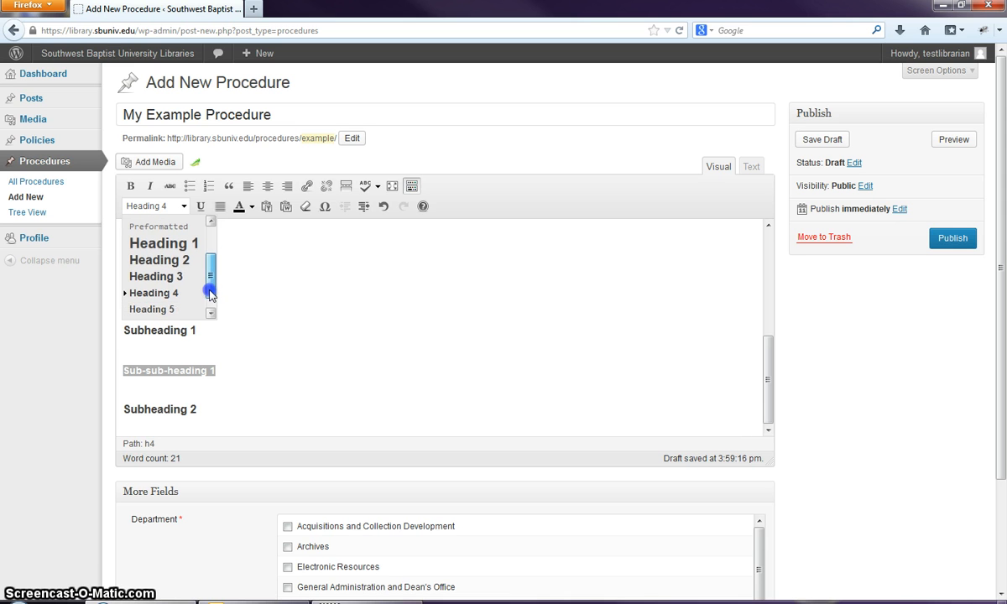
click(393, 164)
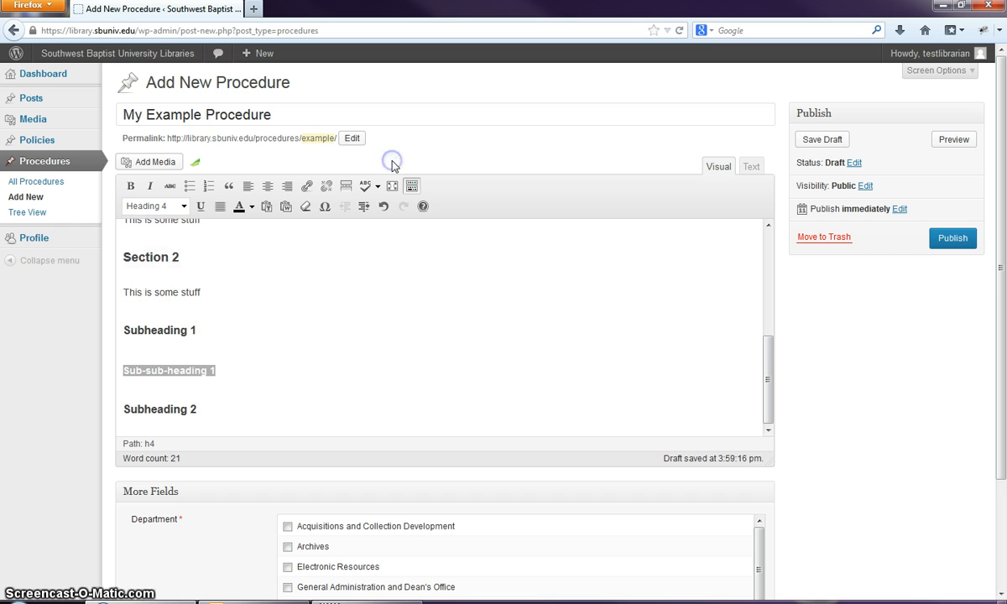
click(204, 367)
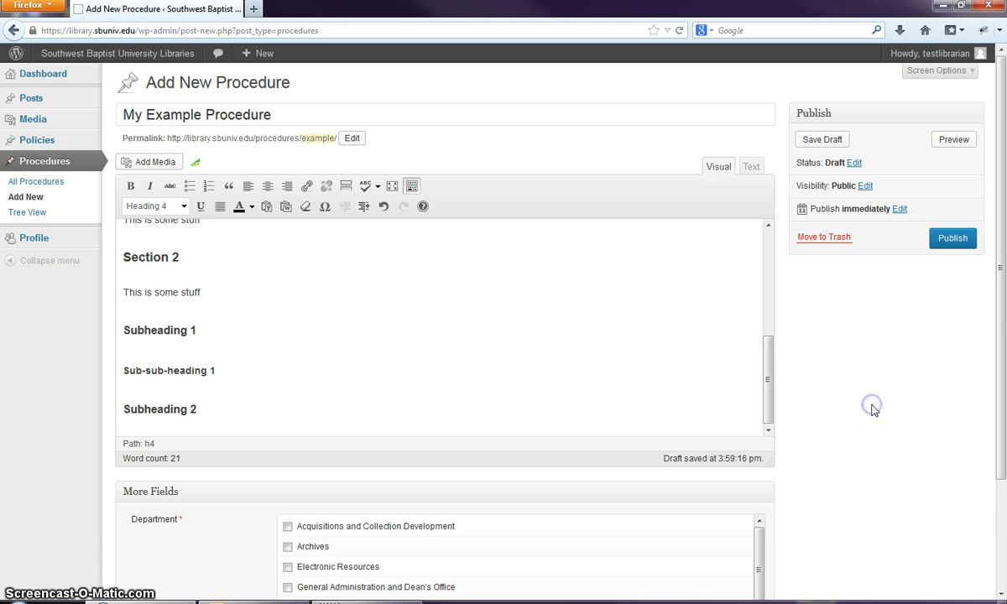
- Assign the procedure to the Electronic Resources and Acquisitions and Collection Development departments
scroll(872, 408, down, 2)
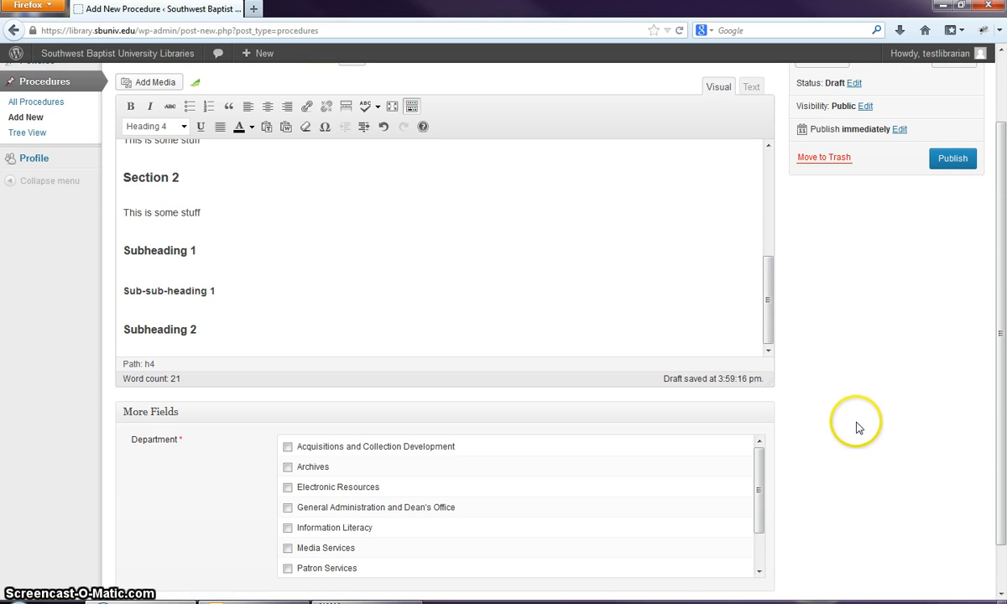
scroll(803, 431, down, 1)
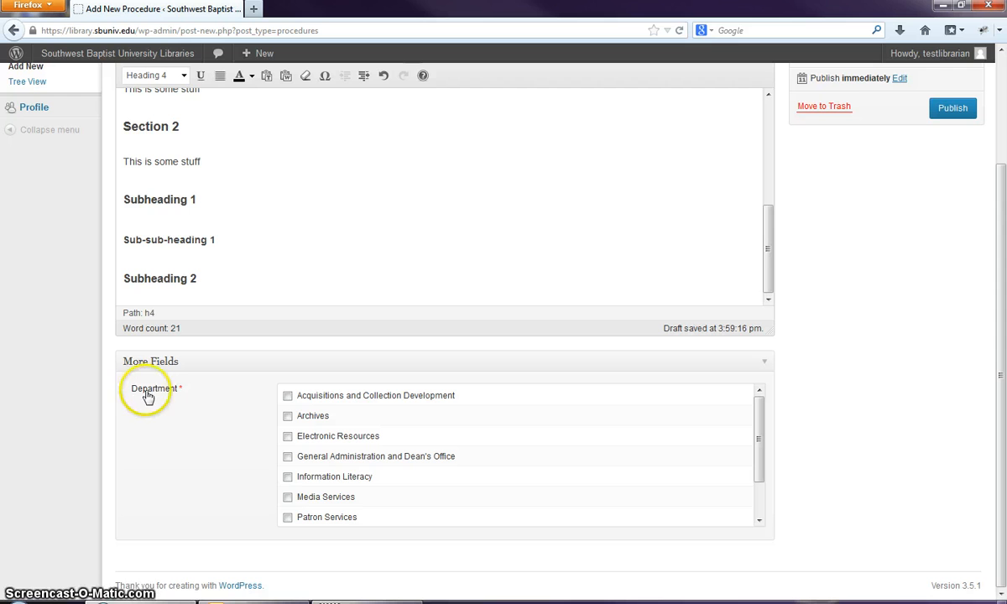
scroll(371, 441, down, 2)
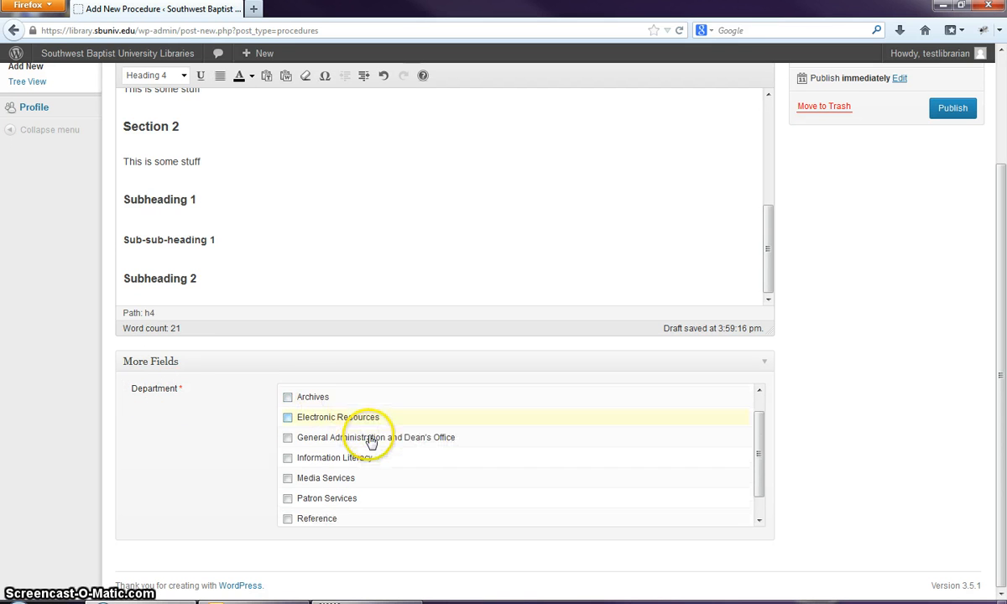
scroll(369, 439, up, 2)
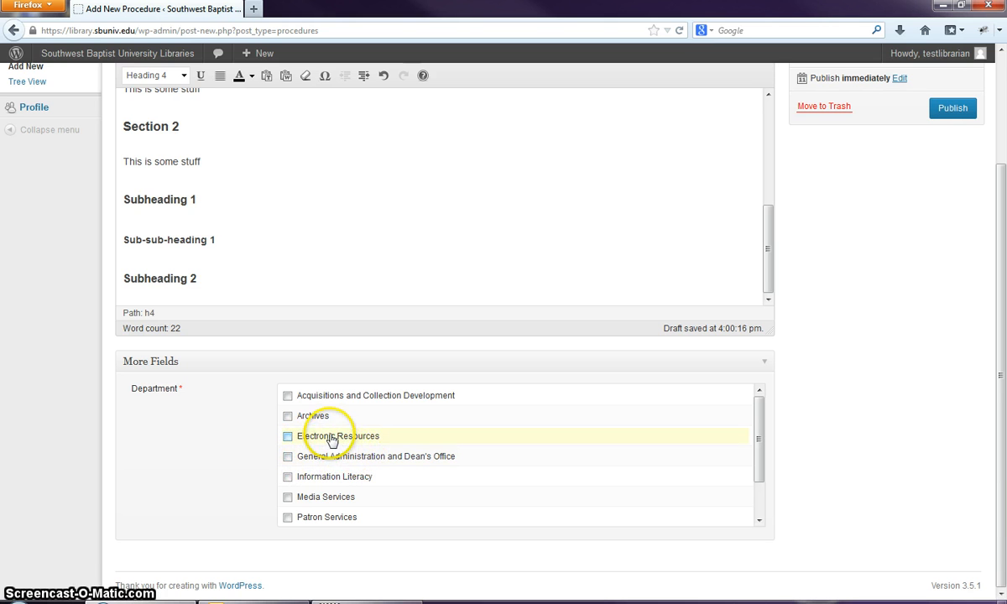
click(331, 437)
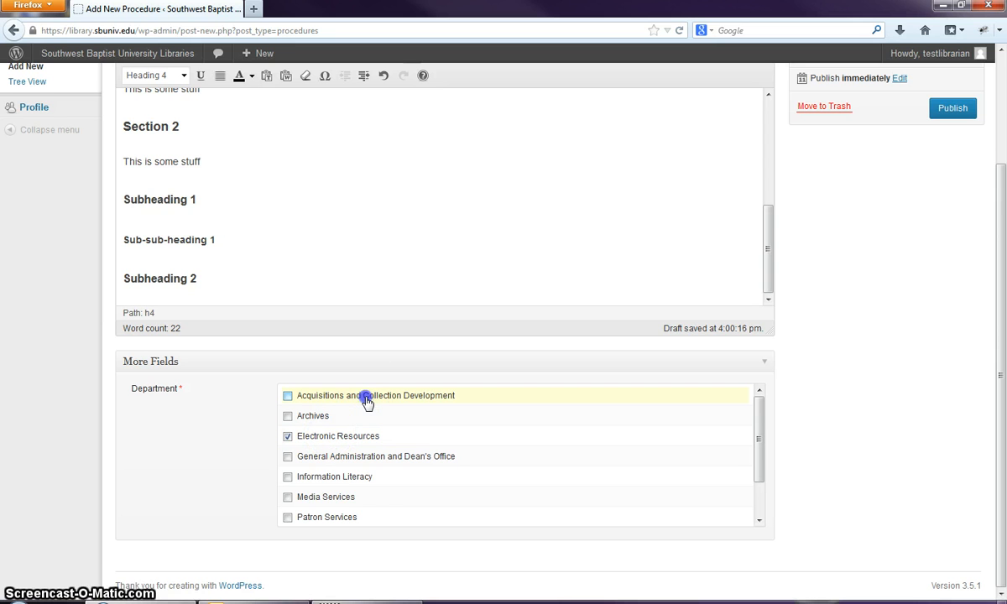
click(367, 397)
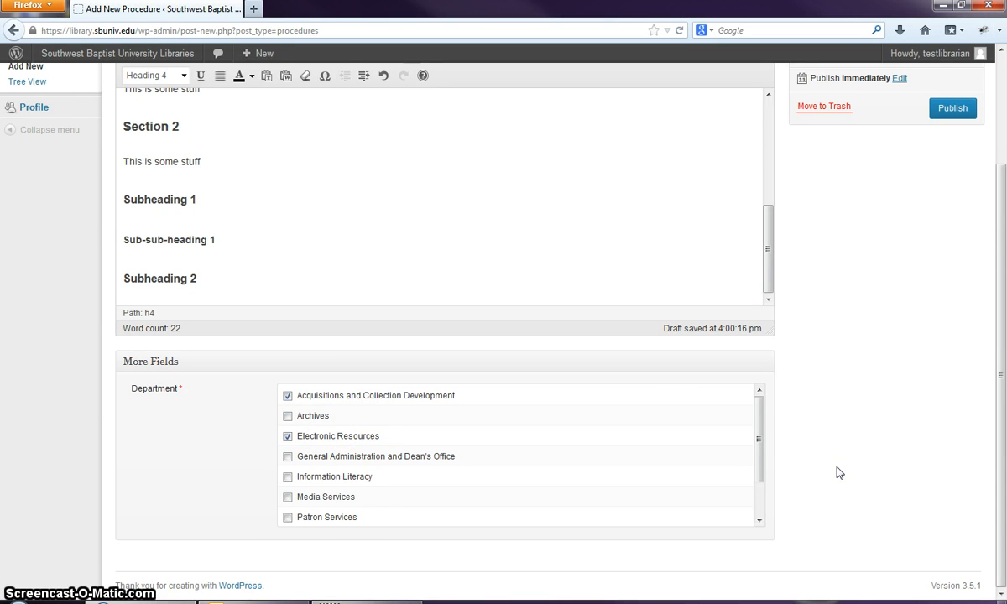
- Publish the procedure and view its published page in a new browser tab
scroll(837, 472, up, 3)
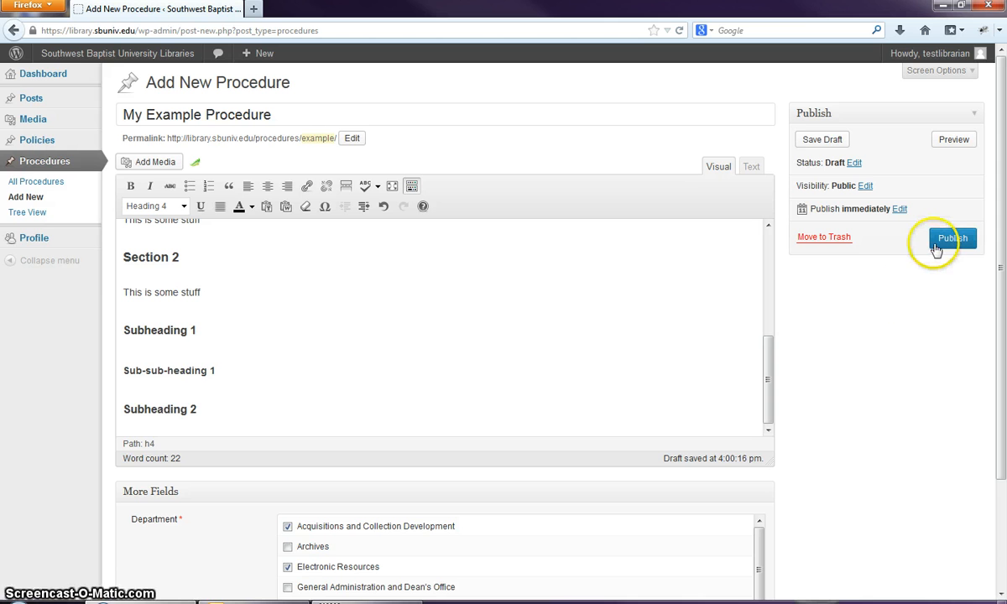
click(937, 244)
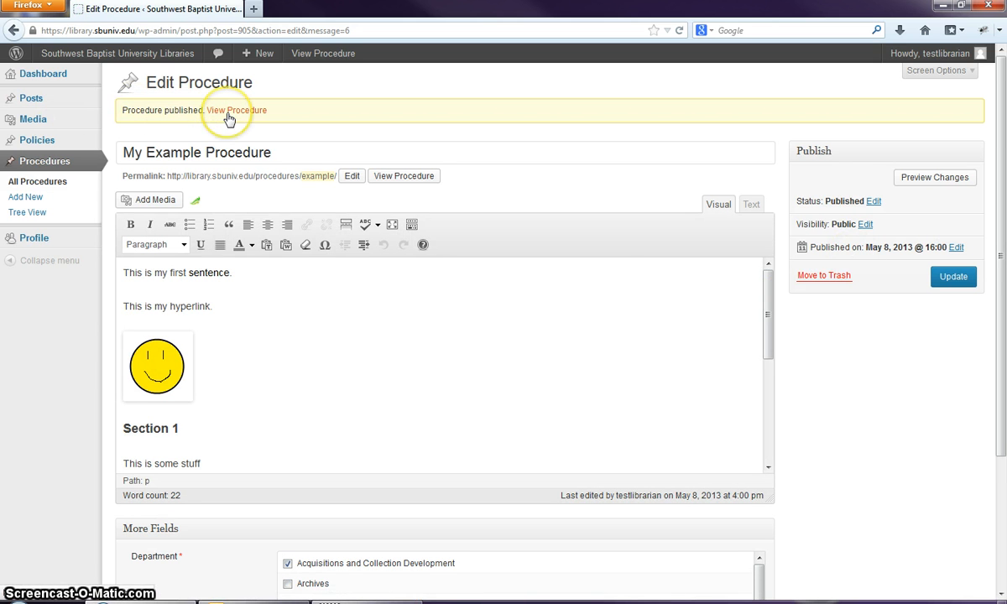
right_click(228, 119)
click(261, 128)
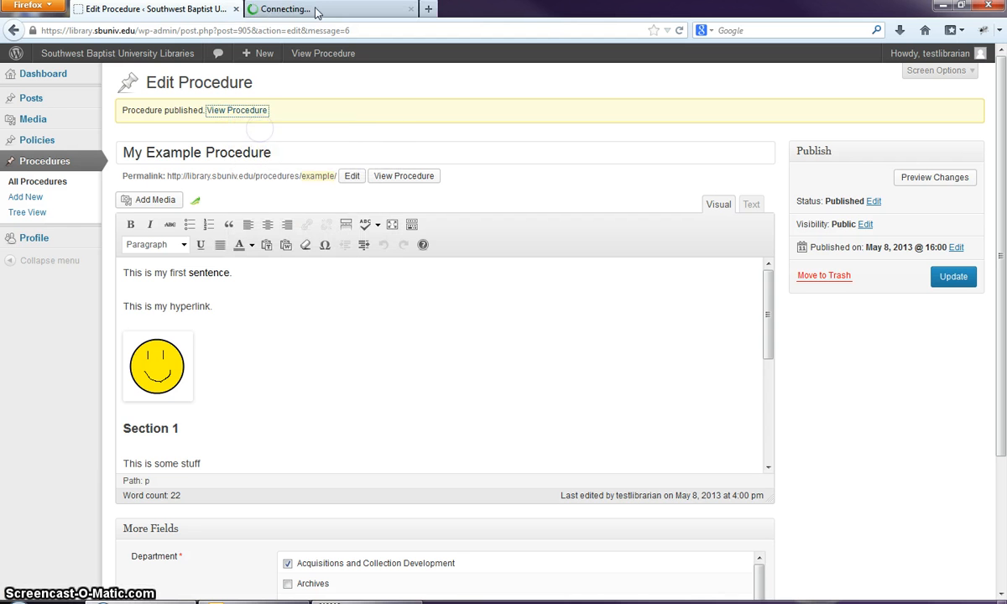
click(337, 11)
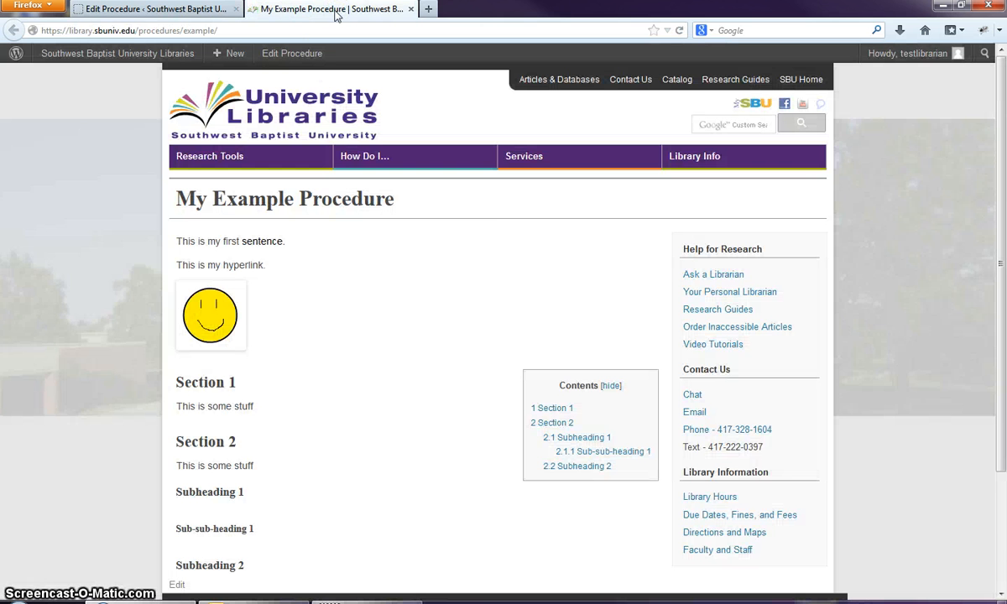